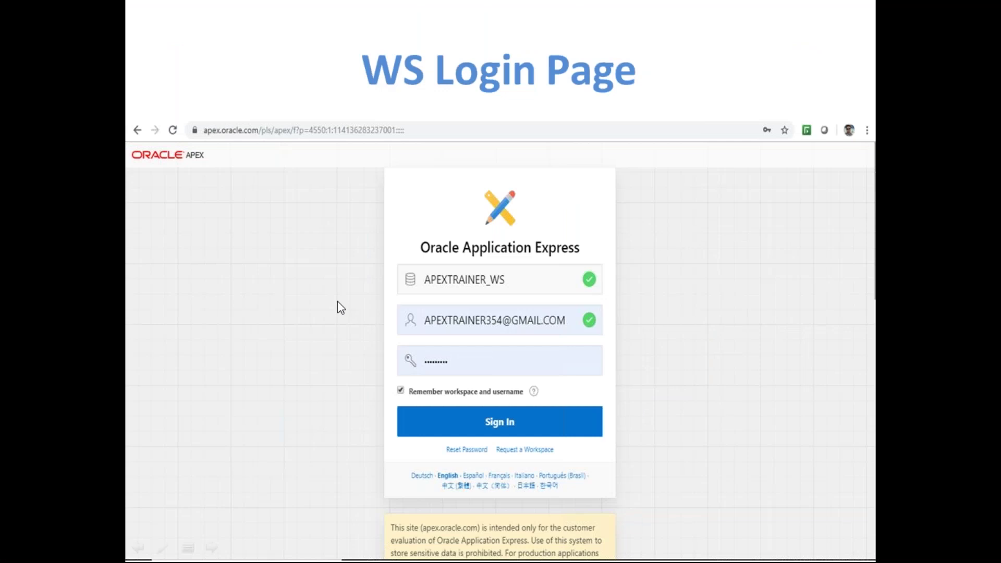
Step back to the WS Login Page slide, return to WS Landing Page, then exit the slide show
{"action": "key", "text": "Left"}
{"action": "key", "text": "Right"}
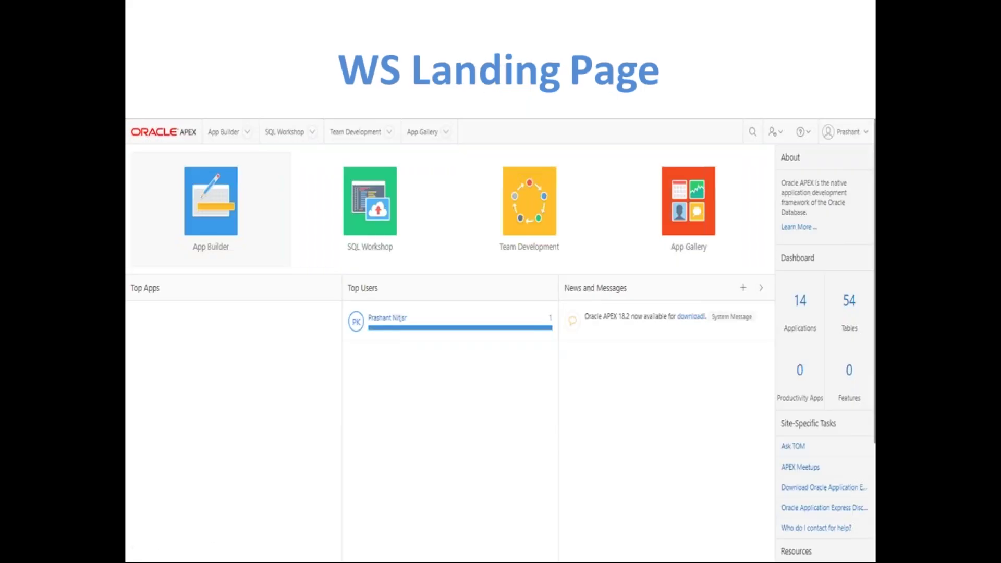
{"action": "key", "text": "Escape"}
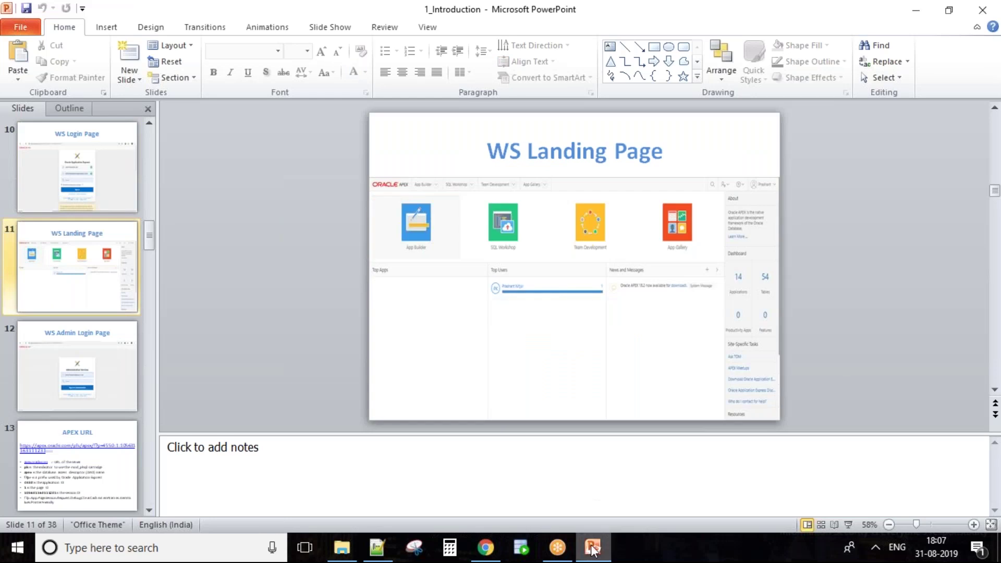
In the browser's APEX tab, sign out through the user menu and return to the sign-in page
{"action": "left_click", "coordinate": [593, 547]}
{"action": "left_click", "coordinate": [74, 1]}
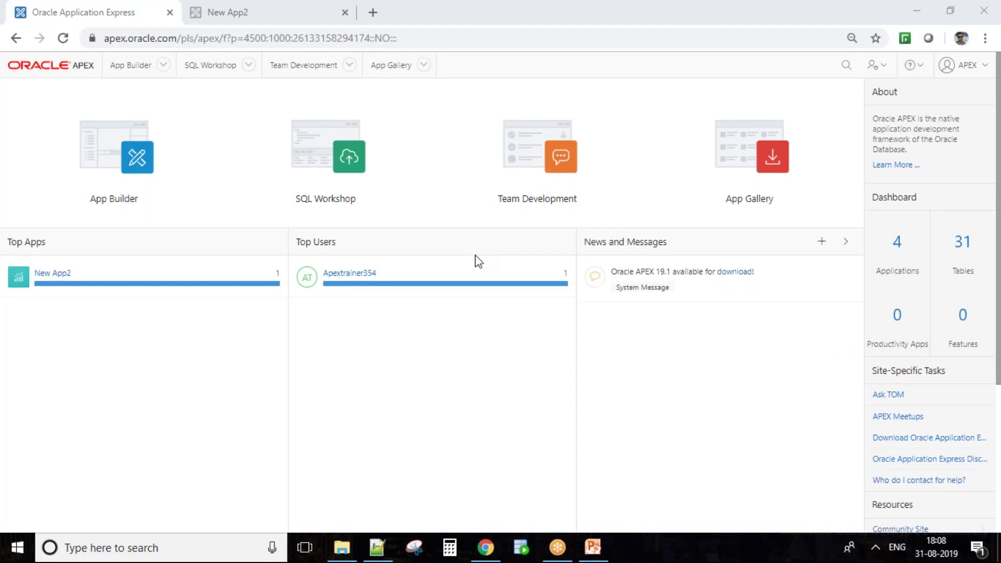
{"action": "left_click", "coordinate": [401, 443]}
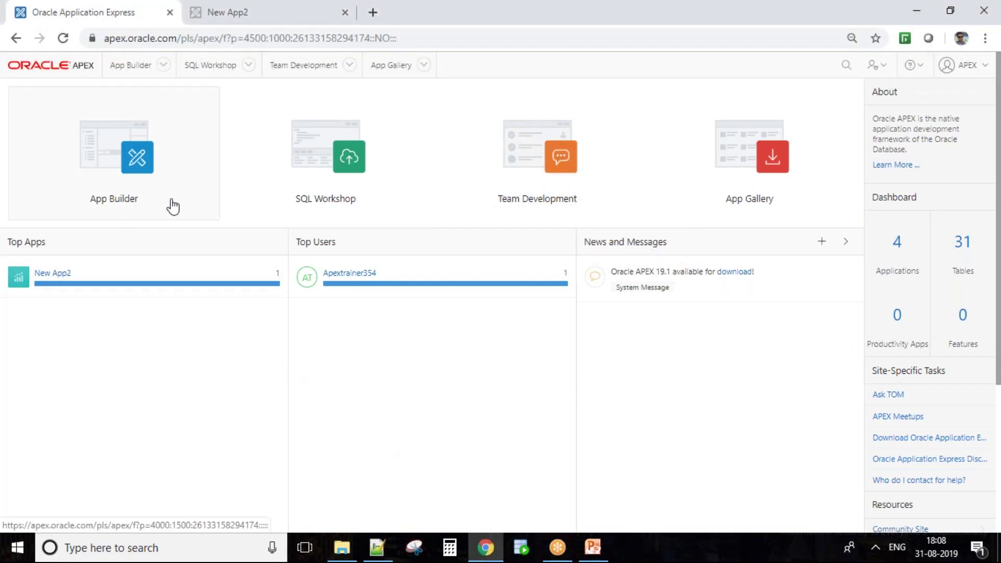
{"action": "left_click", "coordinate": [982, 65]}
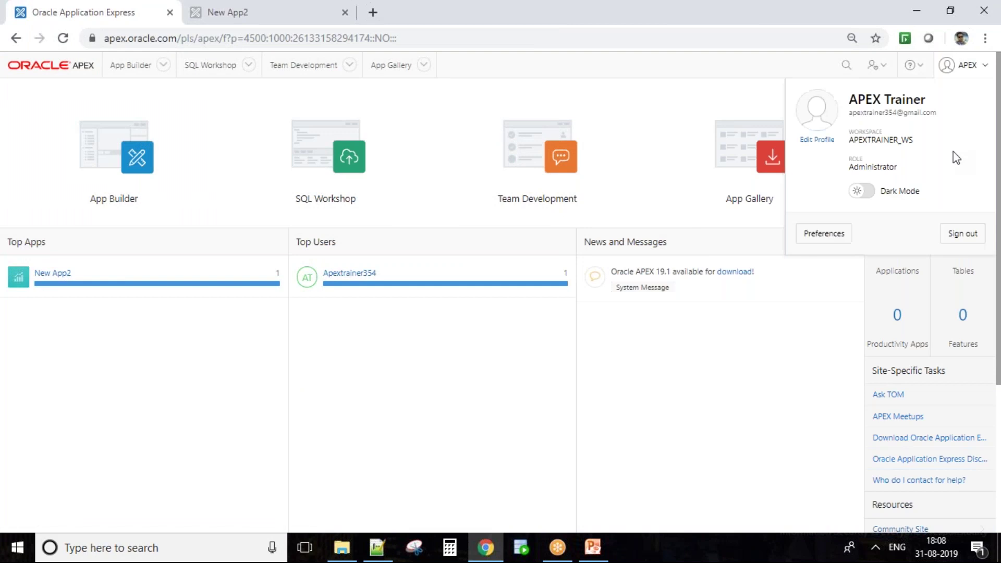
{"action": "left_click", "coordinate": [950, 240]}
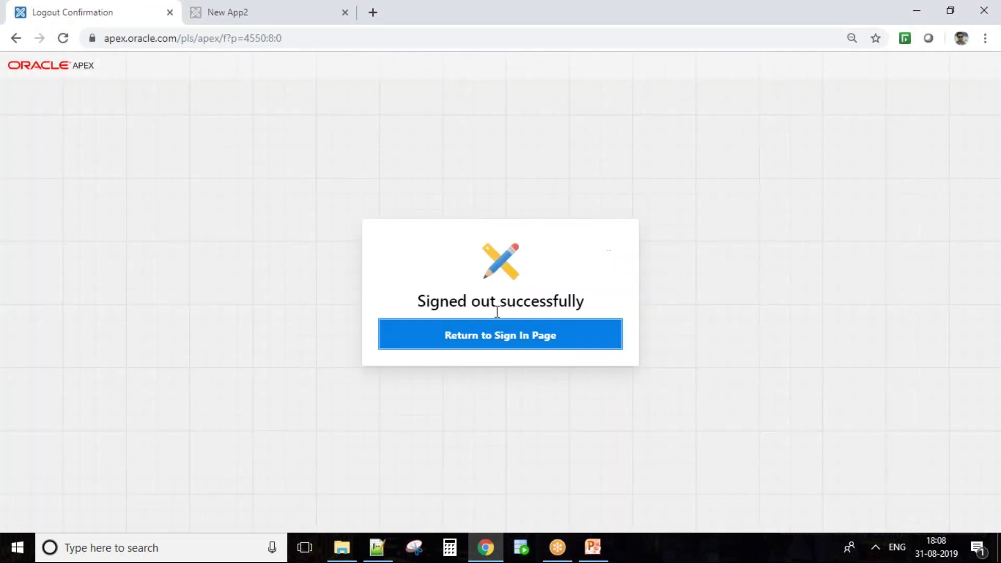
{"action": "left_click", "coordinate": [500, 334]}
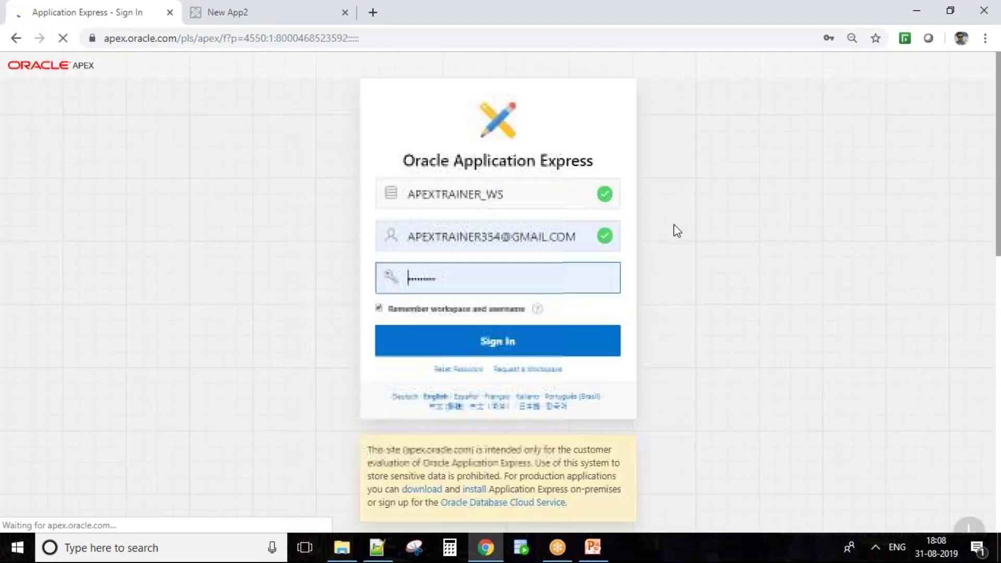
Close the New App2 tab and replace the f?p part of the address with 'admin'
{"action": "left_click", "coordinate": [345, 12]}
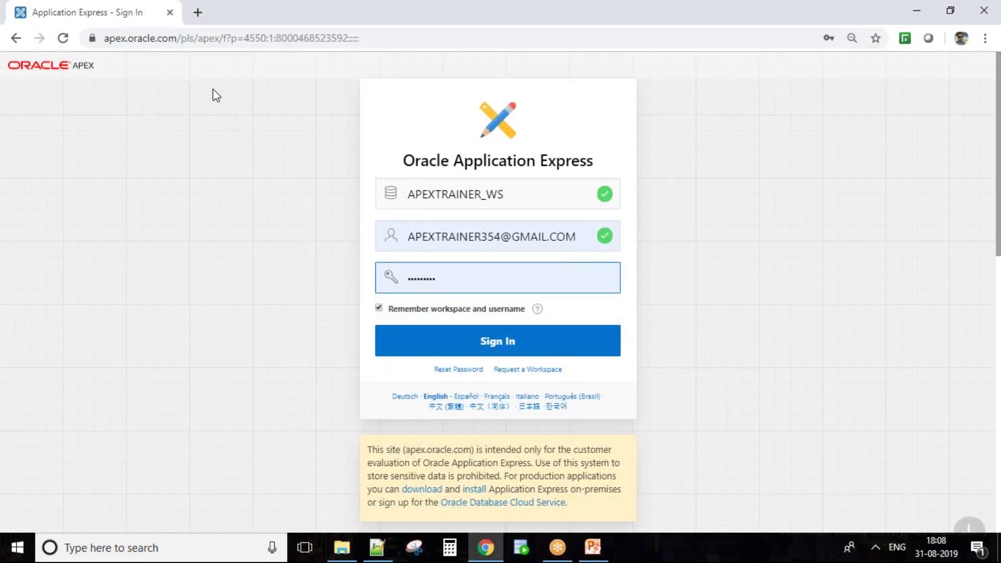
{"action": "left_click_drag", "start_coordinate": [223, 38], "coordinate": [435, 45]}
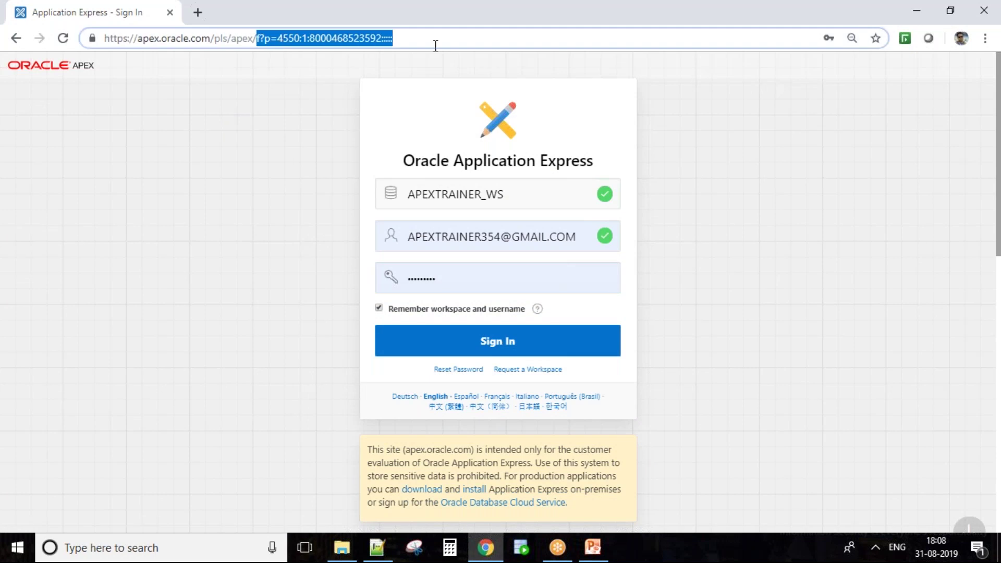
{"action": "type", "text": "admin"}
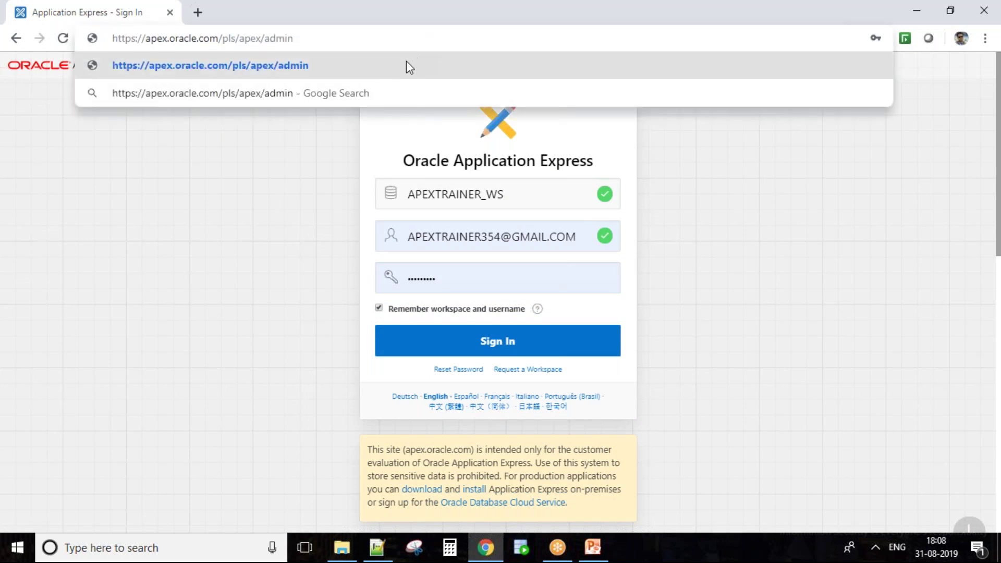
Load the /admin address, then open the apex_admin Administration Services sign-in from the suggestions
{"action": "key", "text": "Return"}
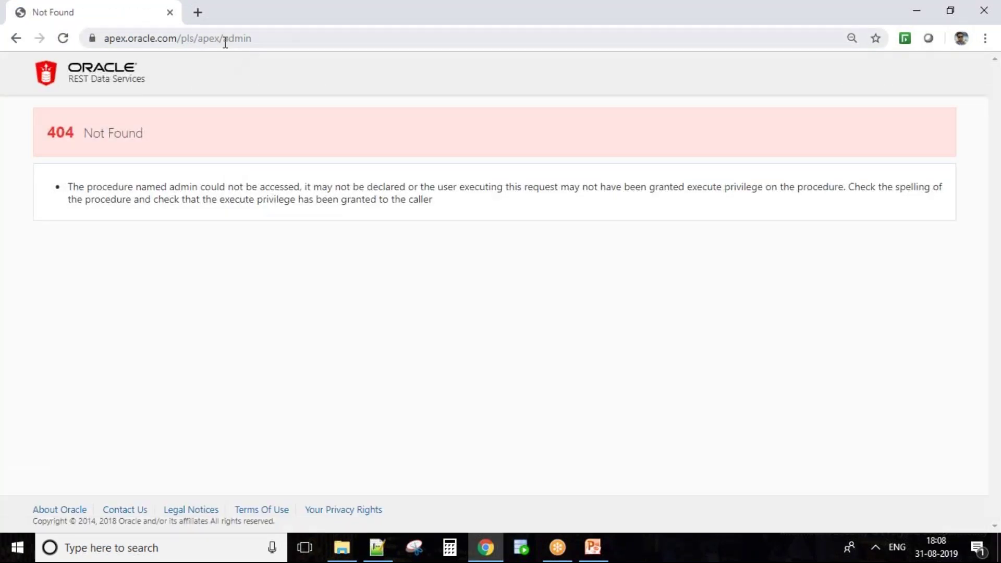
{"action": "left_click_drag", "start_coordinate": [224, 38], "coordinate": [268, 40]}
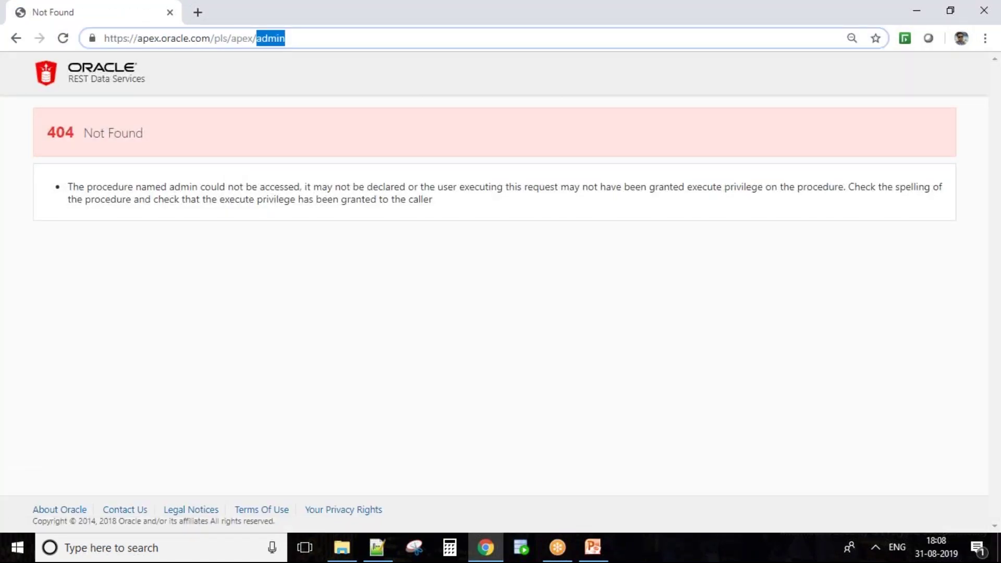
{"action": "left_click", "coordinate": [286, 38]}
{"action": "key", "text": "BackSpace"}
{"action": "key", "text": "BackSpace"}
{"action": "key", "text": "BackSpace"}
{"action": "key", "text": "BackSpace"}
{"action": "key", "text": "BackSpace"}
{"action": "key", "text": "BackSpace"}
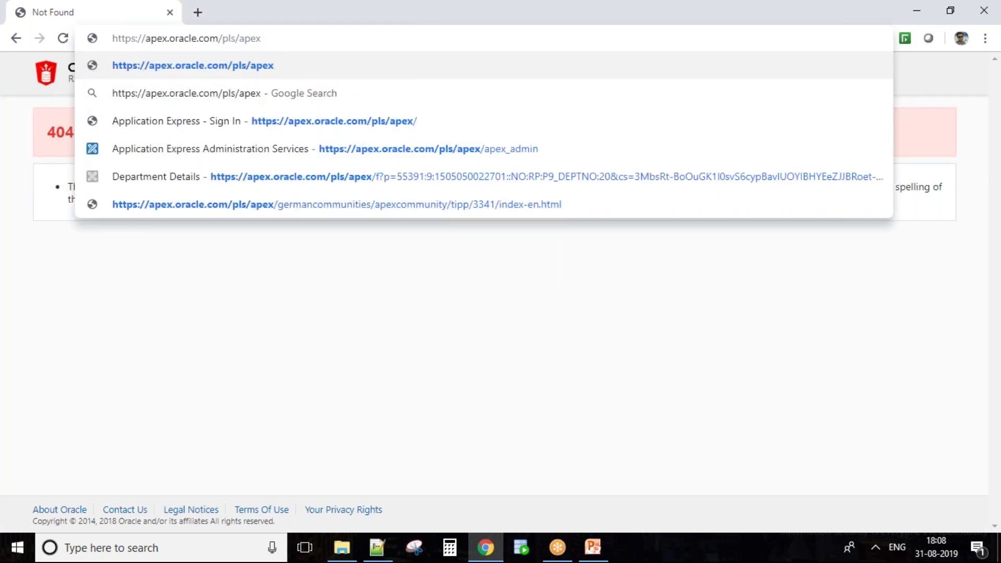
{"action": "left_click", "coordinate": [392, 152]}
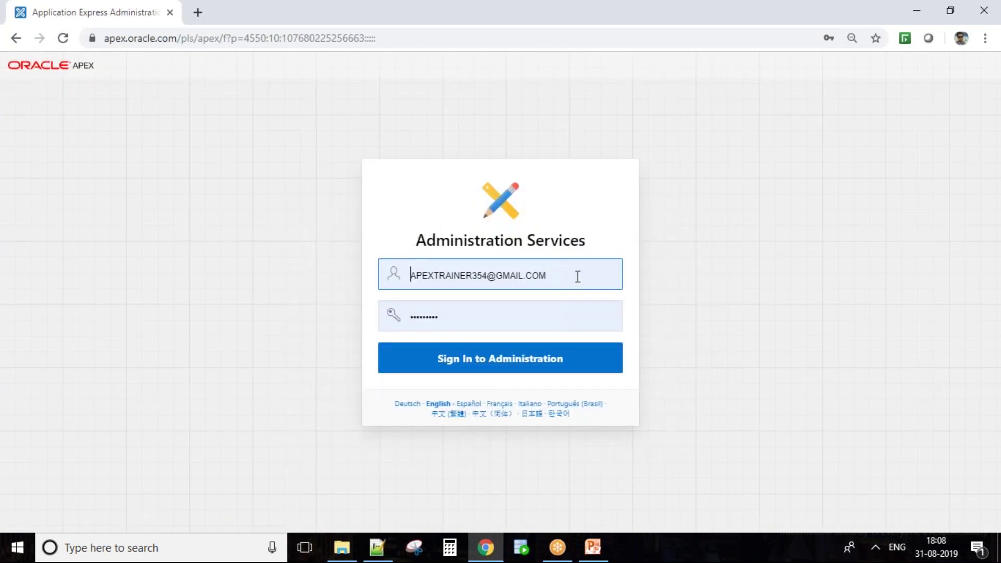
Inspect the admin username field, then go back to the workspace sign-in page
{"action": "left_click_drag", "start_coordinate": [577, 276], "coordinate": [514, 275]}
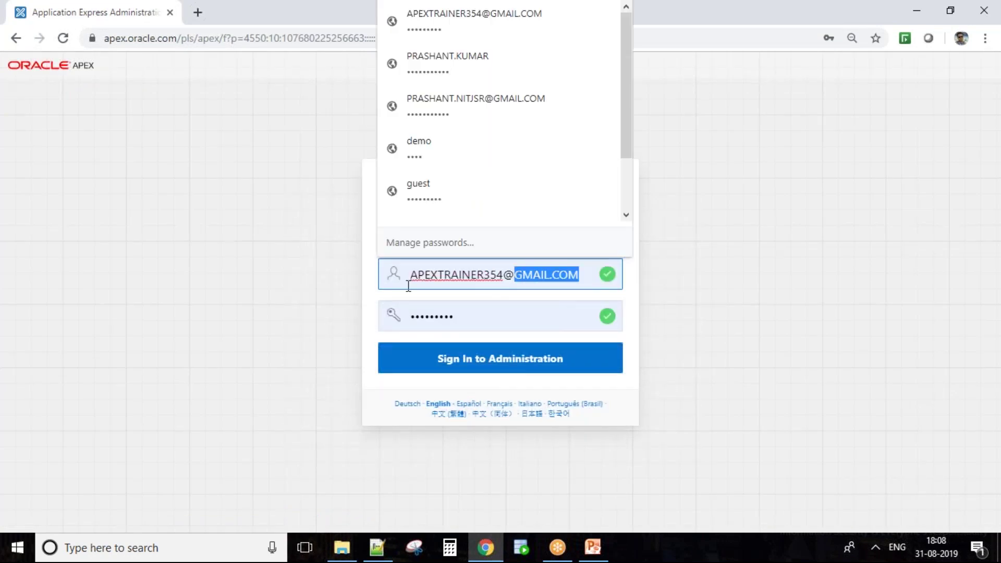
{"action": "left_click", "coordinate": [455, 274]}
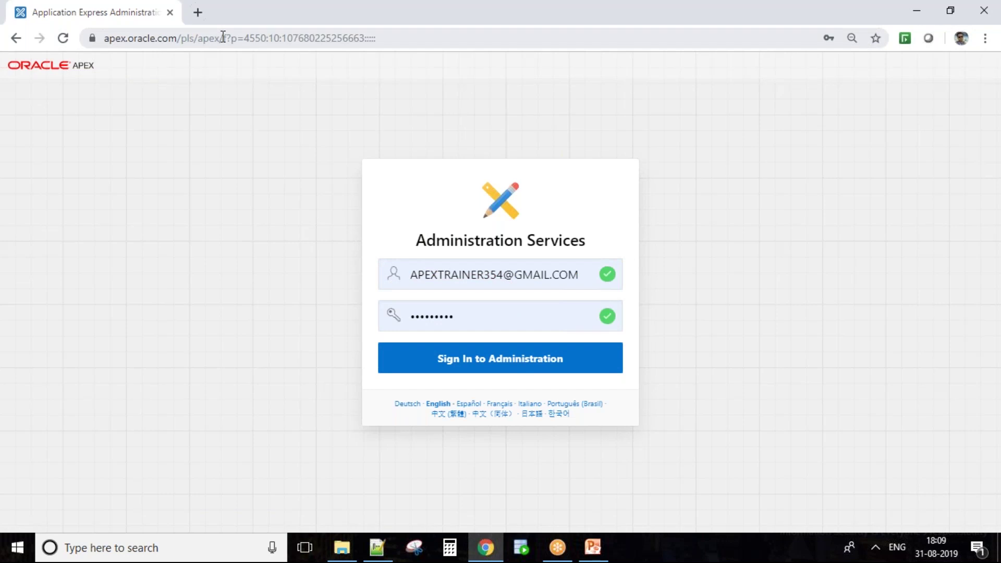
{"action": "left_click", "coordinate": [22, 40]}
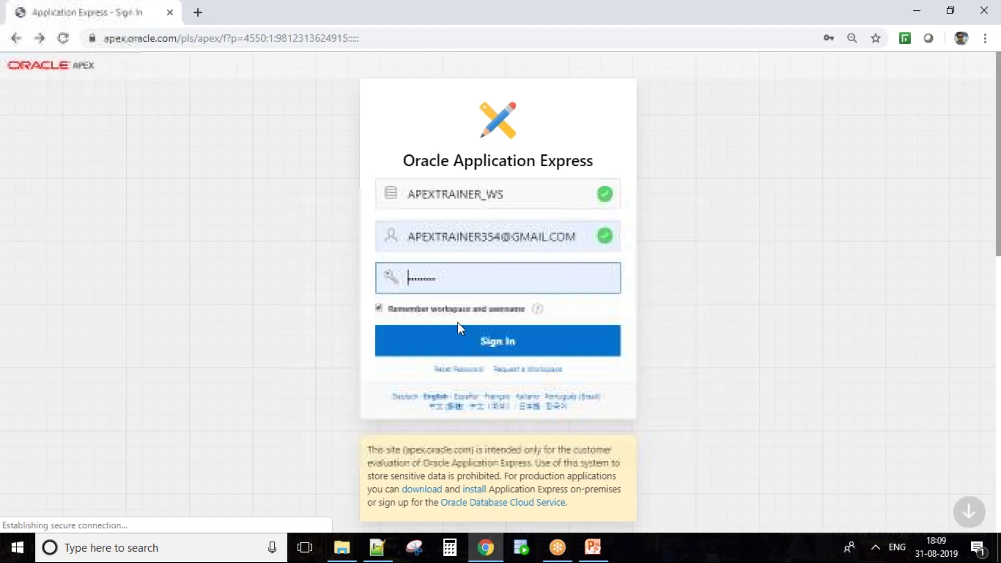
Sign in to the workspace, review the landing page's dashboard, and open App Builder
{"action": "left_click", "coordinate": [457, 350]}
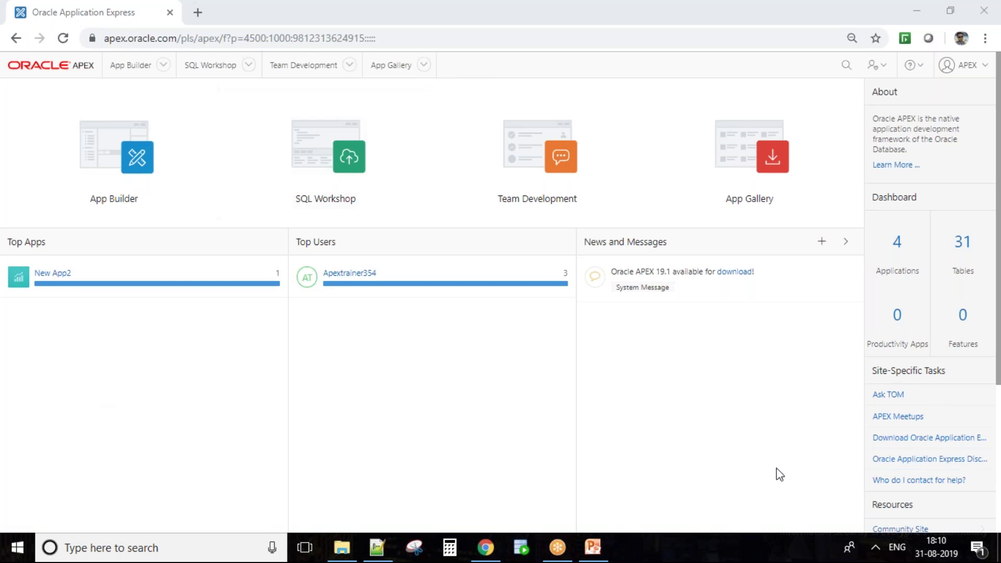
{"action": "scroll", "coordinate": [151, 334], "scroll_direction": "down", "scroll_amount": 5}
{"action": "scroll", "coordinate": [153, 334], "scroll_direction": "up", "scroll_amount": 5}
{"action": "left_click", "coordinate": [108, 178]}
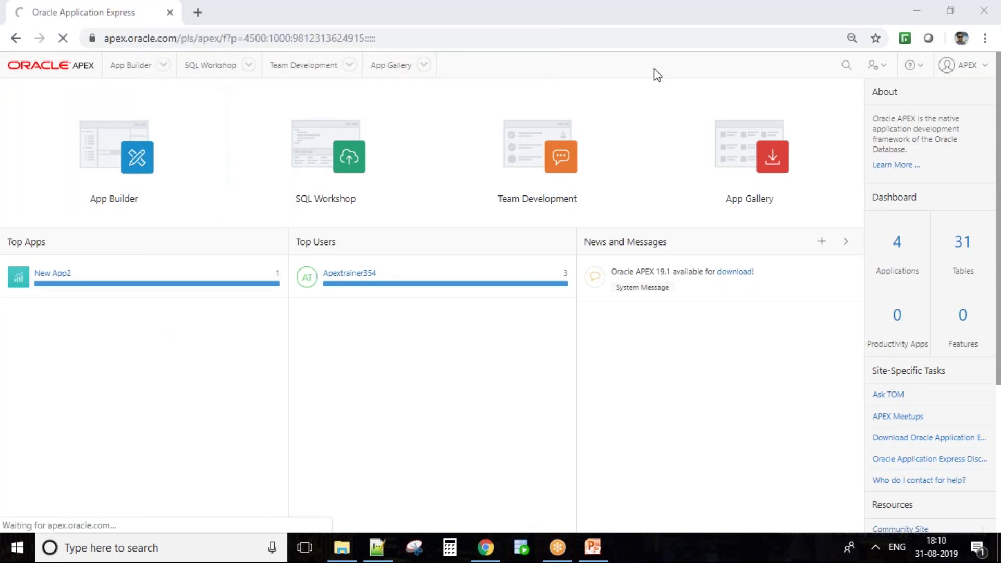
Restart the slide show from the current slide and advance past WS Admin Login Page to APEX URL
{"action": "left_click", "coordinate": [591, 552]}
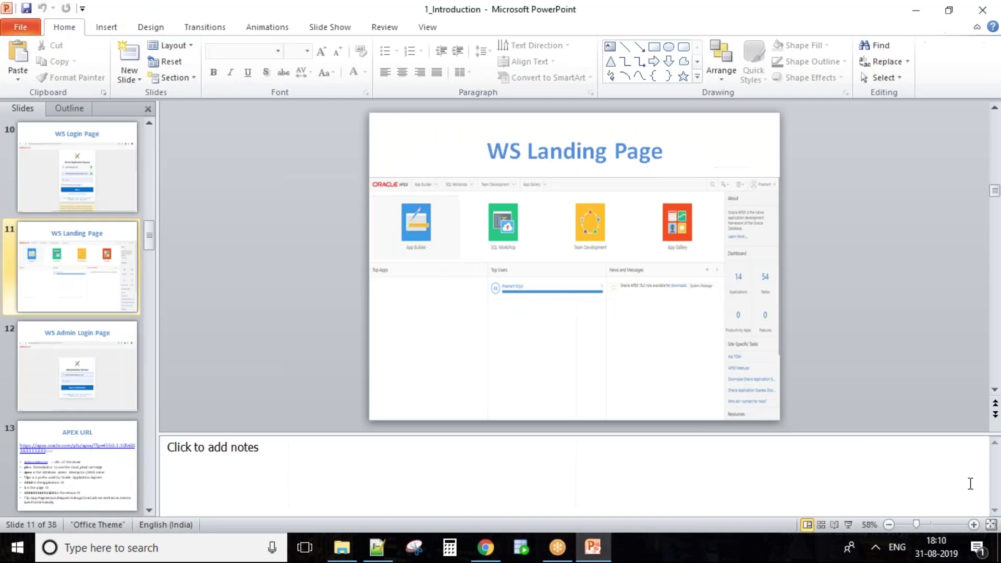
{"action": "left_click", "coordinate": [848, 524]}
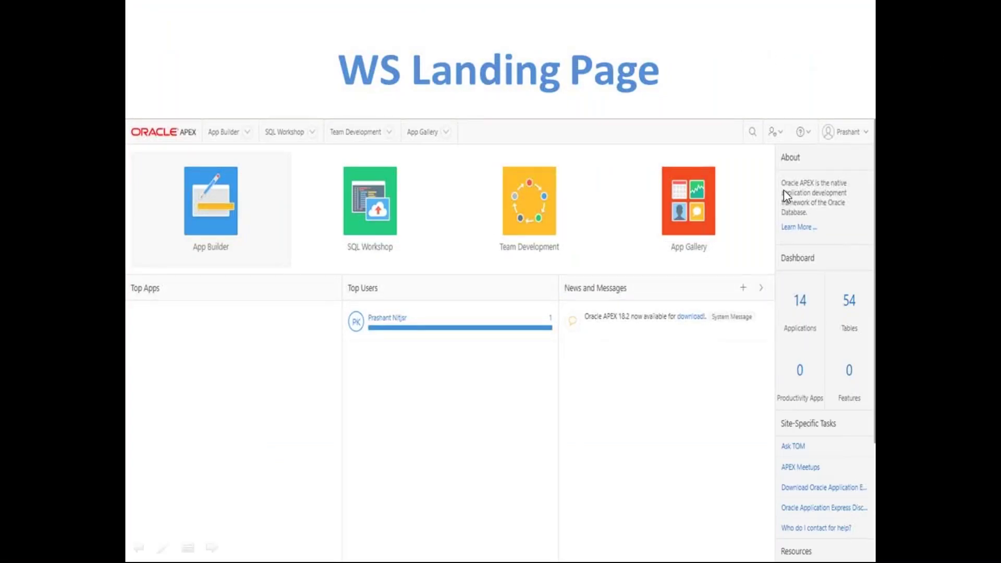
{"action": "left_click", "coordinate": [465, 280]}
{"action": "key", "text": "Right"}
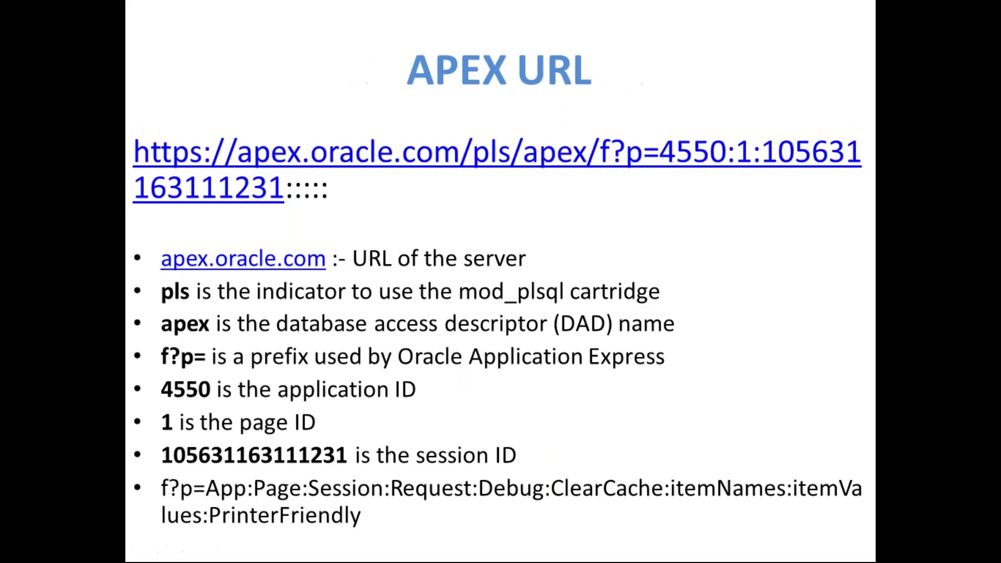
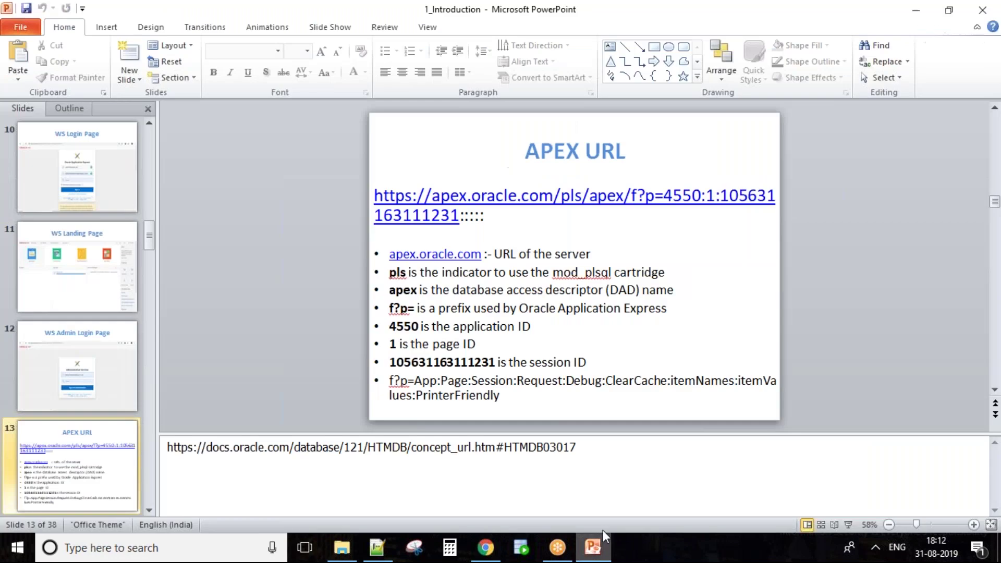
Present the APEX URL and App Builder slides, then return to APEX App Builder in the browser
{"action": "left_click", "coordinate": [848, 524]}
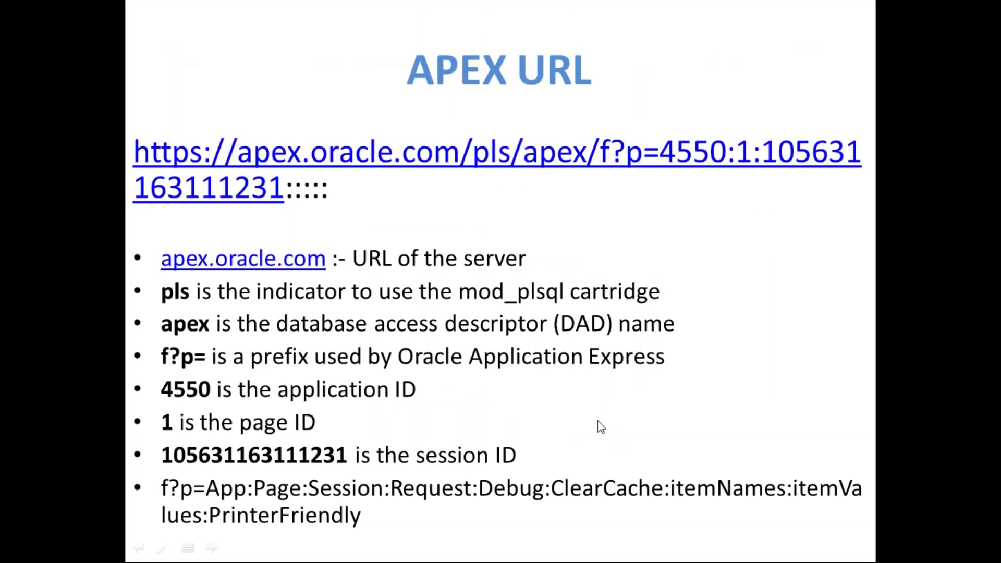
{"action": "key", "text": "Right"}
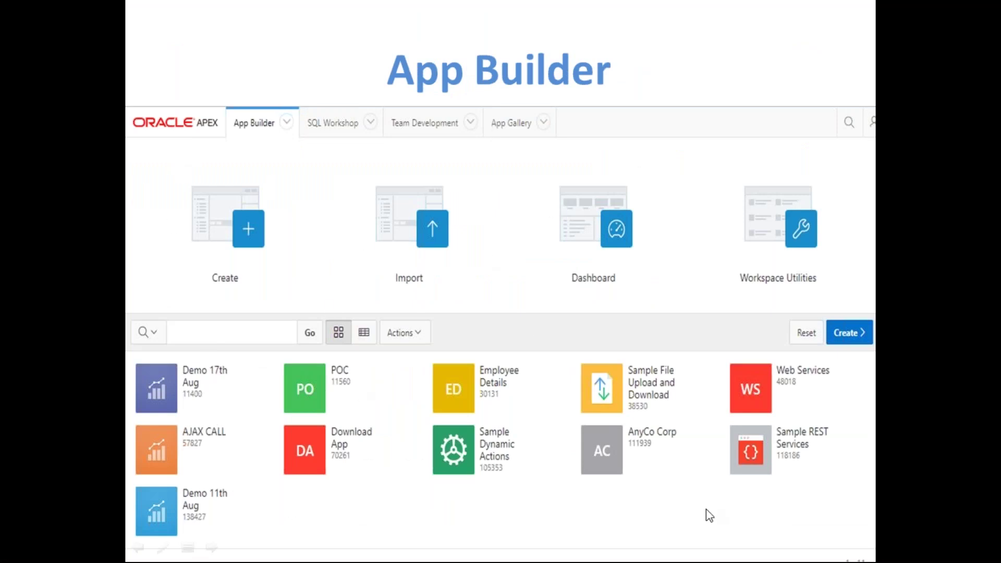
{"action": "key", "text": "Escape"}
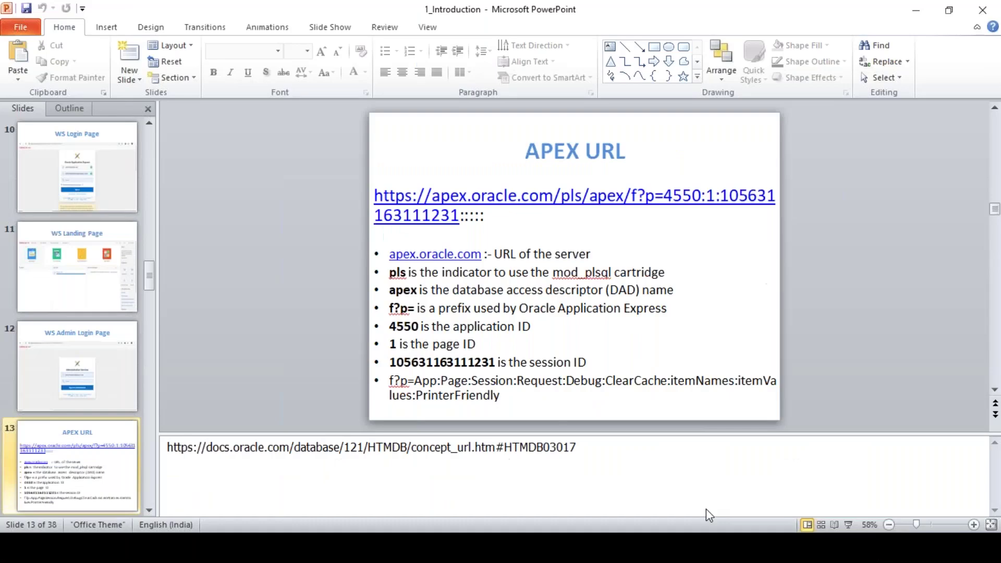
{"action": "left_click", "coordinate": [487, 548]}
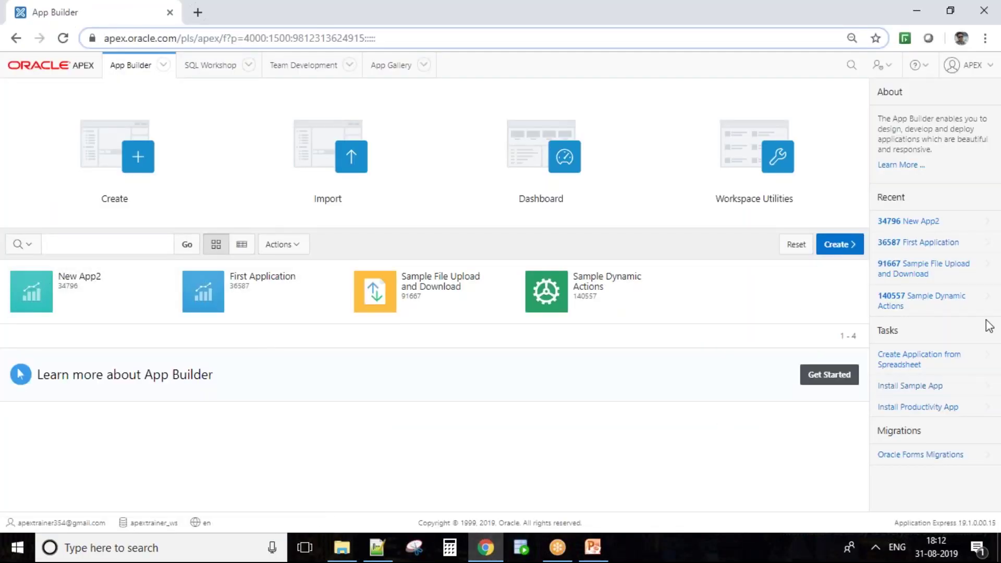
Open the App Gallery's Productivity apps via Install Productivity App
{"action": "left_click", "coordinate": [1000, 437]}
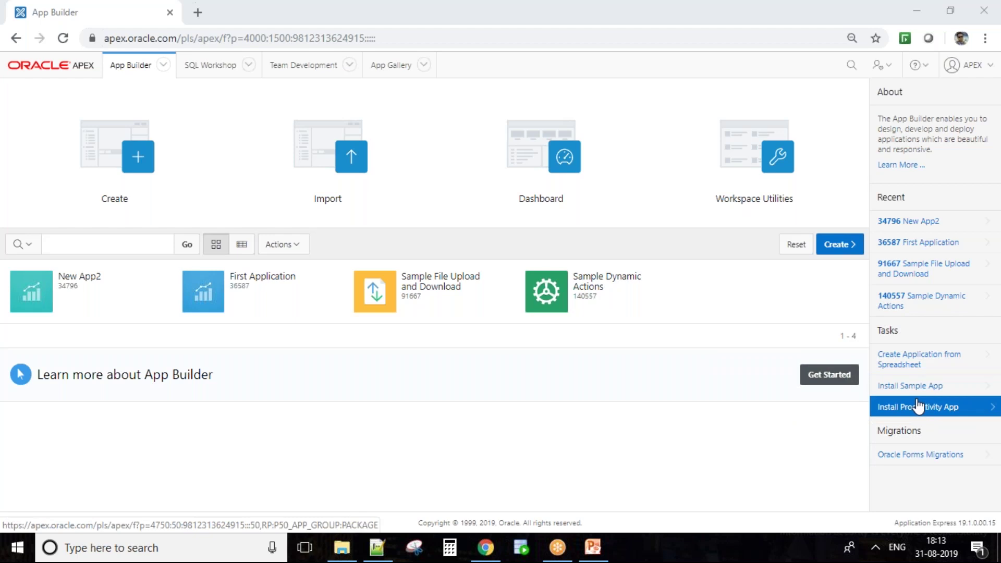
{"action": "left_click", "coordinate": [918, 407]}
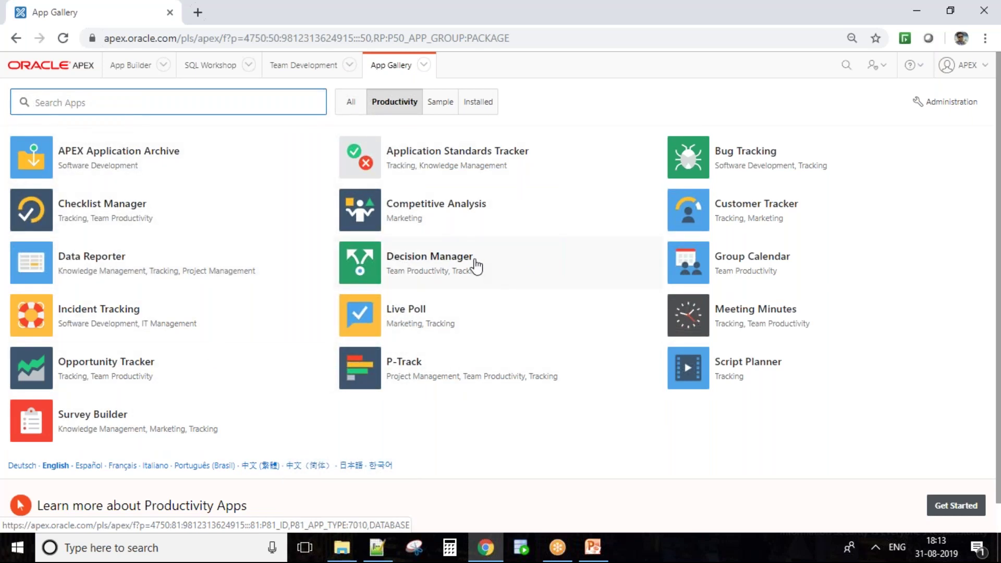
Filter the App Gallery to the Sample apps, then switch back to the presentation
{"action": "left_click", "coordinate": [453, 104]}
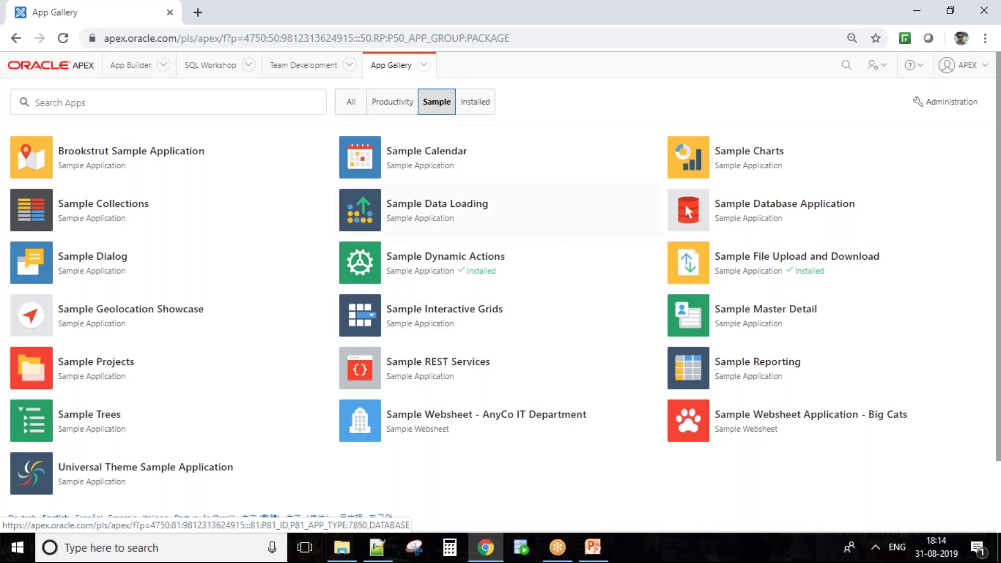
{"action": "left_click", "coordinate": [594, 546]}
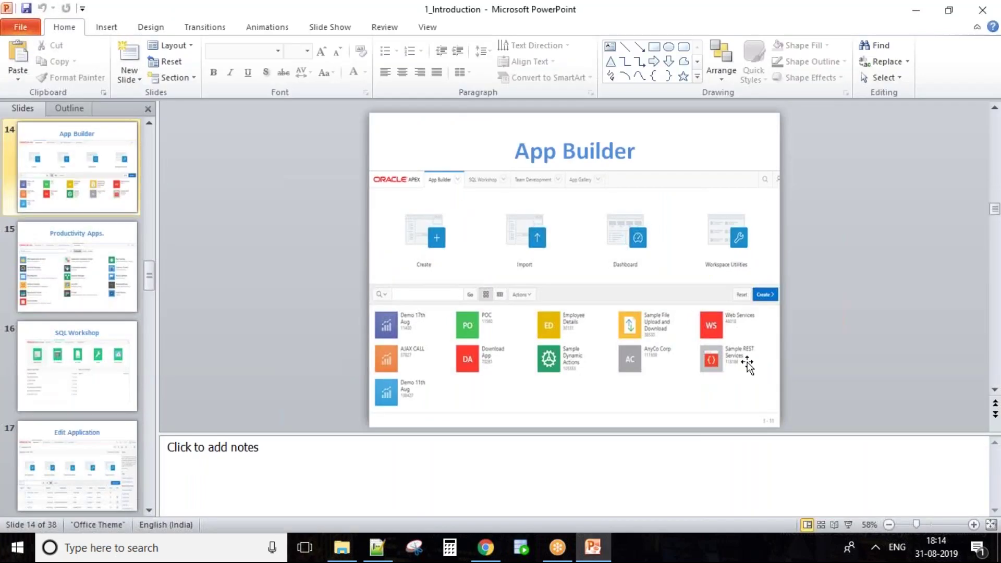
Present the Productivity Apps and SQL Workshop slides, then return to the APEX App Gallery
{"action": "left_click", "coordinate": [848, 525]}
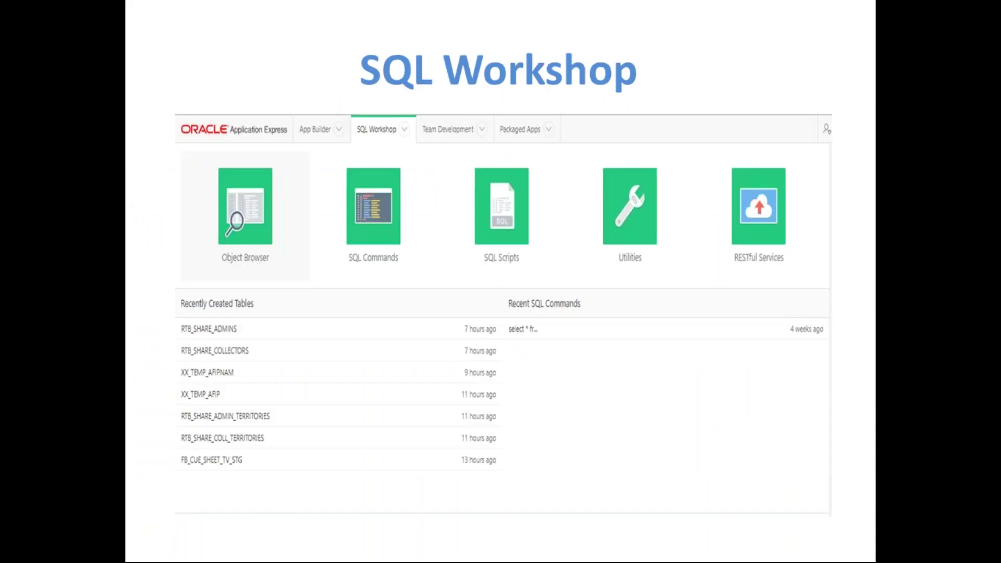
{"action": "key", "text": "Escape"}
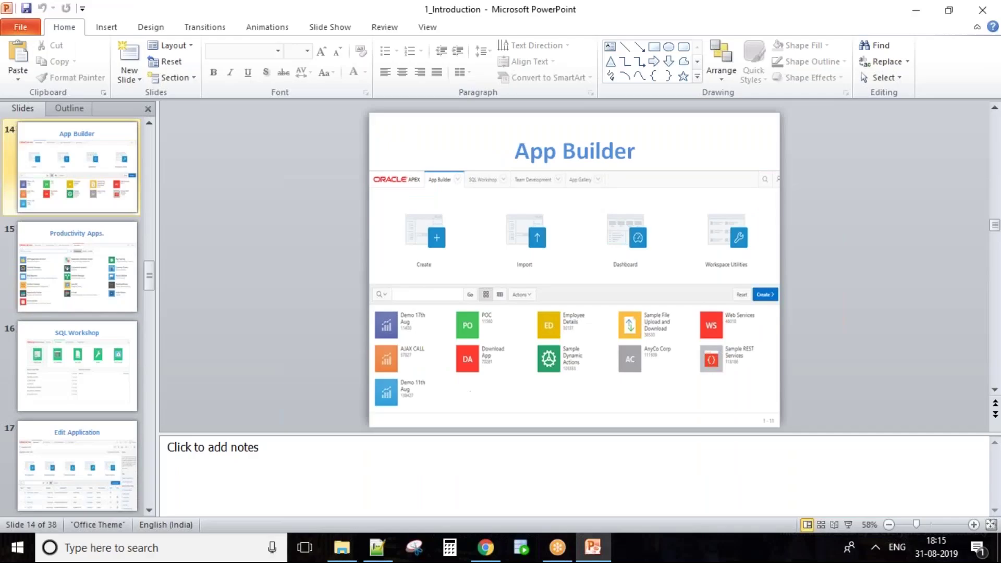
{"action": "left_click", "coordinate": [486, 547]}
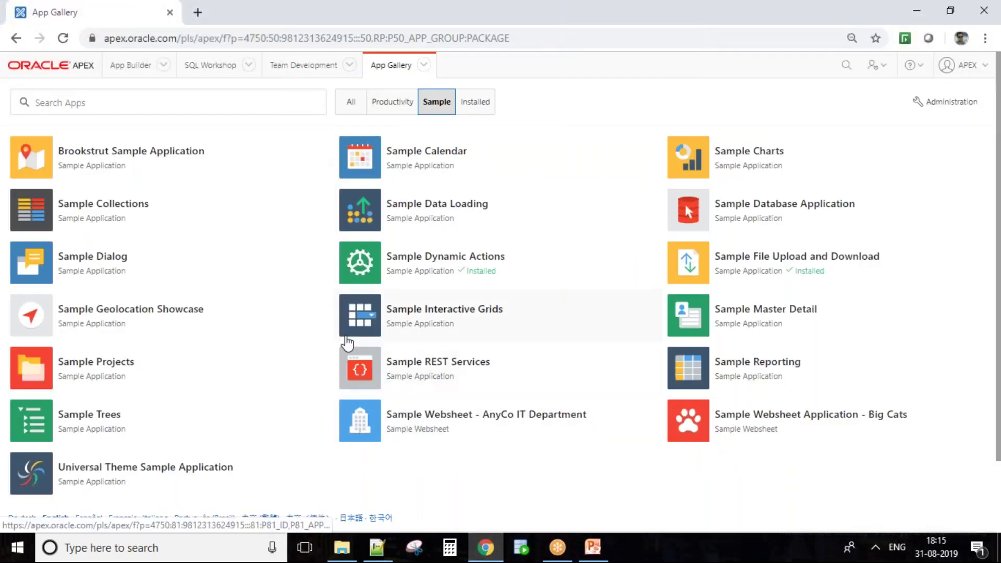
Browse the schema's tables such as DEPT and EMP in SQL Workshop's Object Browser
{"action": "left_click", "coordinate": [248, 65]}
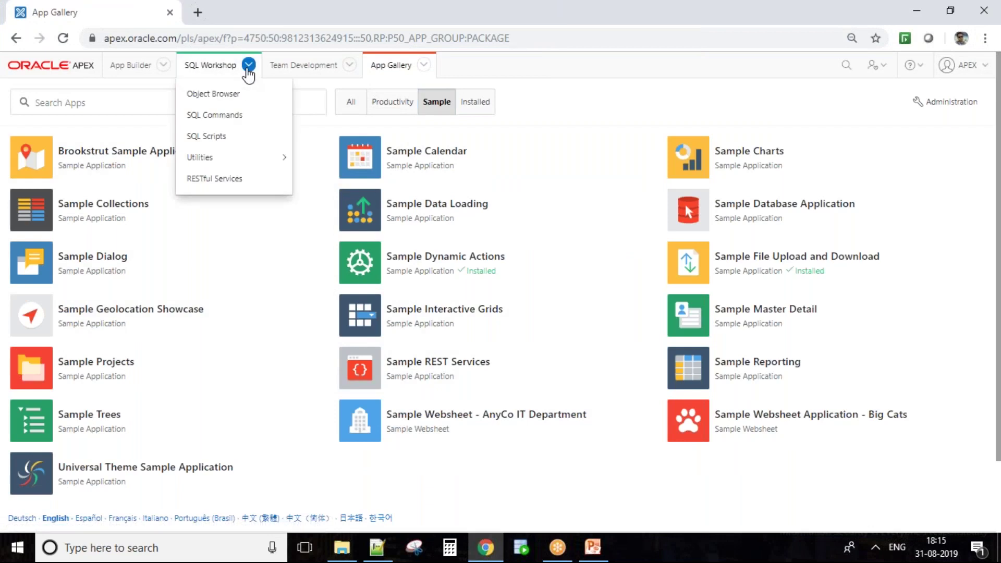
{"action": "left_click", "coordinate": [204, 66]}
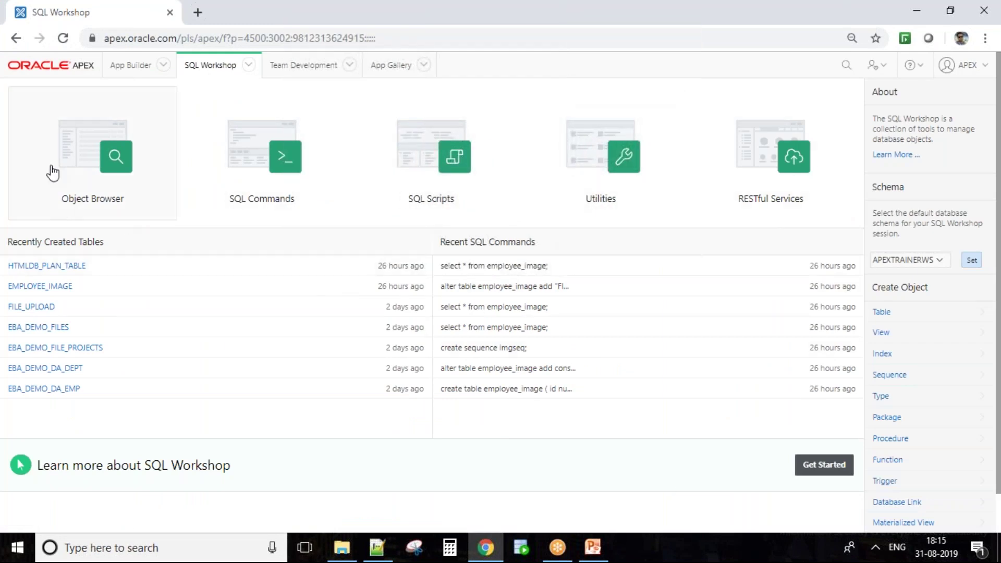
{"action": "left_click", "coordinate": [119, 198]}
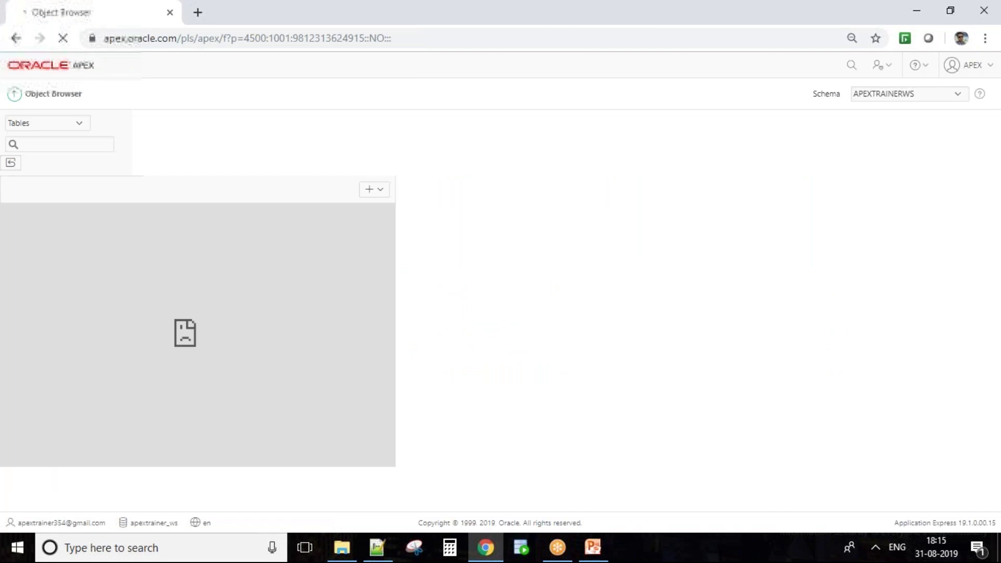
{"action": "left_click", "coordinate": [81, 125]}
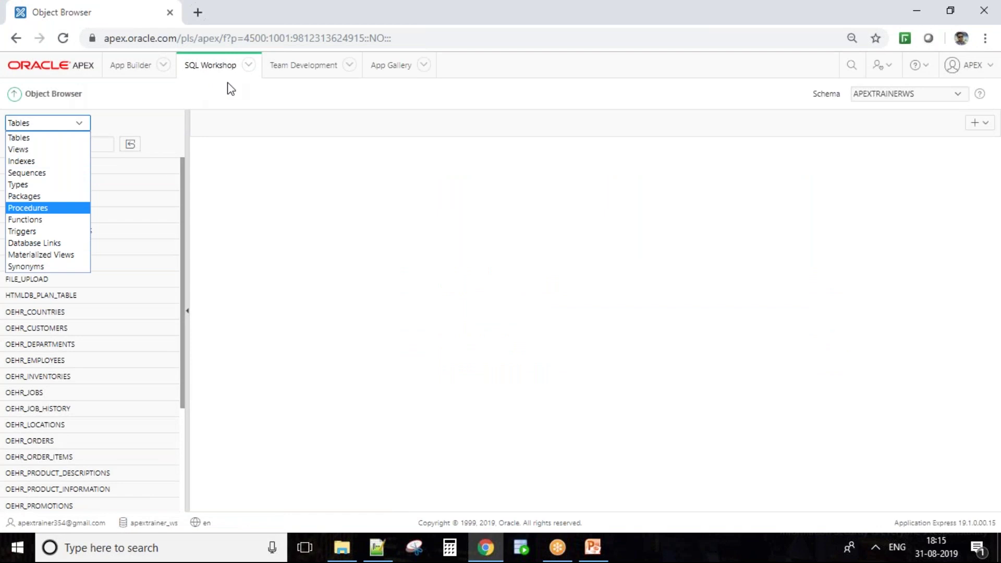
{"action": "left_click", "coordinate": [250, 66]}
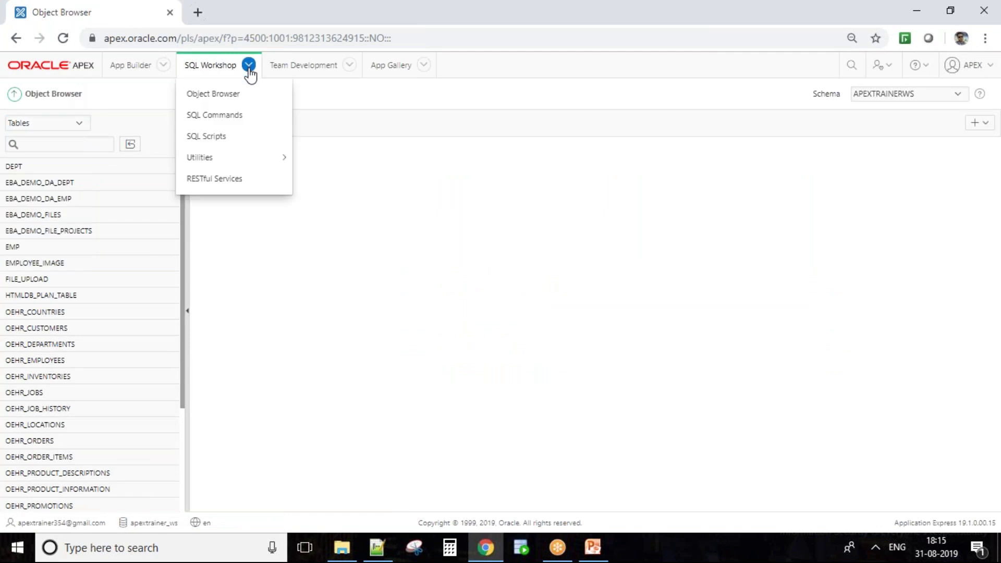
{"action": "left_click", "coordinate": [243, 116]}
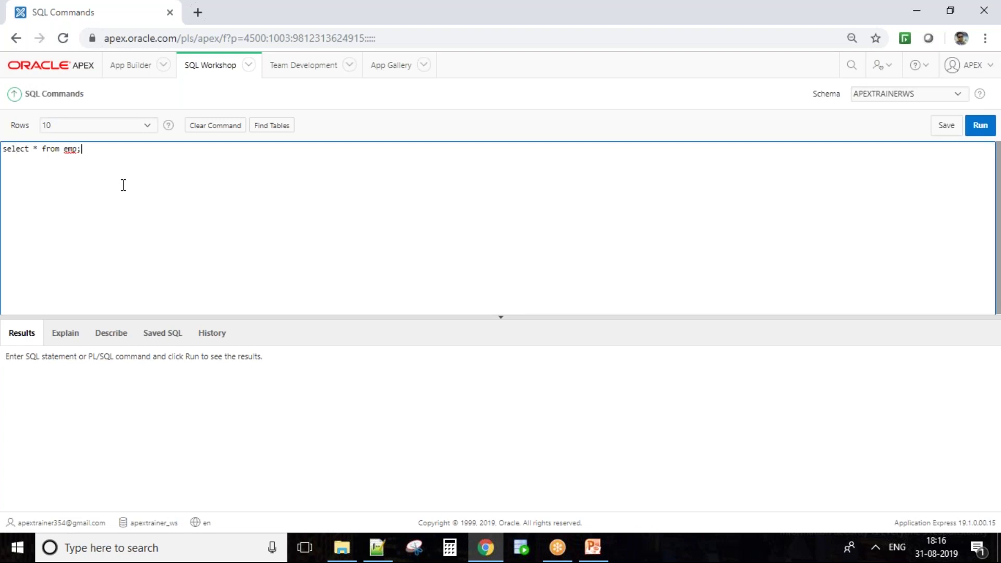
Run select * from emp; in SQL Commands and browse the SQL Workshop tools list
{"action": "key", "text": "ctrl+Return"}
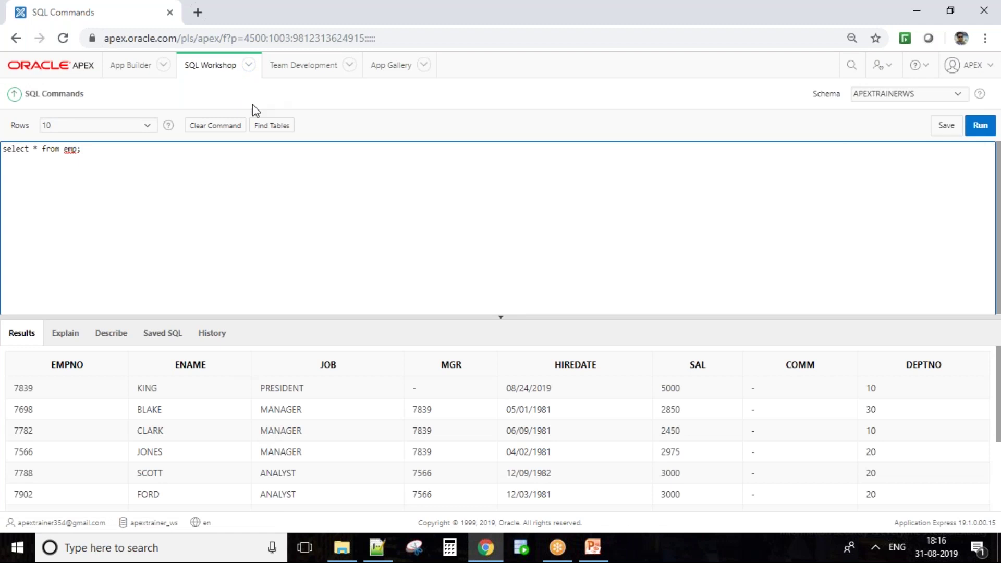
{"action": "left_click", "coordinate": [249, 65]}
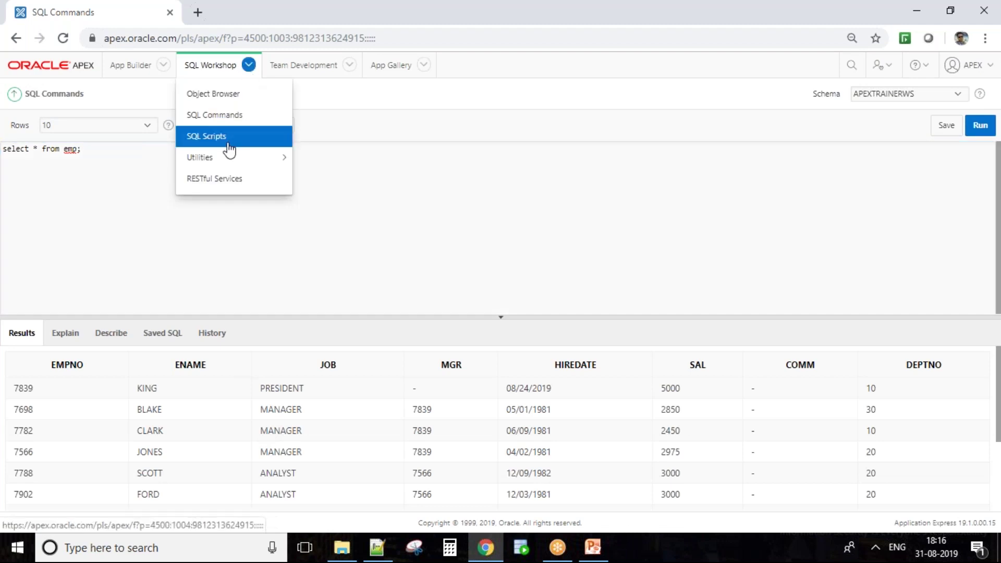
{"action": "mouse_move", "coordinate": [230, 158]}
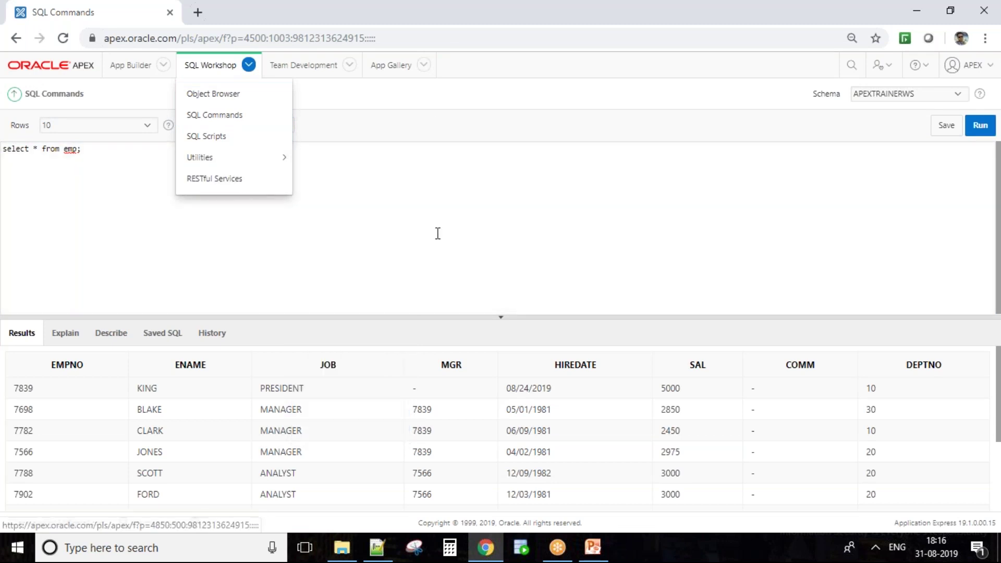
{"action": "left_click", "coordinate": [370, 230]}
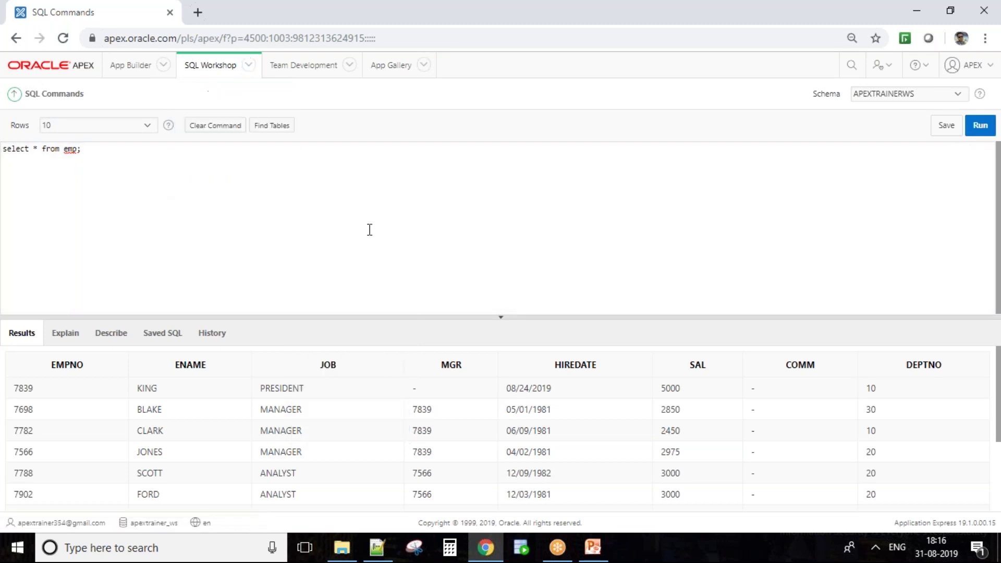
Visit the Team Development page, return to App Builder, and switch to PowerPoint
{"action": "left_click", "coordinate": [423, 65]}
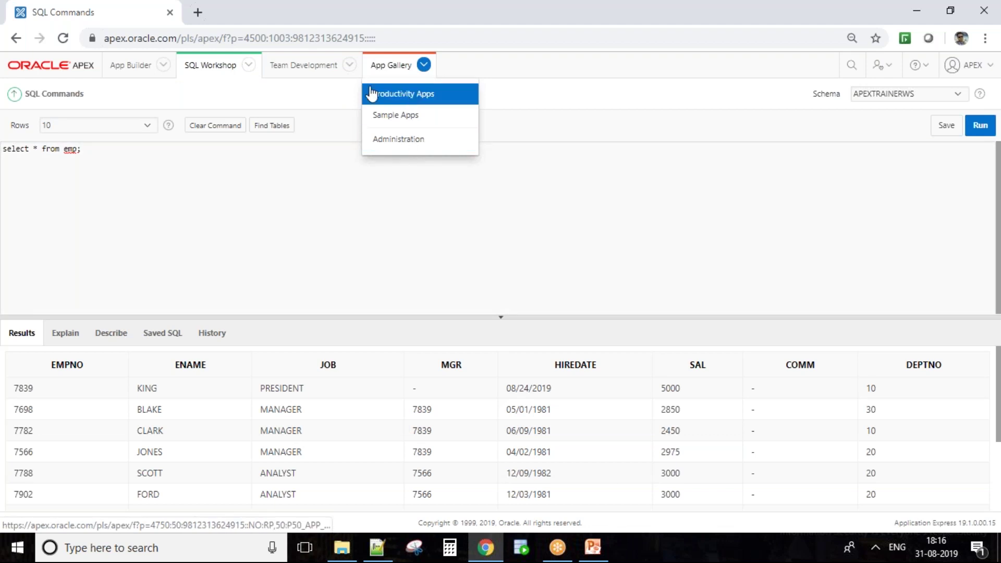
{"action": "left_click", "coordinate": [310, 72]}
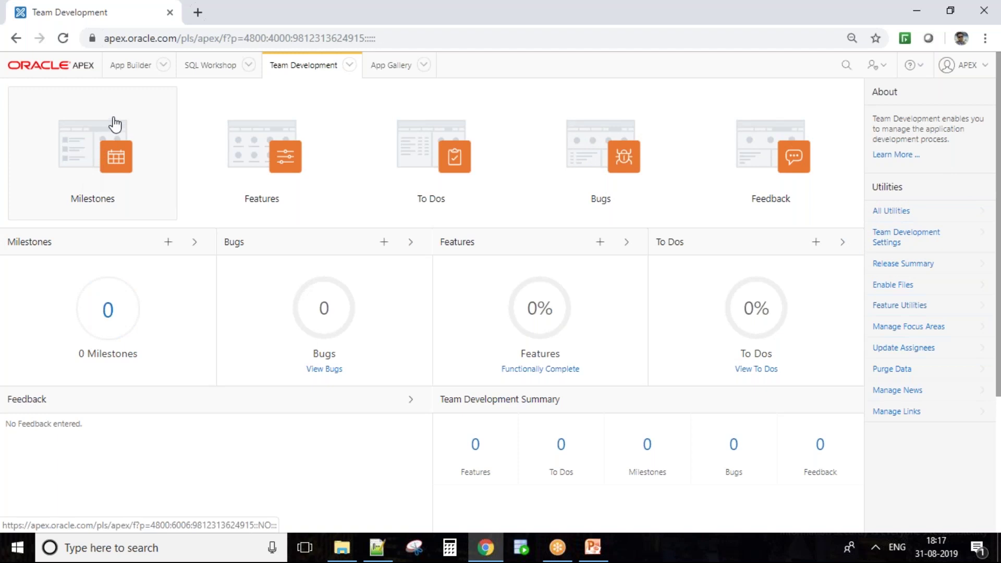
{"action": "left_click", "coordinate": [138, 66]}
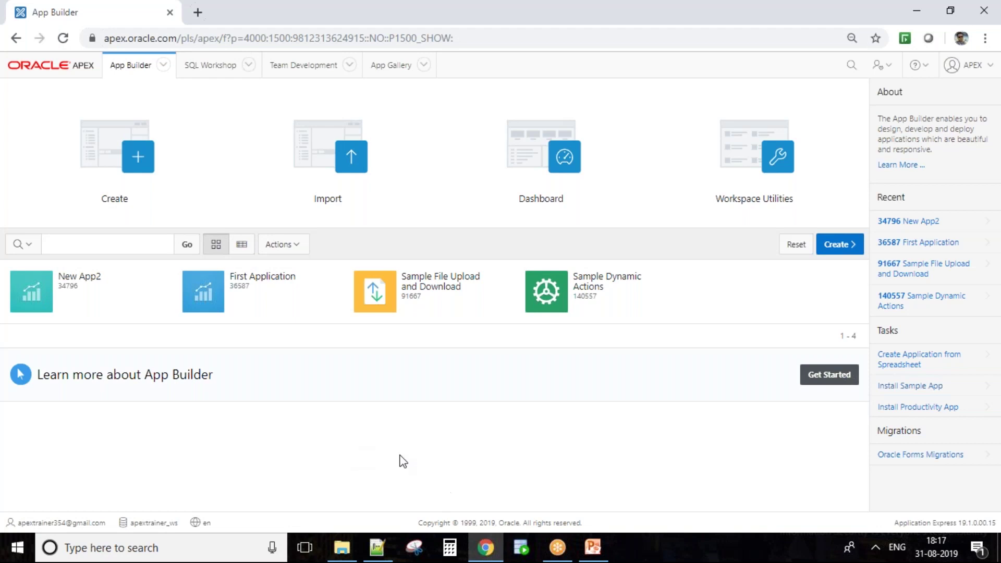
{"action": "left_click", "coordinate": [604, 549]}
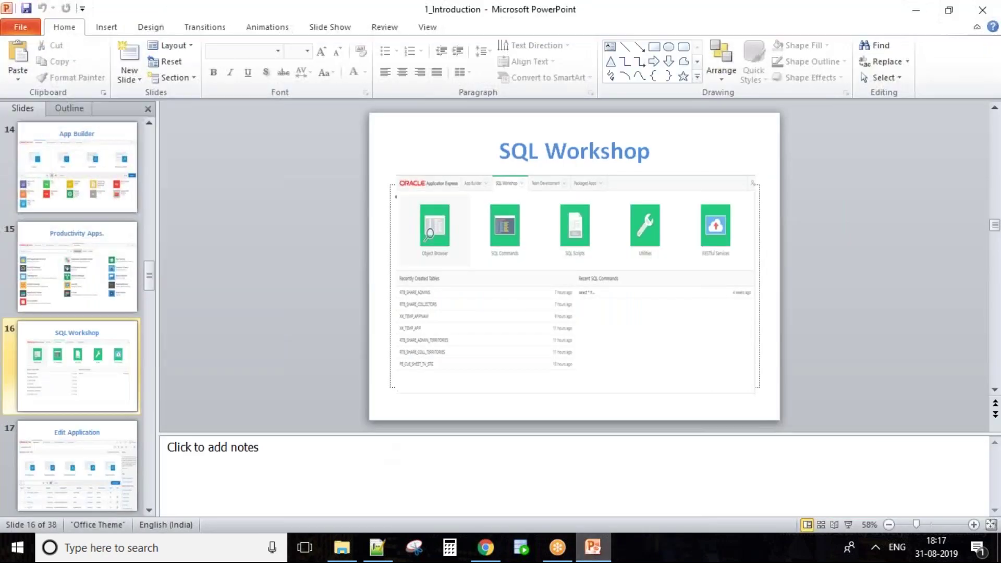
Present the SQL Workshop and Edit Application slides, then return to APEX App Builder
{"action": "left_click", "coordinate": [842, 526]}
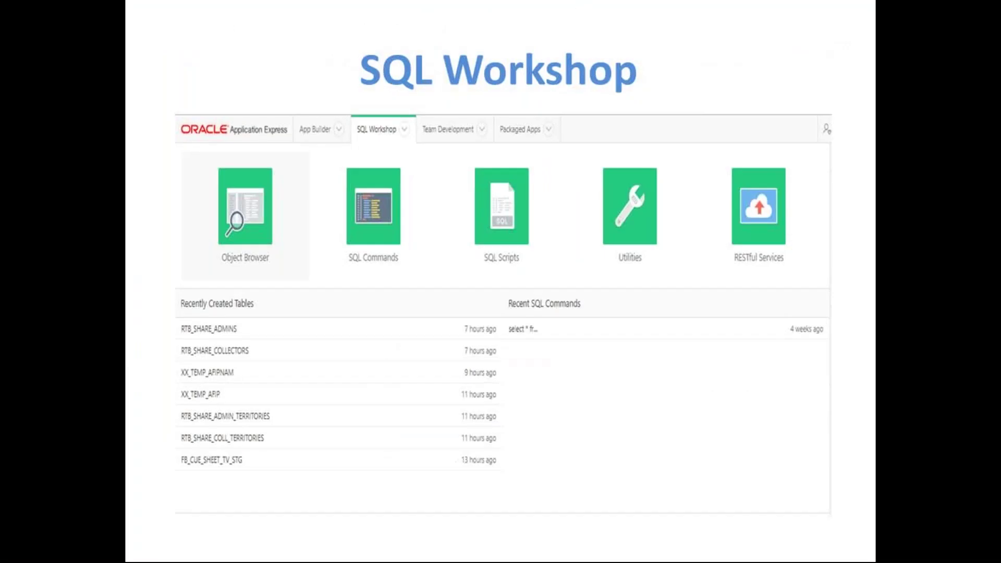
{"action": "key", "text": "Right"}
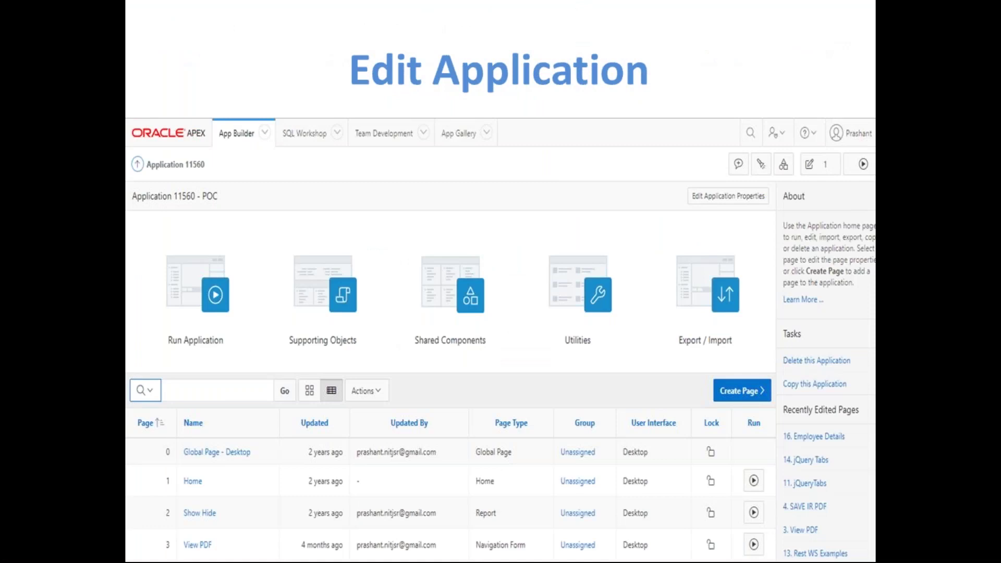
{"action": "key", "text": "Escape"}
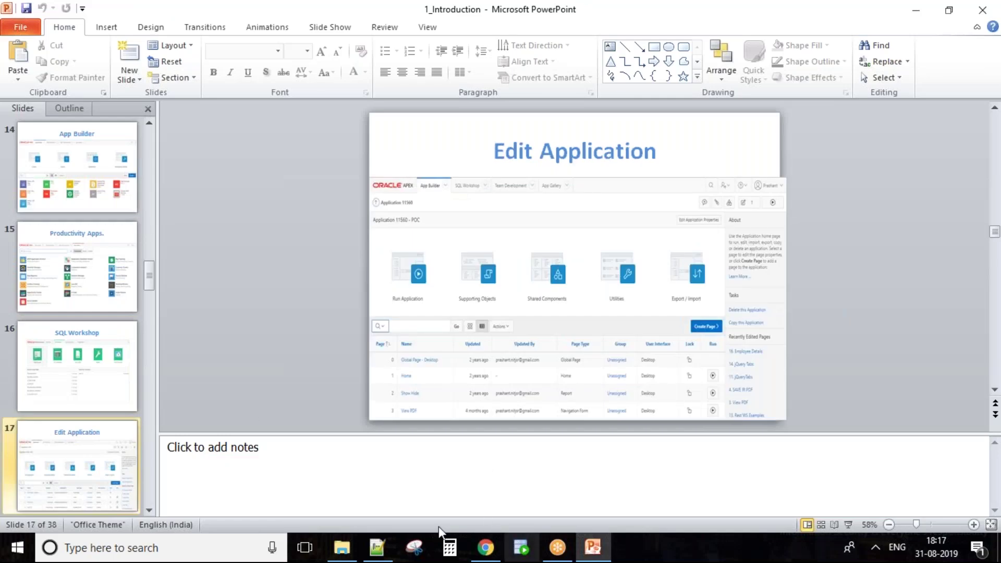
{"action": "left_click", "coordinate": [485, 557]}
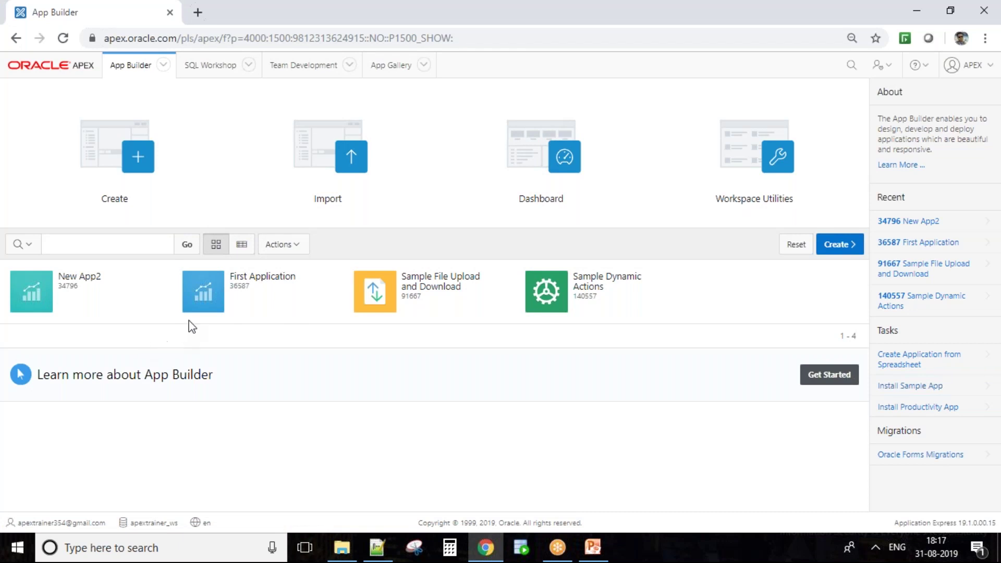
Open First Application (36587) and list its pages as a detailed report table
{"action": "left_click", "coordinate": [211, 308]}
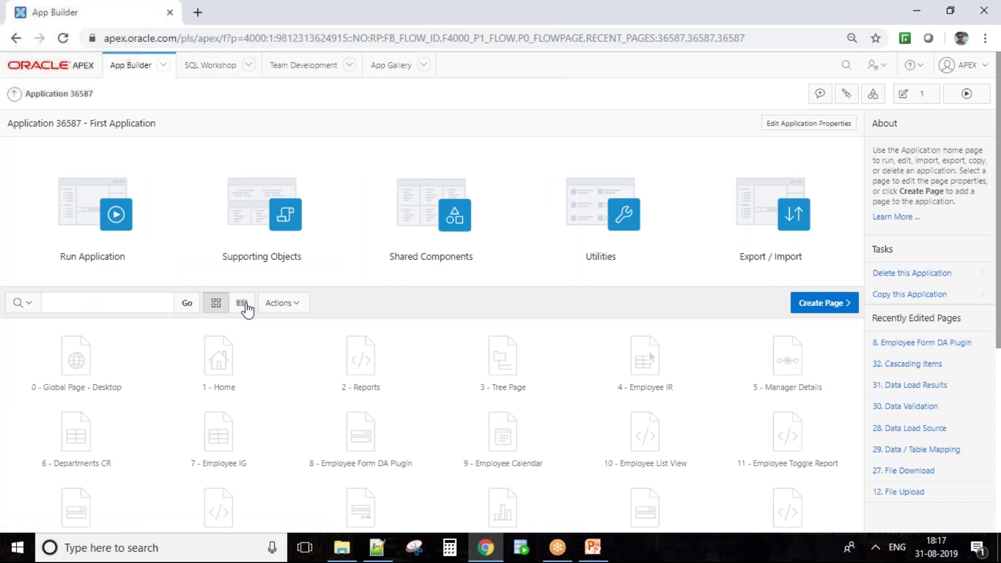
{"action": "scroll", "coordinate": [404, 429], "scroll_direction": "down", "scroll_amount": 5}
{"action": "scroll", "coordinate": [405, 429], "scroll_direction": "up", "scroll_amount": 5}
{"action": "left_click", "coordinate": [245, 305]}
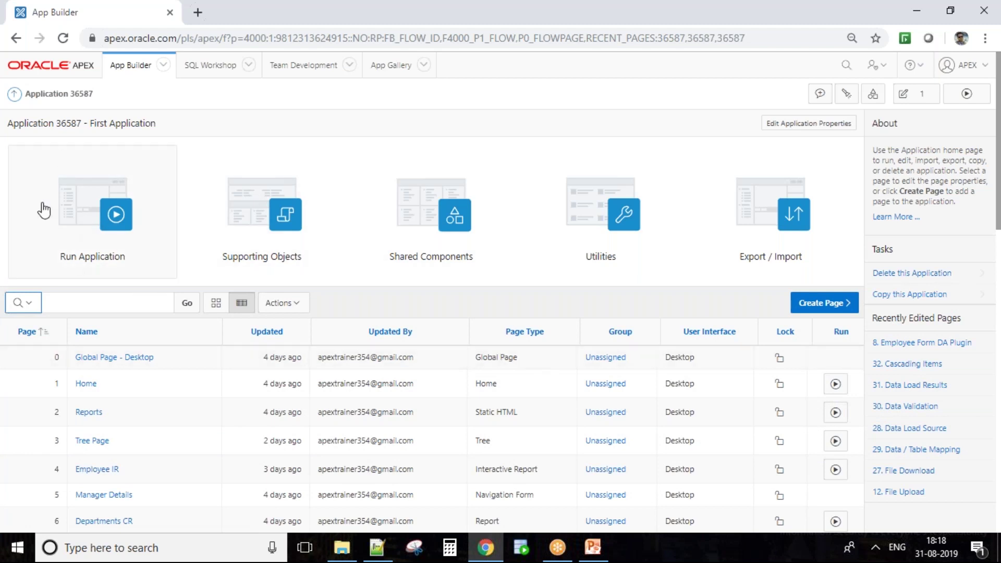
Run page 2, Reports, glance at the slides, and return to App Builder
{"action": "left_click", "coordinate": [835, 415]}
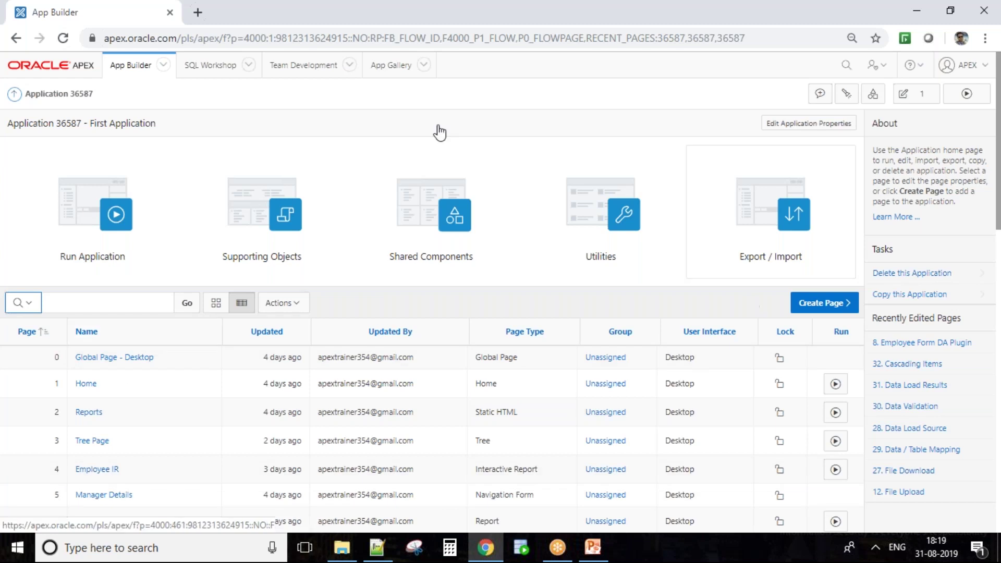
{"action": "left_click", "coordinate": [583, 551]}
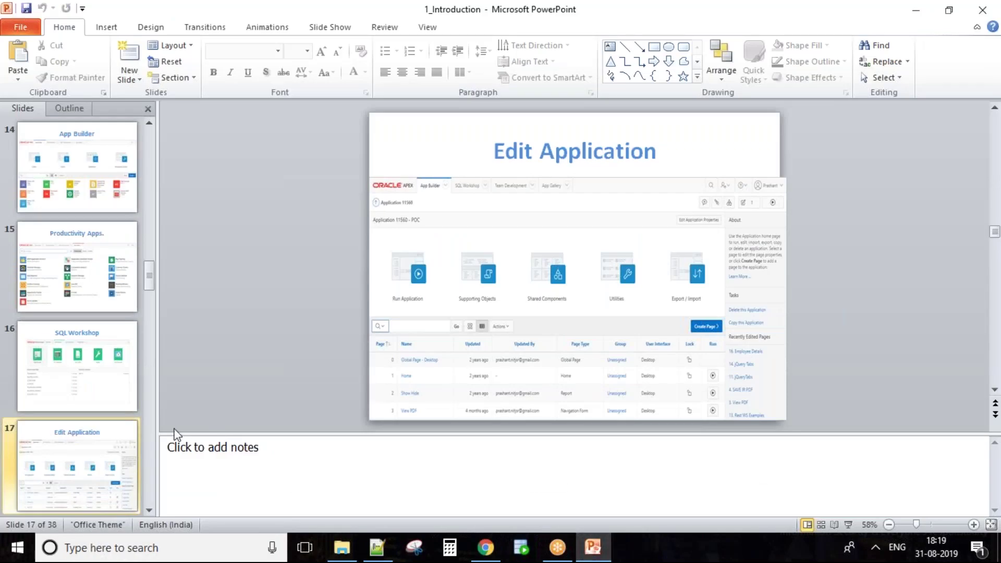
{"action": "scroll", "coordinate": [84, 417], "scroll_direction": "down", "scroll_amount": 1}
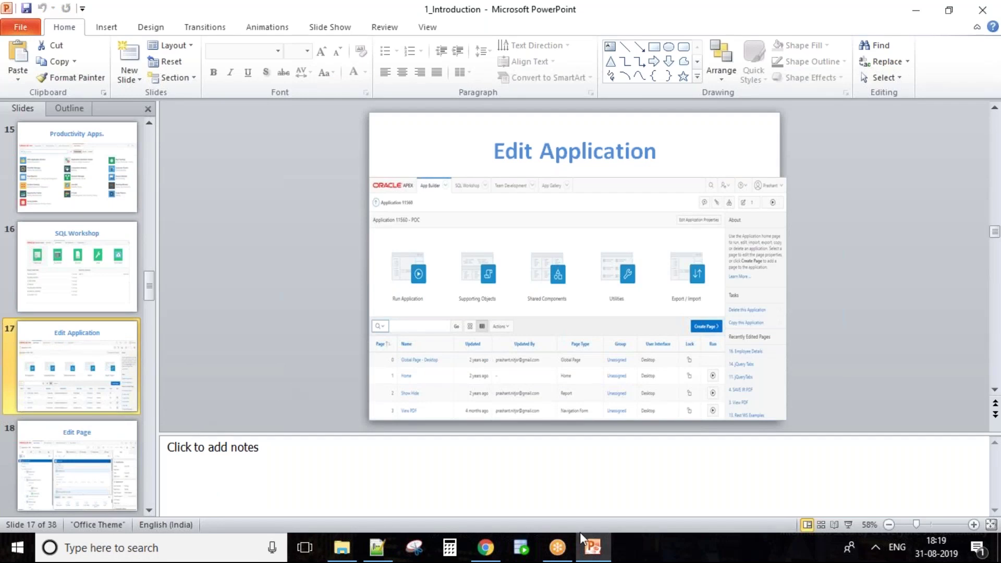
{"action": "left_click", "coordinate": [485, 547]}
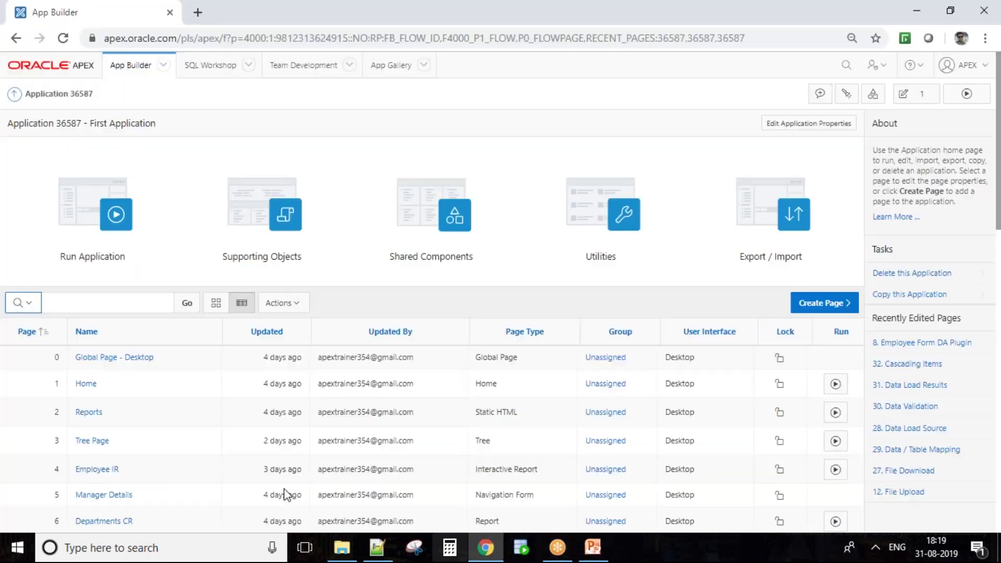
Open page 3, Tree Page, in Page Designer, view its Layout, and run it in a new tab
{"action": "left_click", "coordinate": [98, 442]}
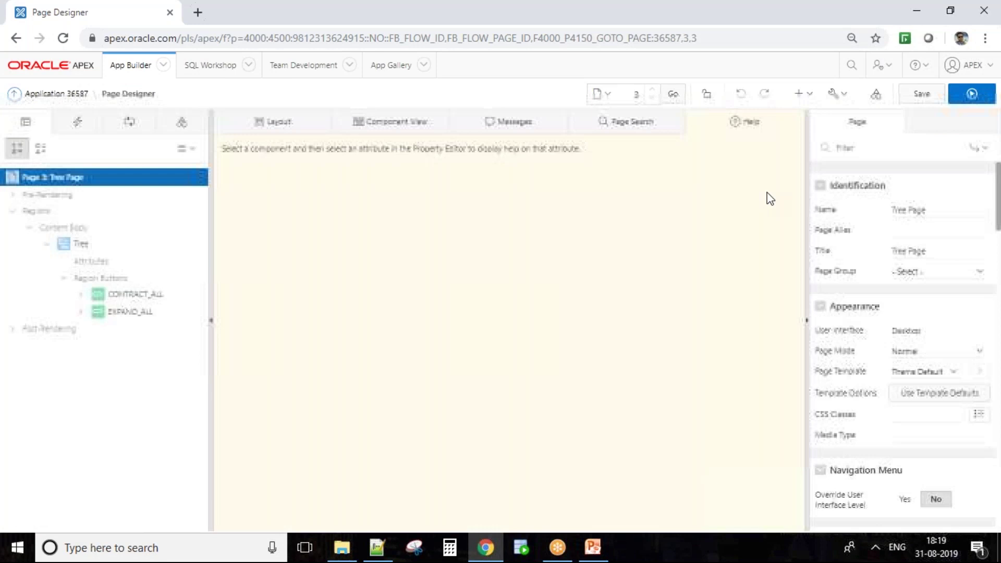
{"action": "left_click", "coordinate": [301, 132]}
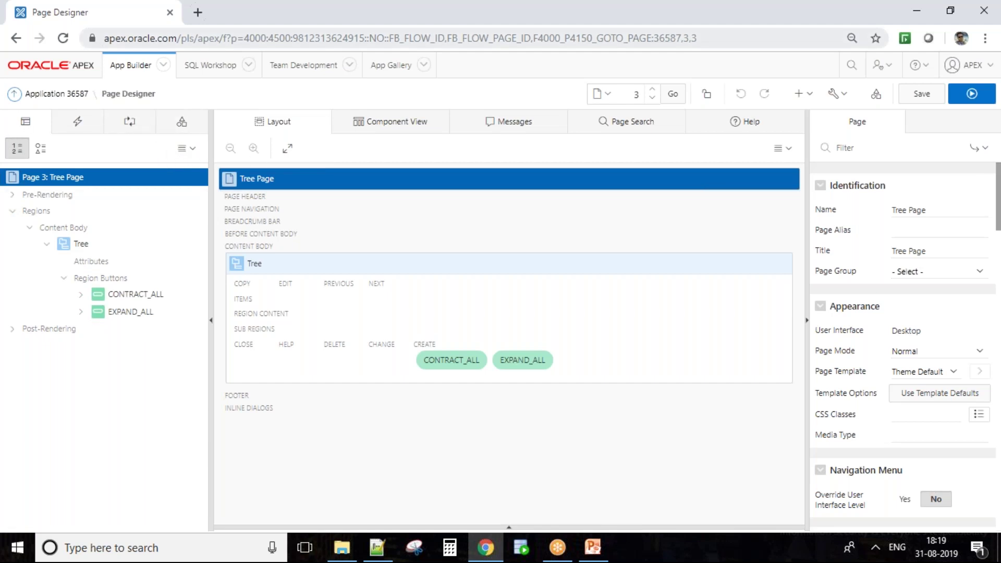
{"action": "left_click", "coordinate": [969, 94]}
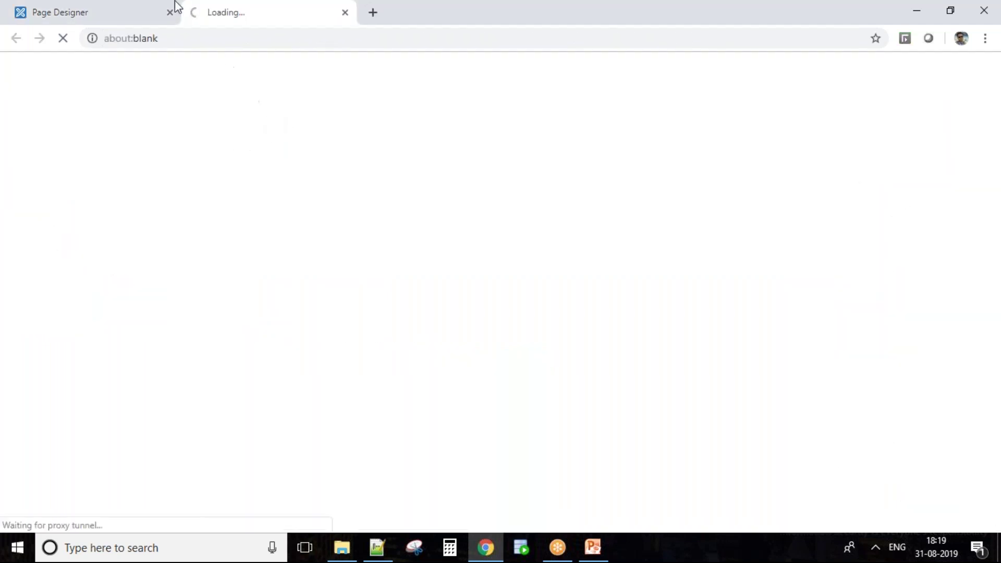
Start a new session, sign in, run Departments CR and open page 6 in Page Designer
{"action": "left_click", "coordinate": [128, 10]}
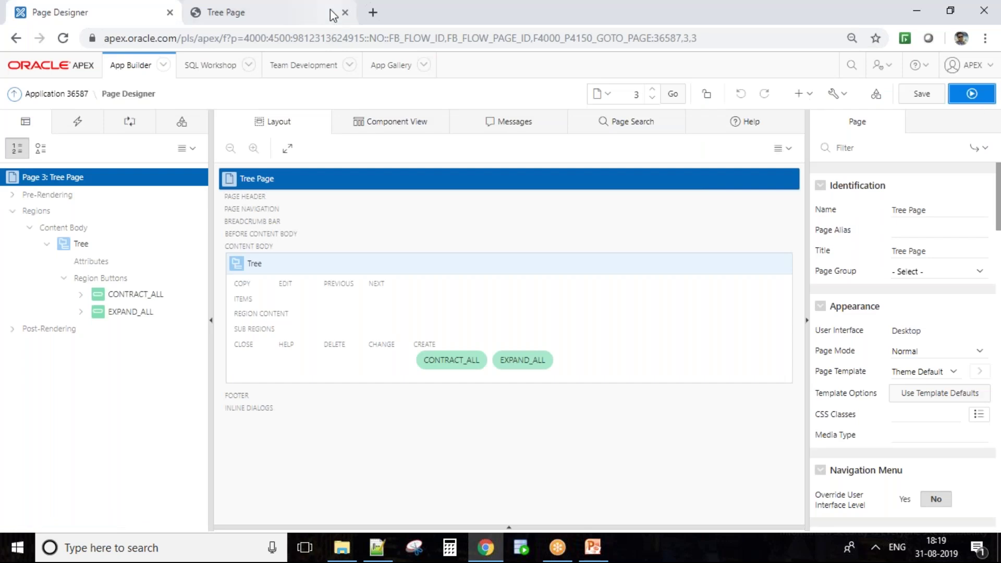
{"action": "left_click", "coordinate": [295, 10]}
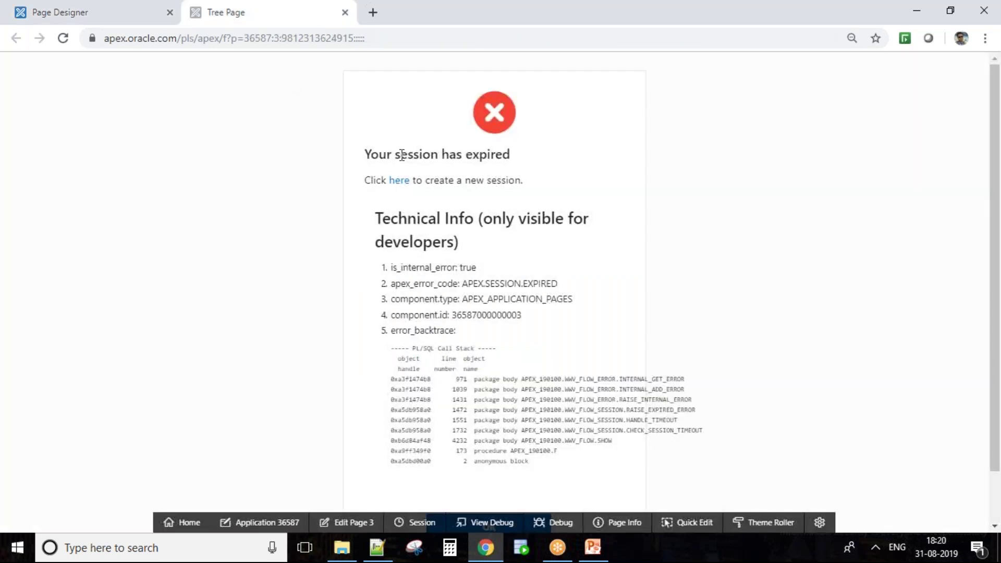
{"action": "left_click", "coordinate": [407, 183]}
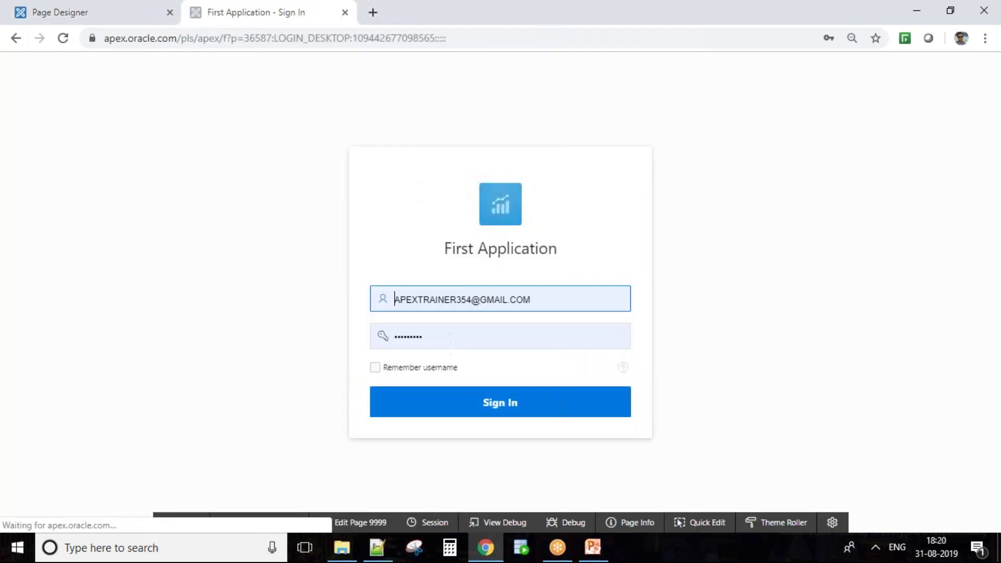
{"action": "left_click", "coordinate": [447, 409]}
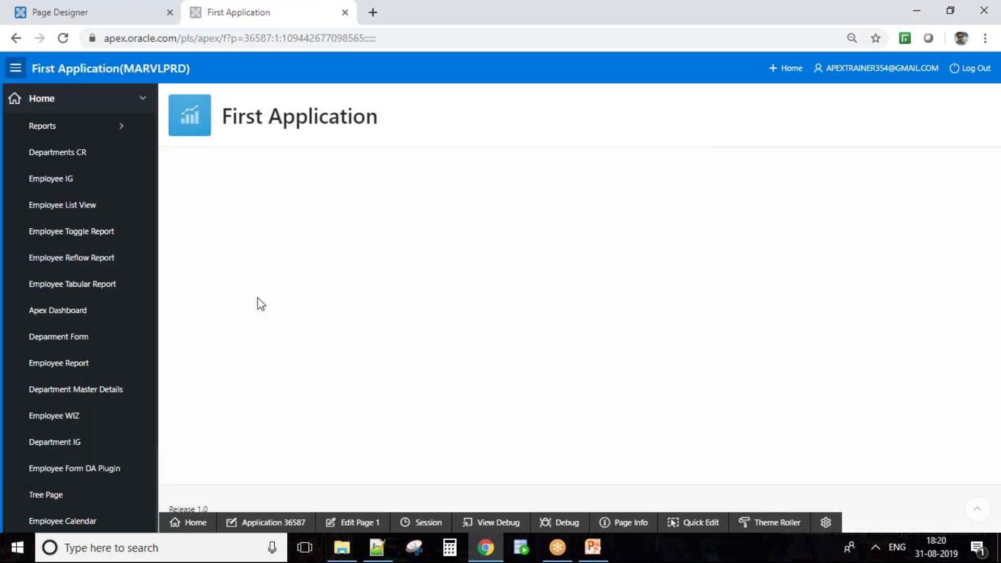
{"action": "left_click", "coordinate": [72, 153]}
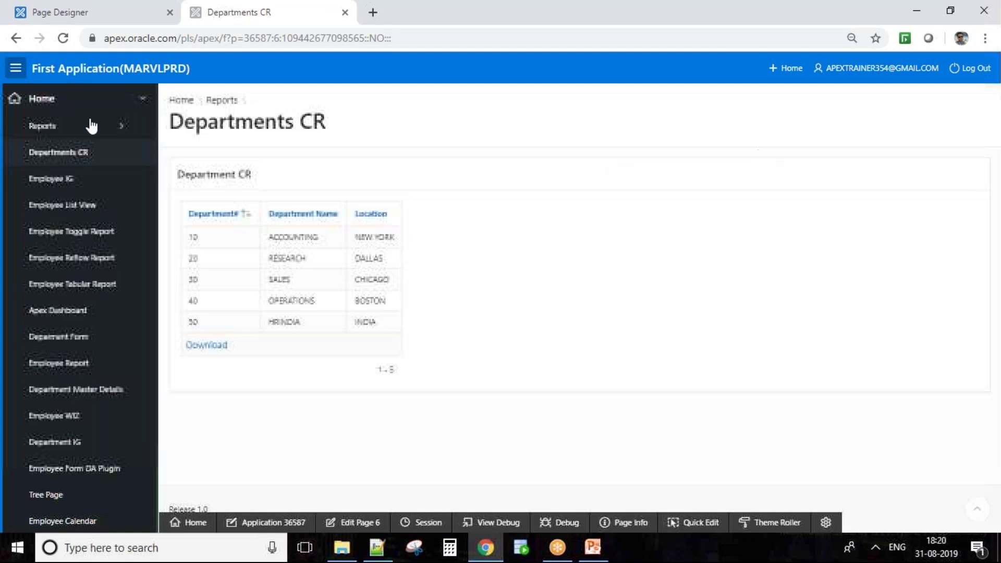
{"action": "left_click", "coordinate": [355, 522]}
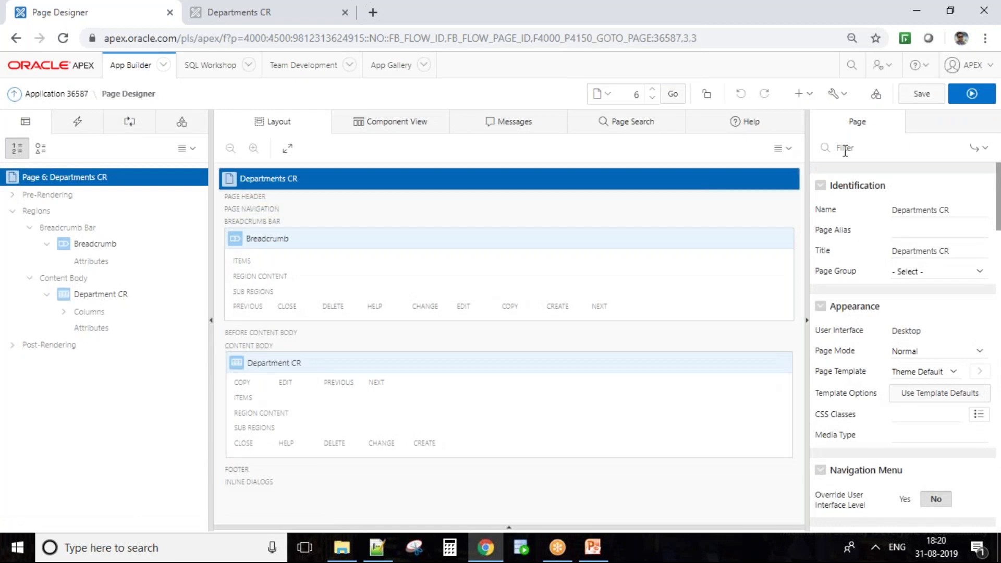
Compare the running Departments CR report with Page Designer, then expand the Regions branch
{"action": "left_click", "coordinate": [271, 11]}
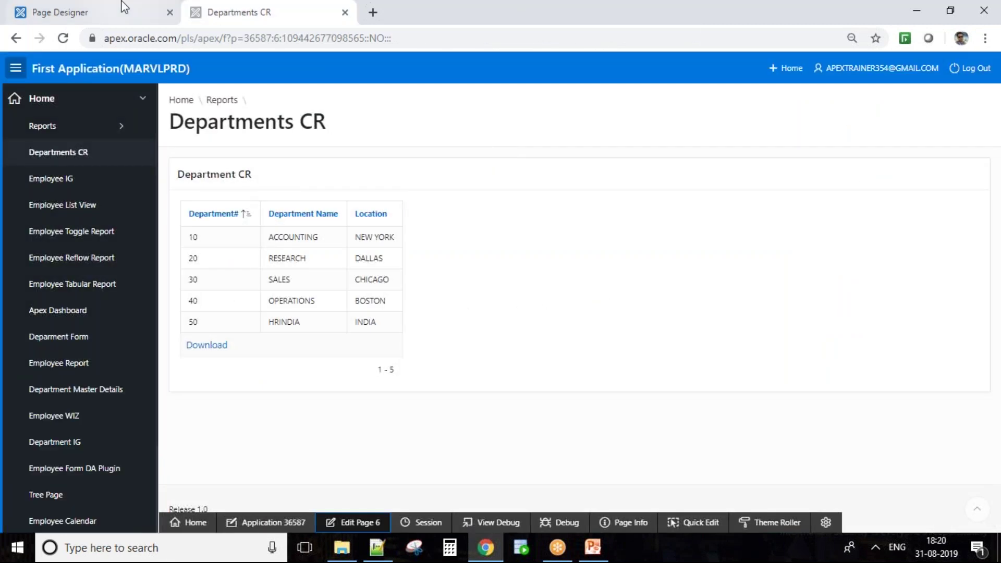
{"action": "left_click", "coordinate": [129, 9]}
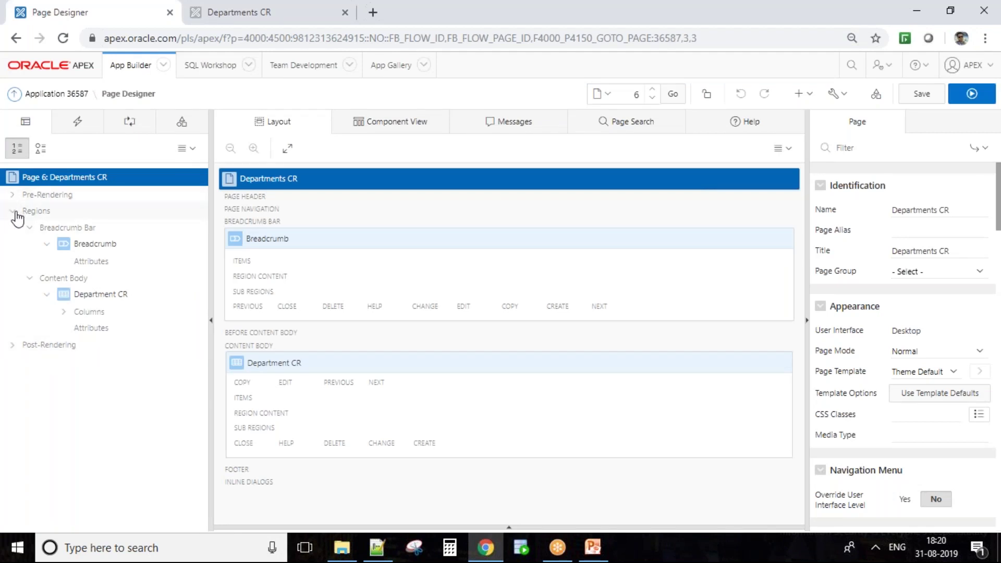
{"action": "left_click", "coordinate": [12, 211]}
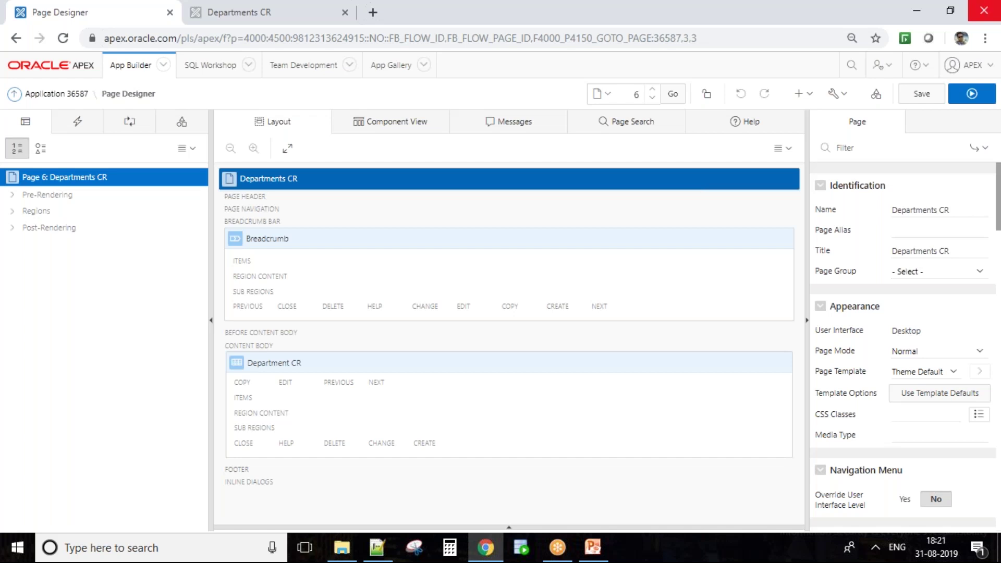
{"action": "left_click", "coordinate": [301, 7]}
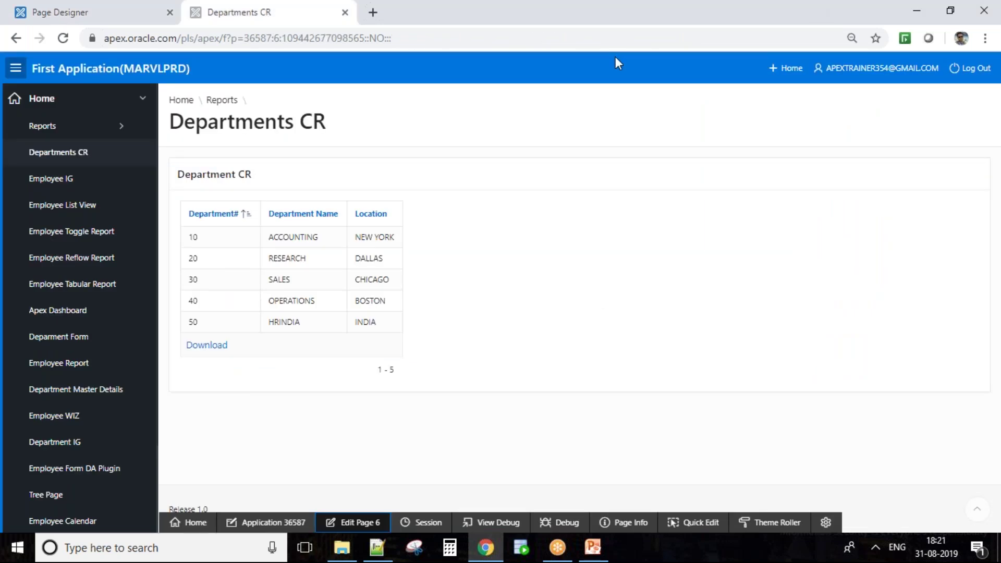
{"action": "left_click", "coordinate": [872, 556]}
{"action": "left_click", "coordinate": [872, 557]}
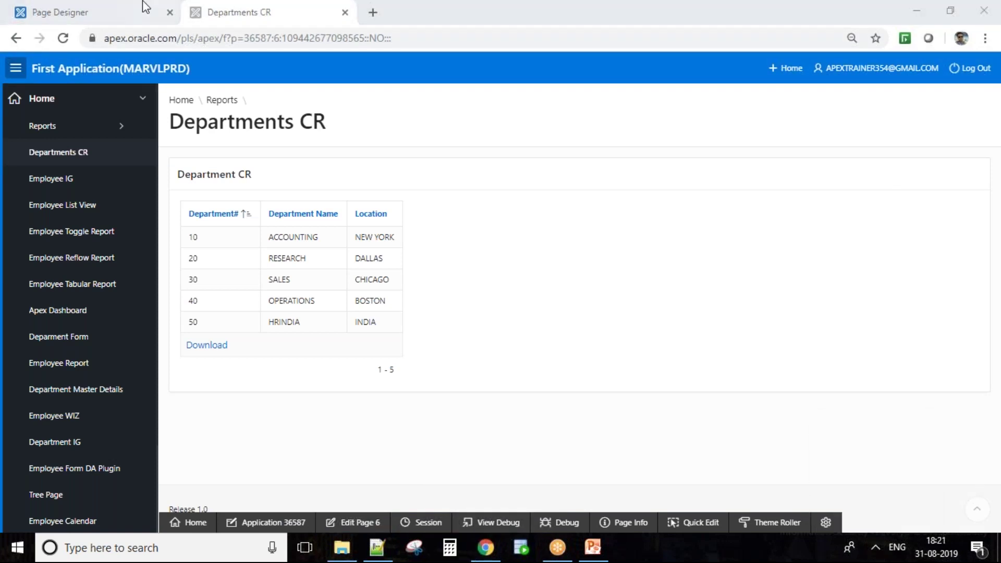
{"action": "left_click", "coordinate": [145, 7]}
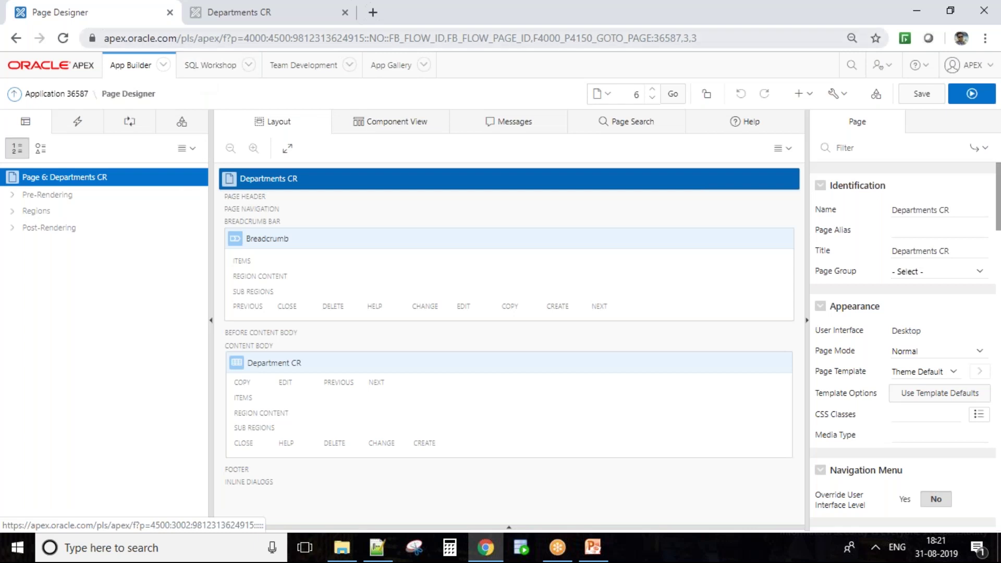
{"action": "left_click", "coordinate": [13, 211]}
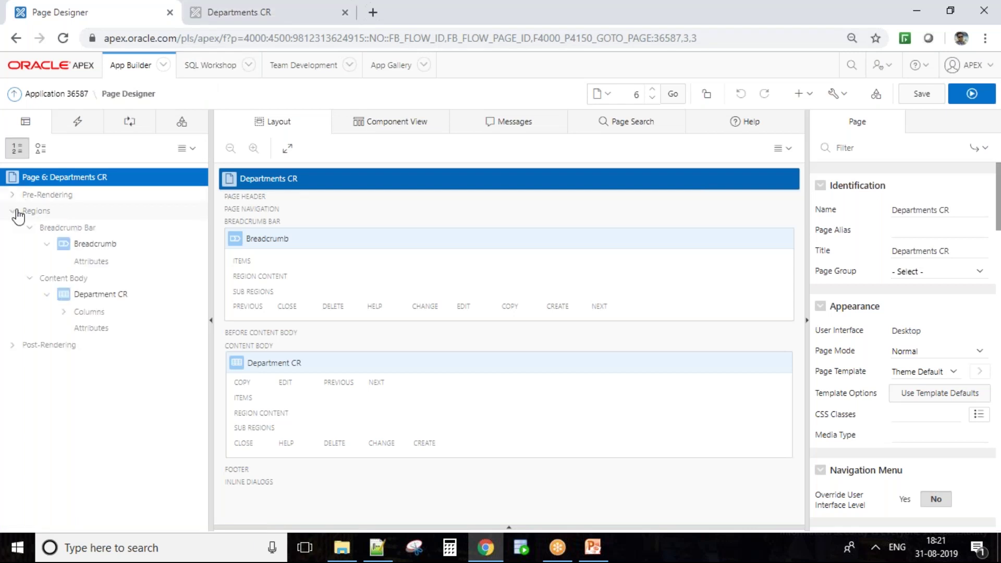
{"action": "left_click", "coordinate": [132, 293]}
Review the Department CR region's 'select * from dept' query in the SQL editor, closing without changes
{"action": "left_click", "coordinate": [707, 362]}
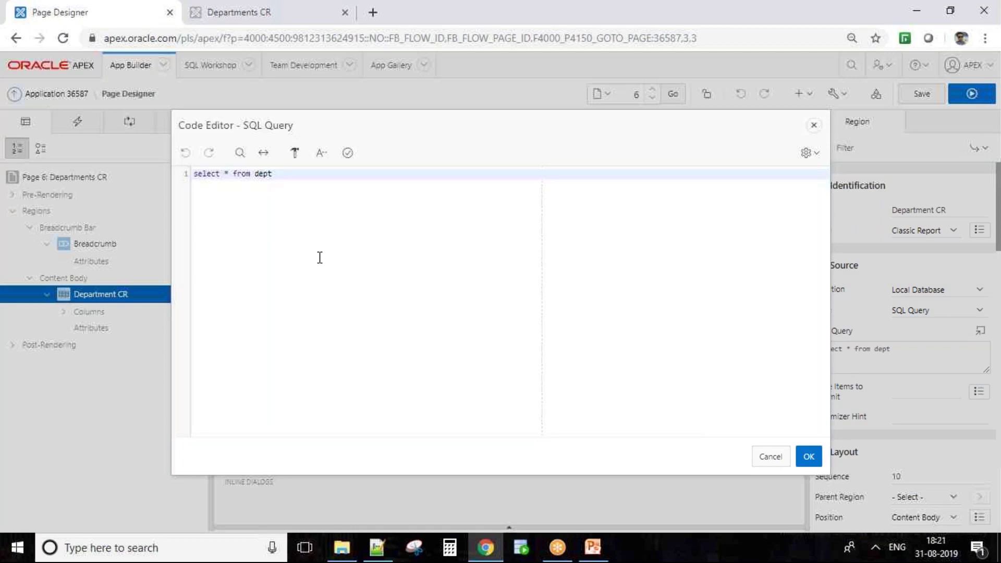
{"action": "left_click_drag", "start_coordinate": [295, 176], "coordinate": [193, 177]}
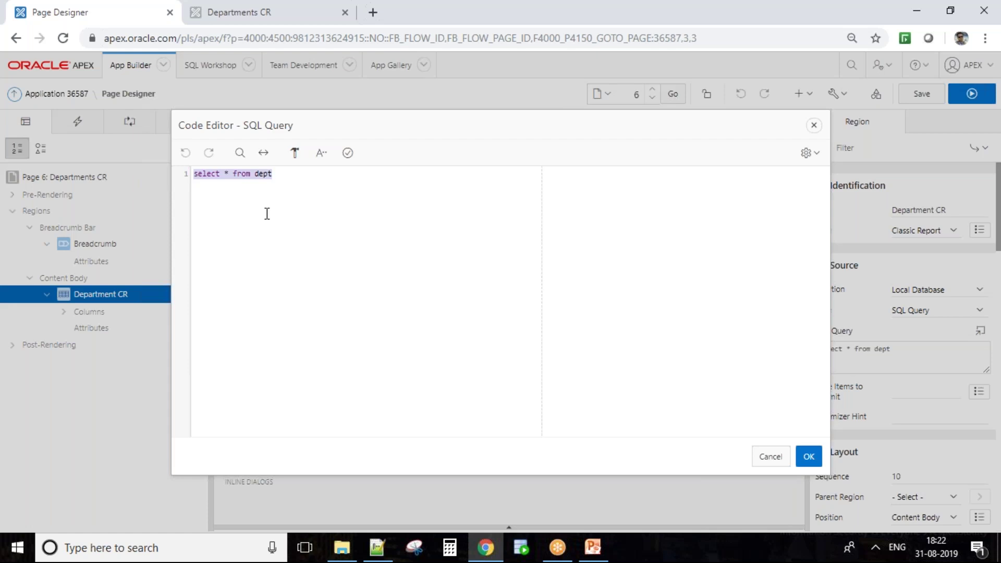
{"action": "left_click", "coordinate": [258, 179]}
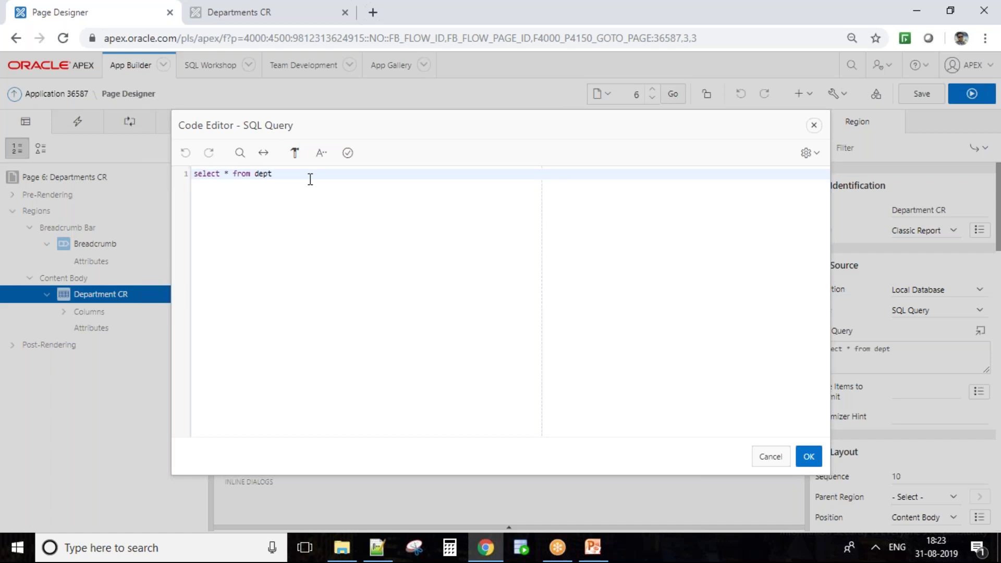
{"action": "left_click", "coordinate": [765, 462]}
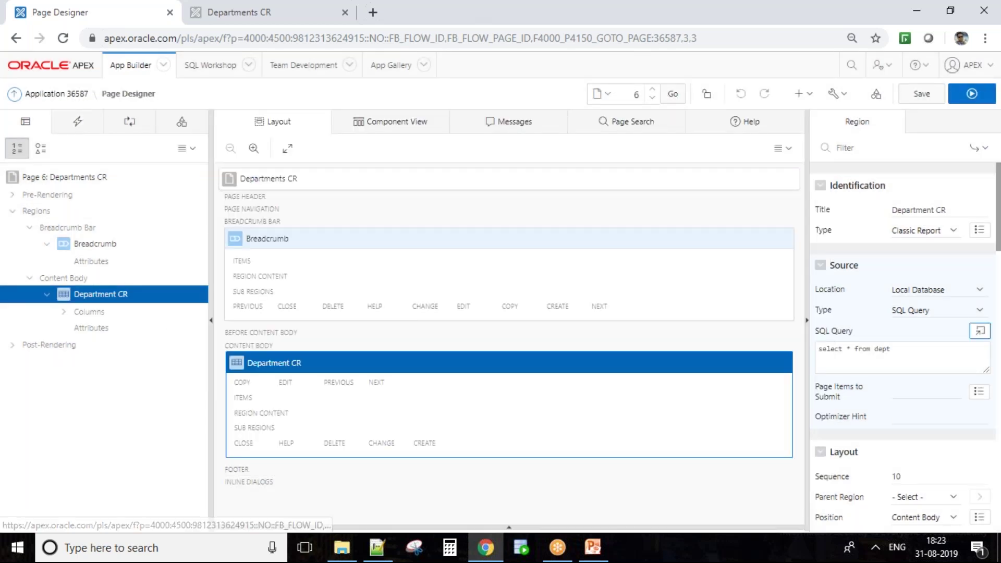
Browse the page's Dynamic Actions events, then switch to the Processing tree
{"action": "left_click", "coordinate": [67, 129]}
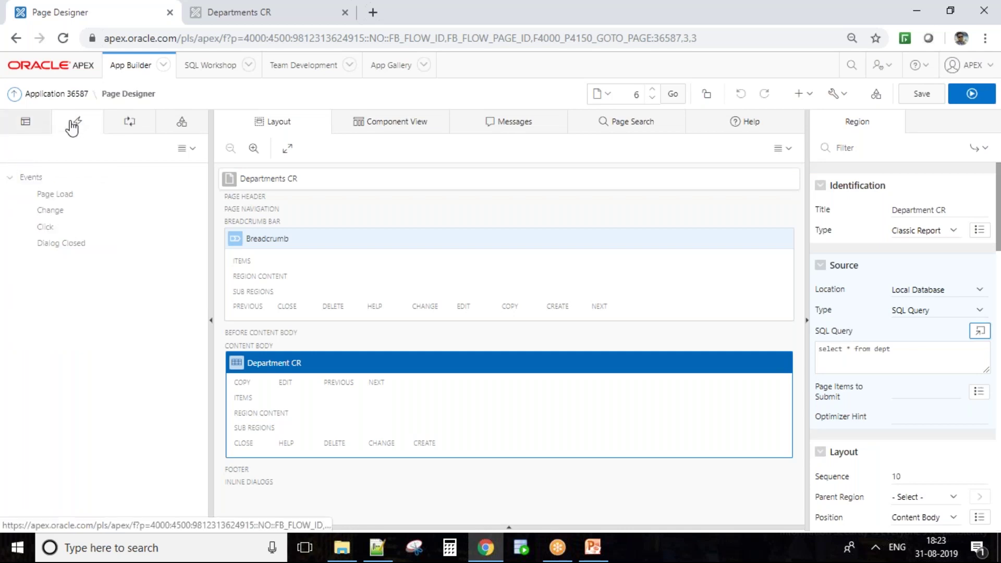
{"action": "left_click", "coordinate": [34, 127]}
{"action": "left_click", "coordinate": [74, 130]}
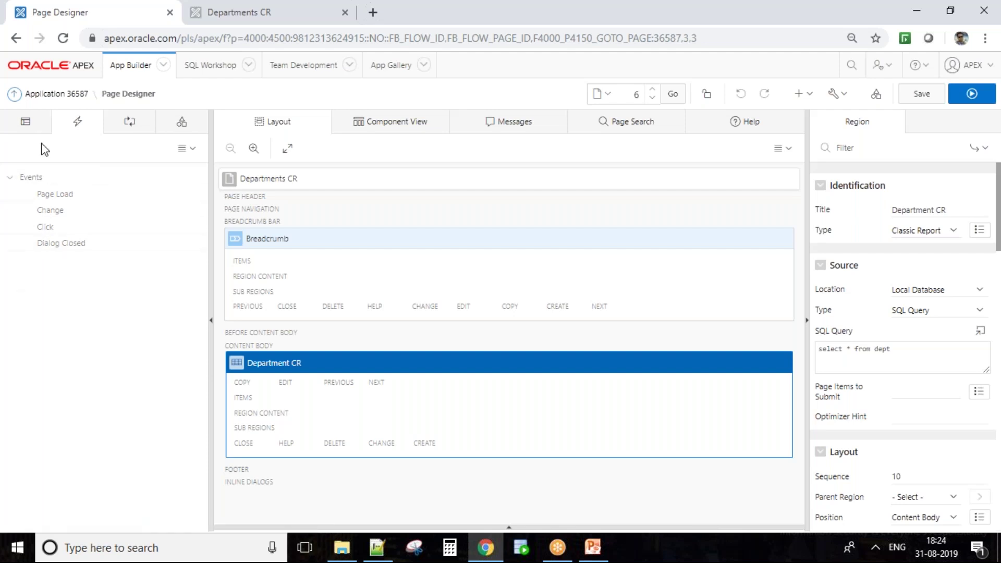
{"action": "left_click", "coordinate": [32, 129]}
{"action": "left_click", "coordinate": [73, 124]}
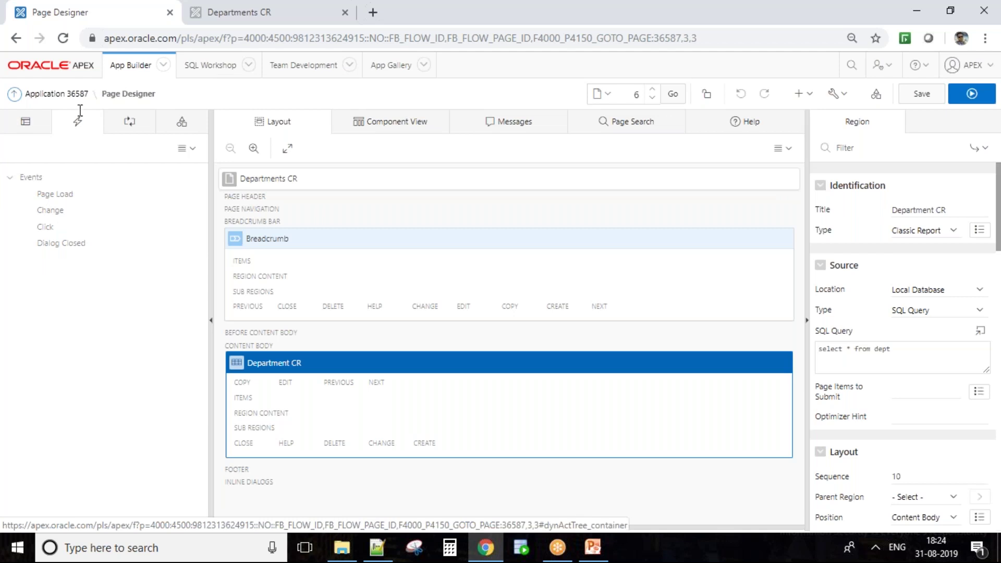
{"action": "left_click", "coordinate": [112, 127]}
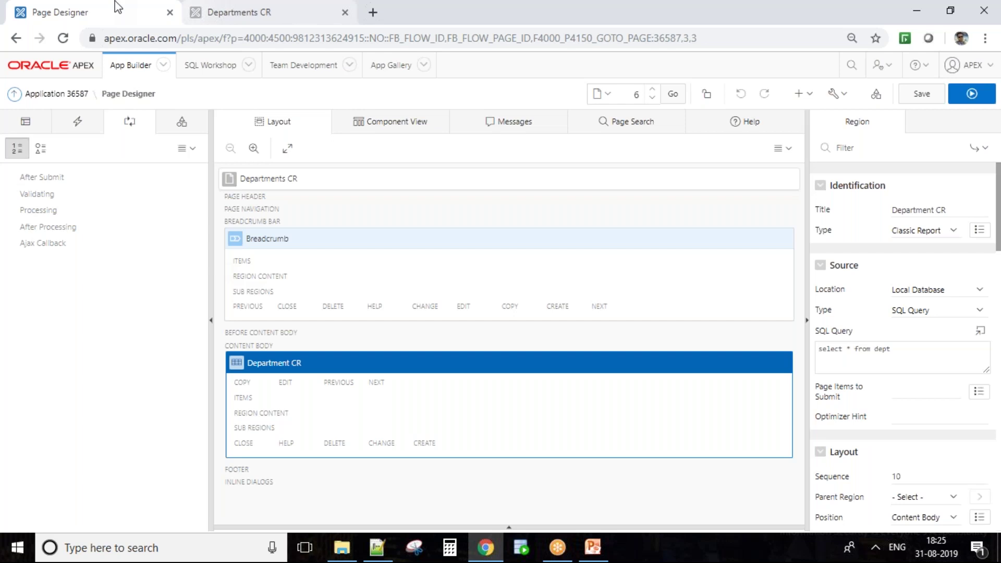
Step through the Processing, Validating and After Submit processing points
{"action": "left_click", "coordinate": [56, 211]}
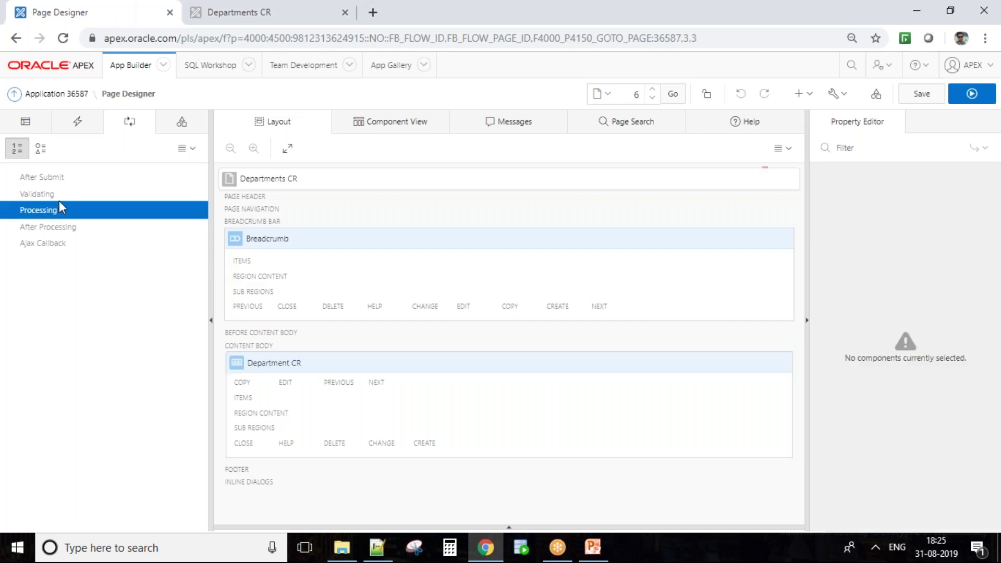
{"action": "left_click", "coordinate": [56, 195]}
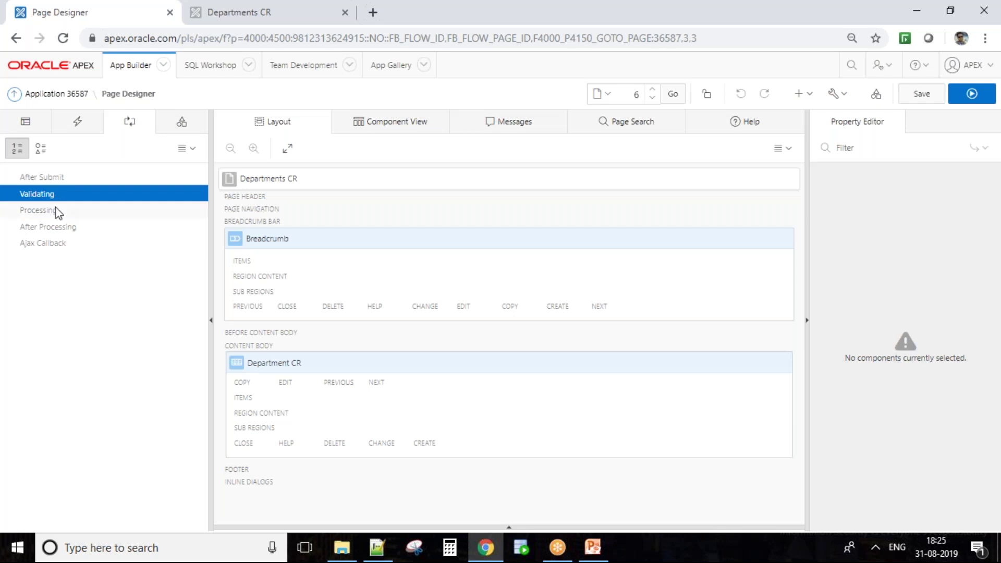
{"action": "left_click", "coordinate": [55, 208]}
{"action": "left_click", "coordinate": [61, 195]}
{"action": "left_click", "coordinate": [71, 178]}
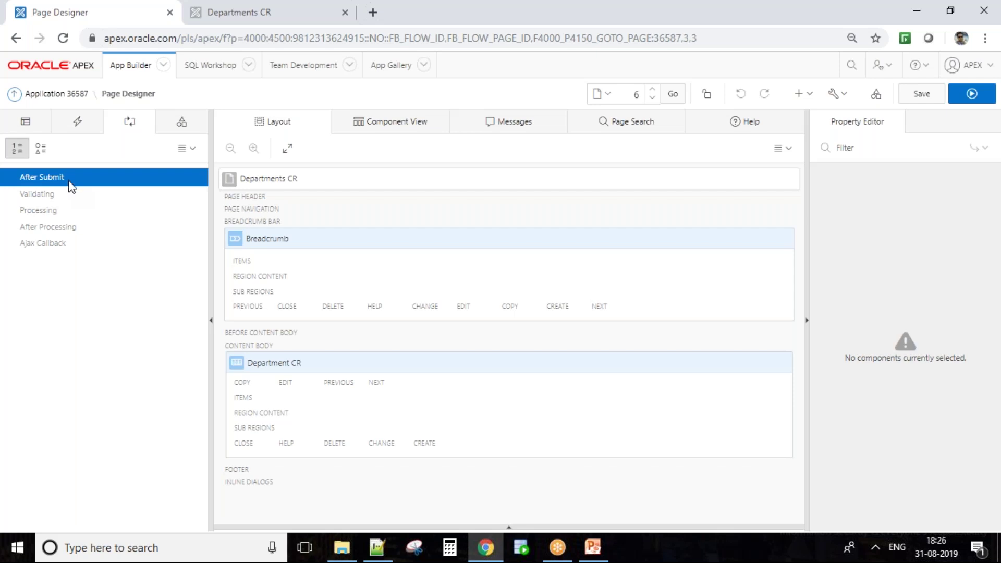
Inspect After Submit's create options without choosing, then list the page's shared components
{"action": "right_click", "coordinate": [69, 183]}
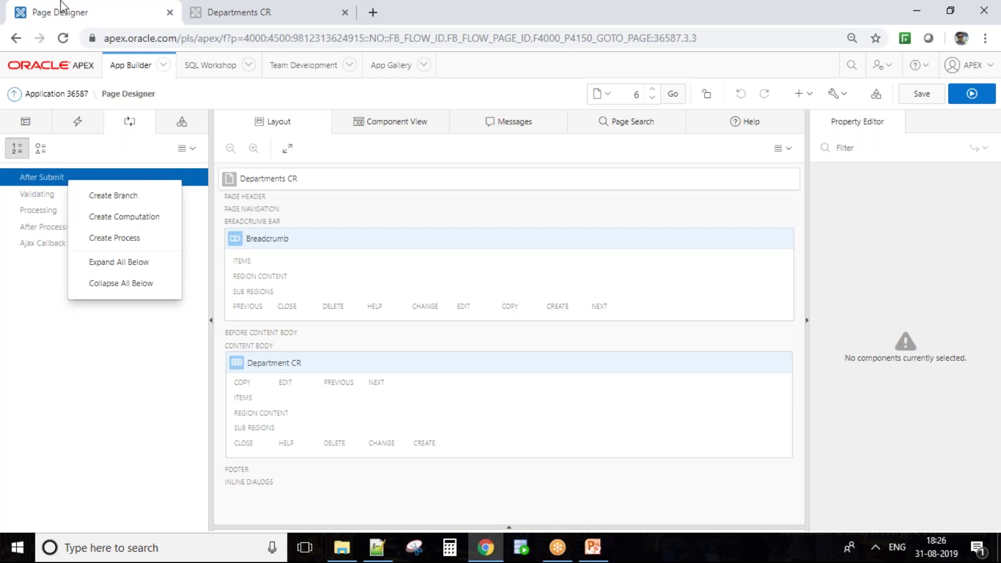
{"action": "left_click", "coordinate": [45, 211]}
{"action": "left_click", "coordinate": [45, 211]}
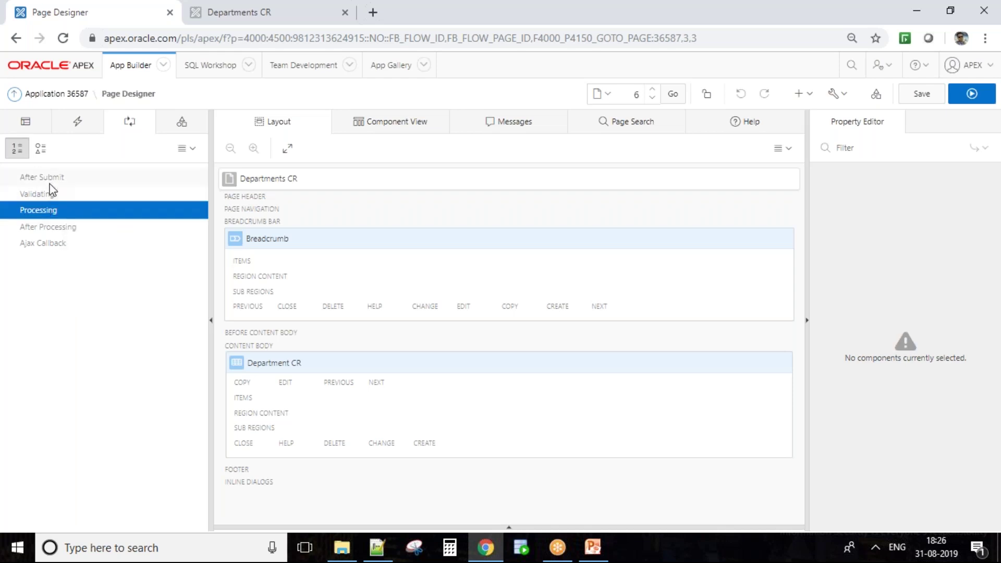
{"action": "left_click", "coordinate": [99, 230]}
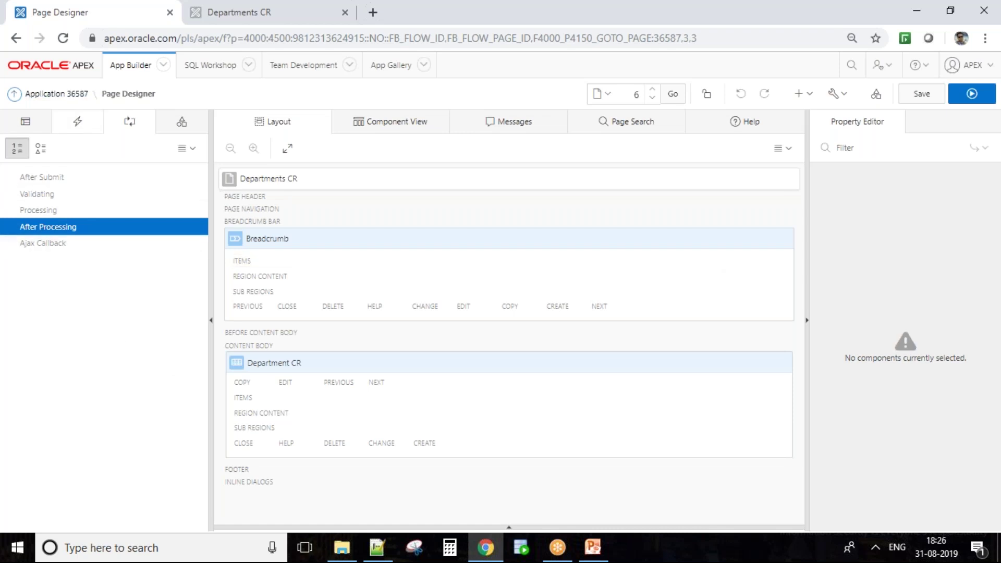
{"action": "left_click", "coordinate": [182, 123]}
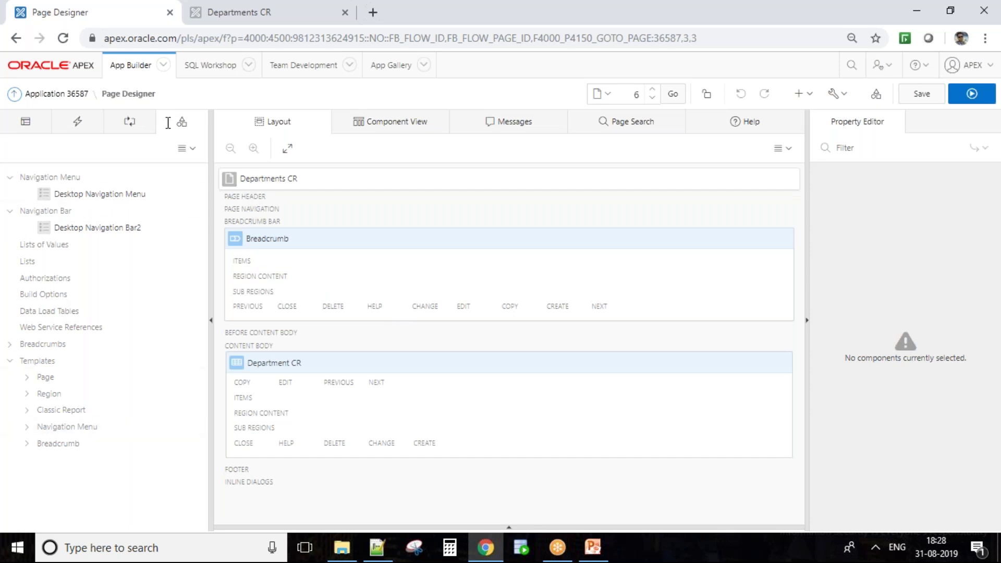
Select Lists of Values in Shared Components, then switch the centre pane to Component View
{"action": "left_click", "coordinate": [89, 250]}
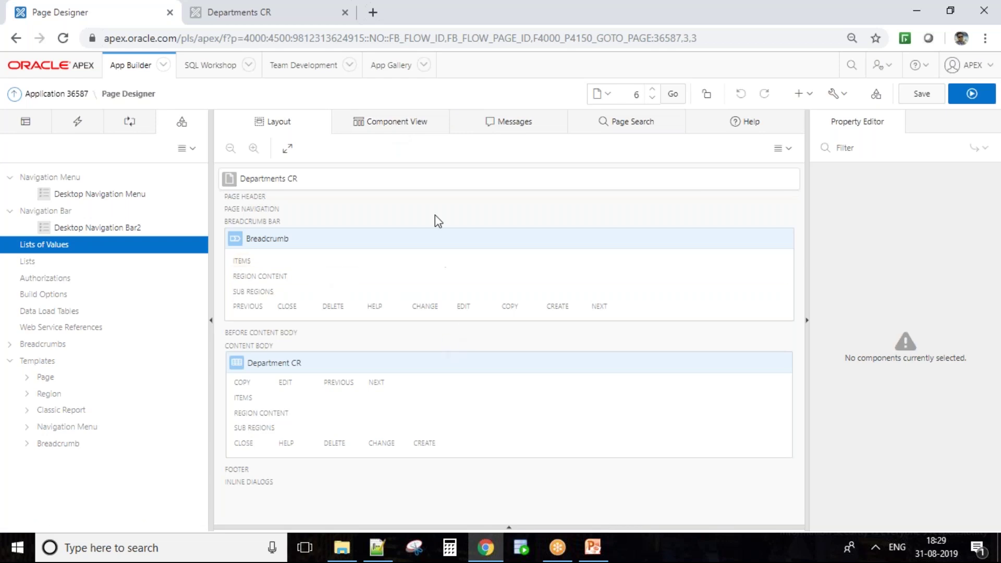
{"action": "left_click", "coordinate": [424, 130]}
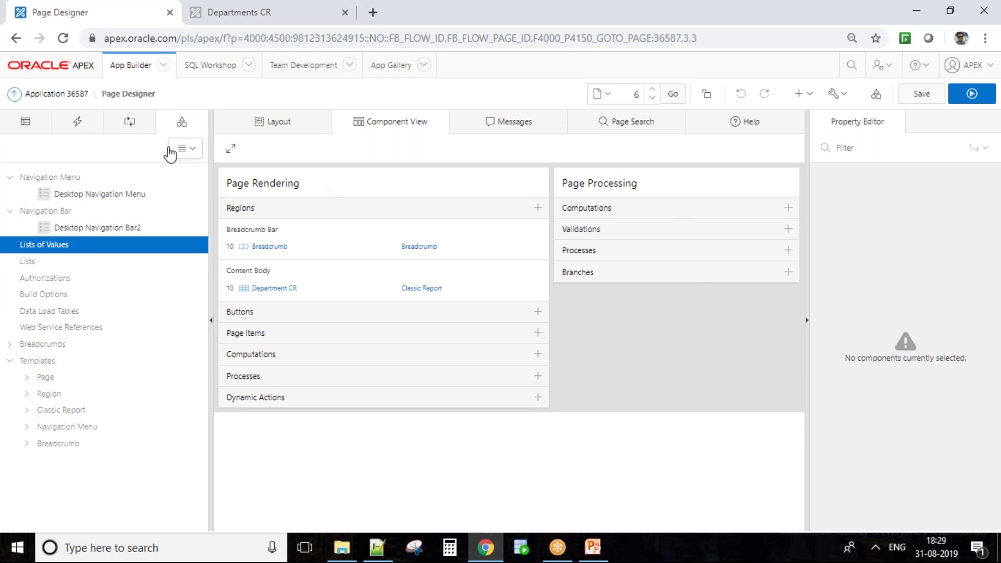
Show page 6's Rendering tree and the empty Messages pane
{"action": "left_click", "coordinate": [40, 116]}
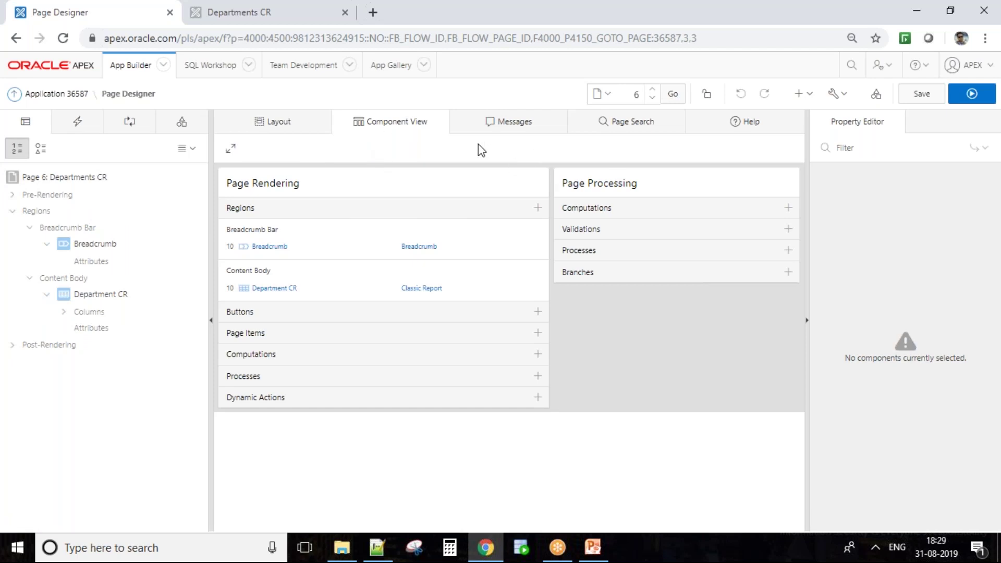
{"action": "left_click", "coordinate": [527, 126]}
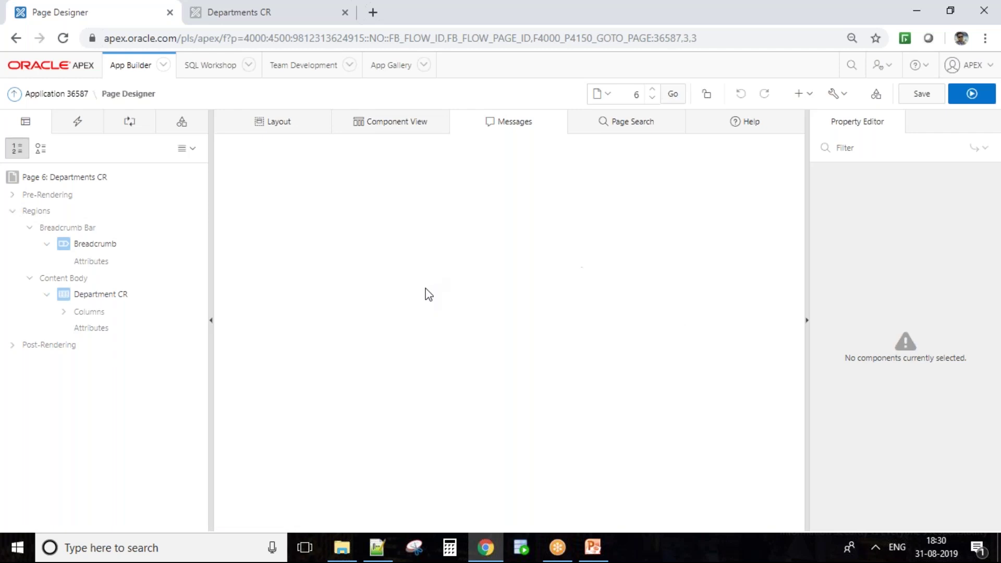
Try Page Search and the application quick search, then show the general Page Designer Help
{"action": "left_click", "coordinate": [655, 130]}
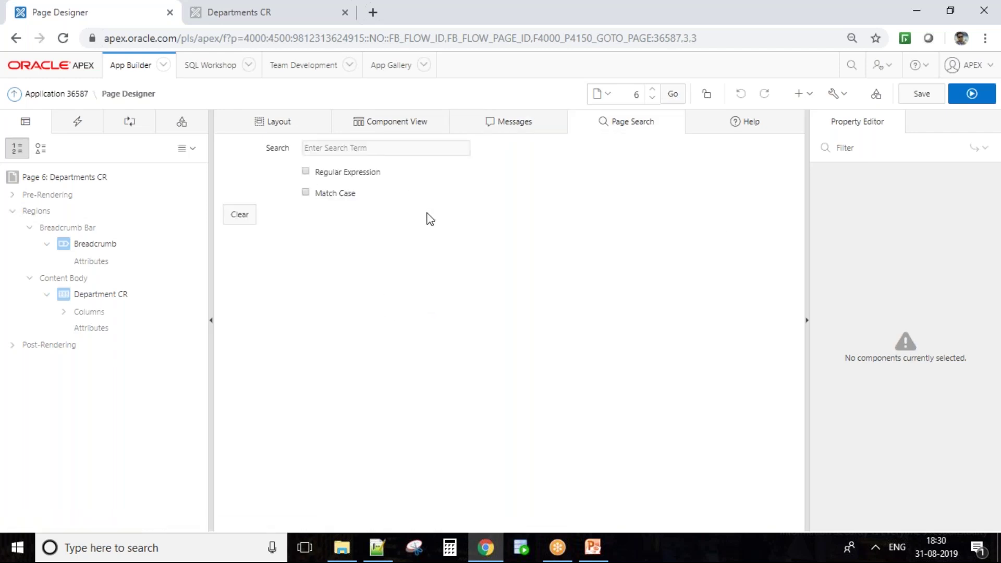
{"action": "left_click", "coordinate": [387, 151]}
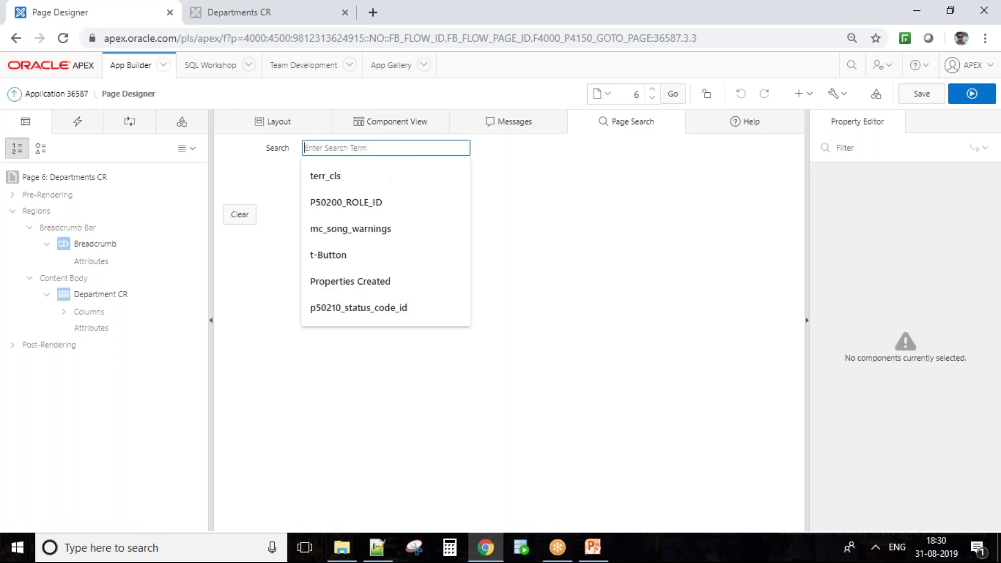
{"action": "left_click", "coordinate": [724, 322]}
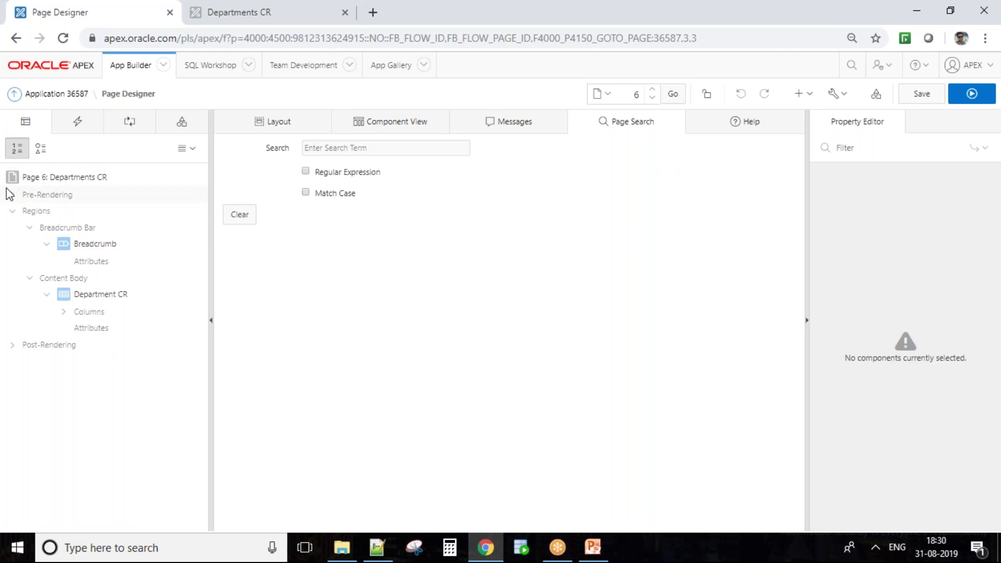
{"action": "left_click", "coordinate": [852, 66]}
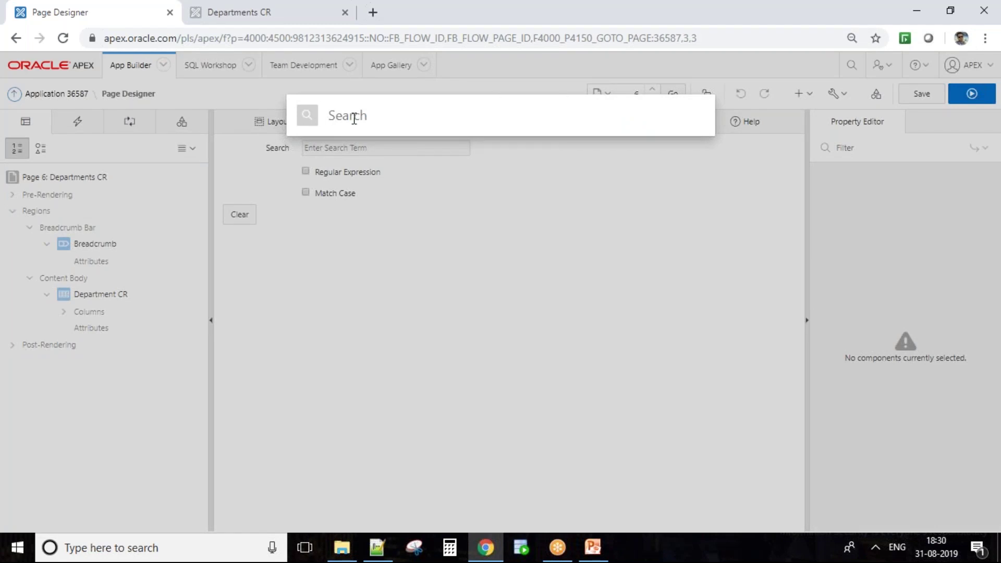
{"action": "left_click", "coordinate": [568, 257]}
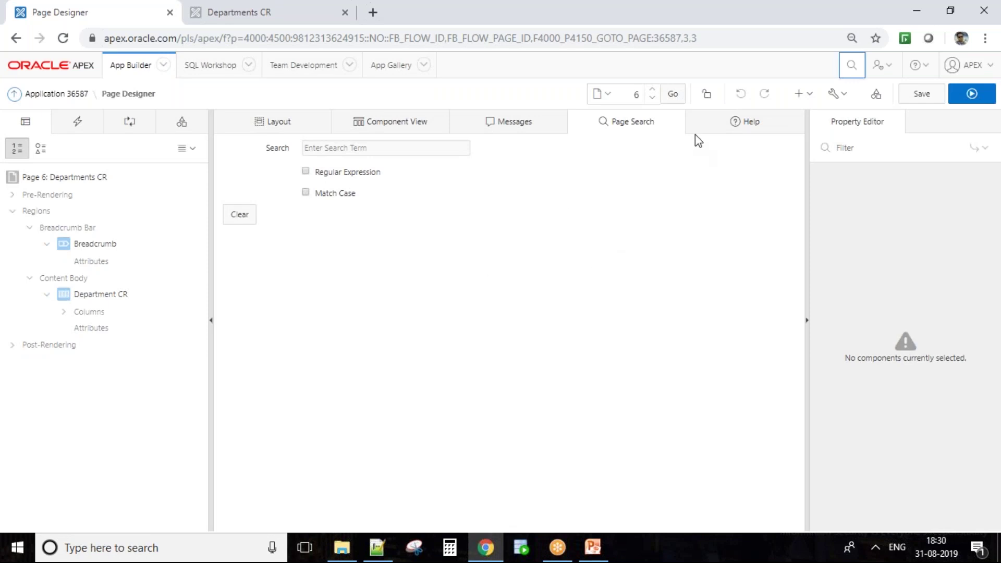
{"action": "left_click", "coordinate": [746, 121]}
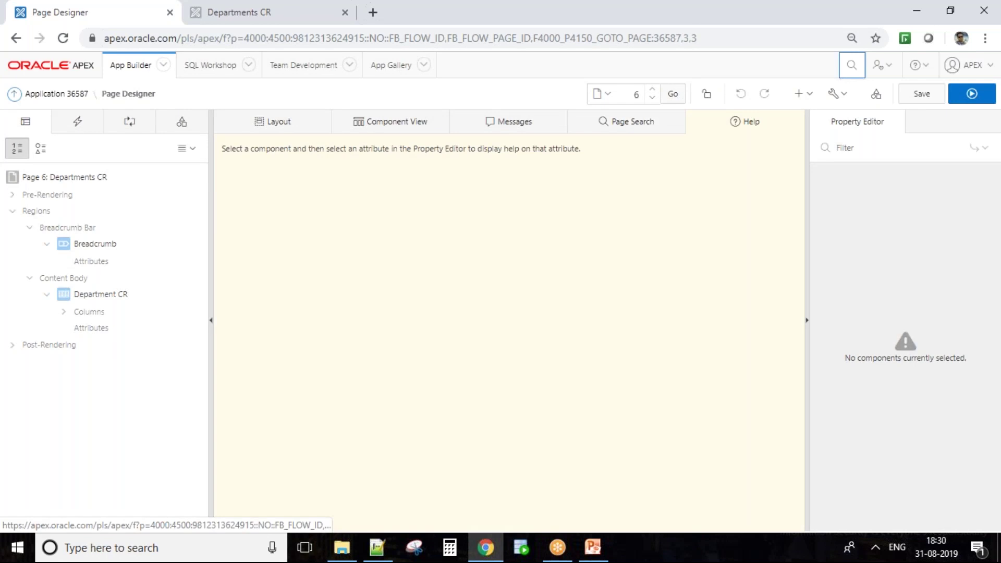
Show the Department CR region's SQL Query help and highlight its example emp query
{"action": "left_click", "coordinate": [148, 300]}
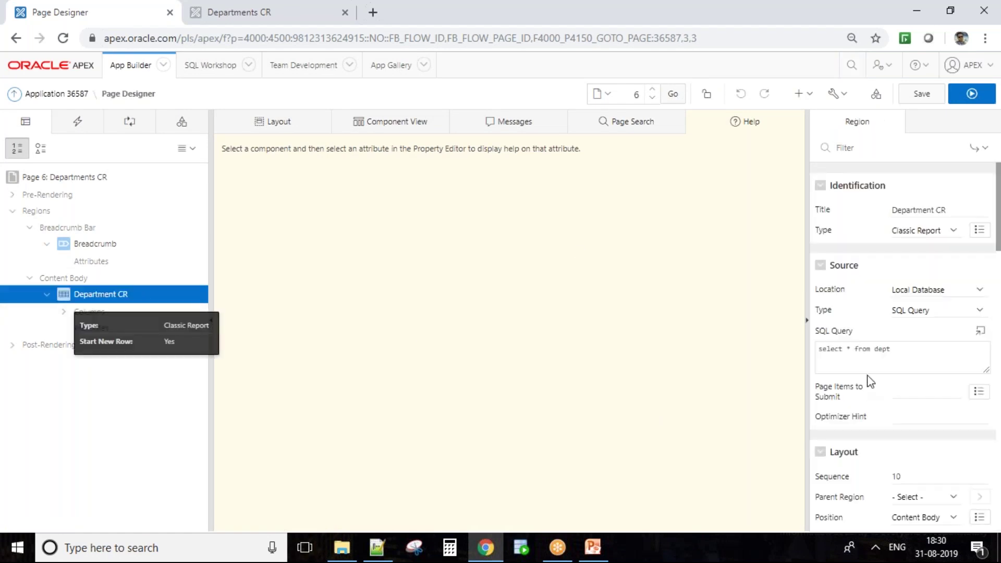
{"action": "left_click", "coordinate": [863, 357]}
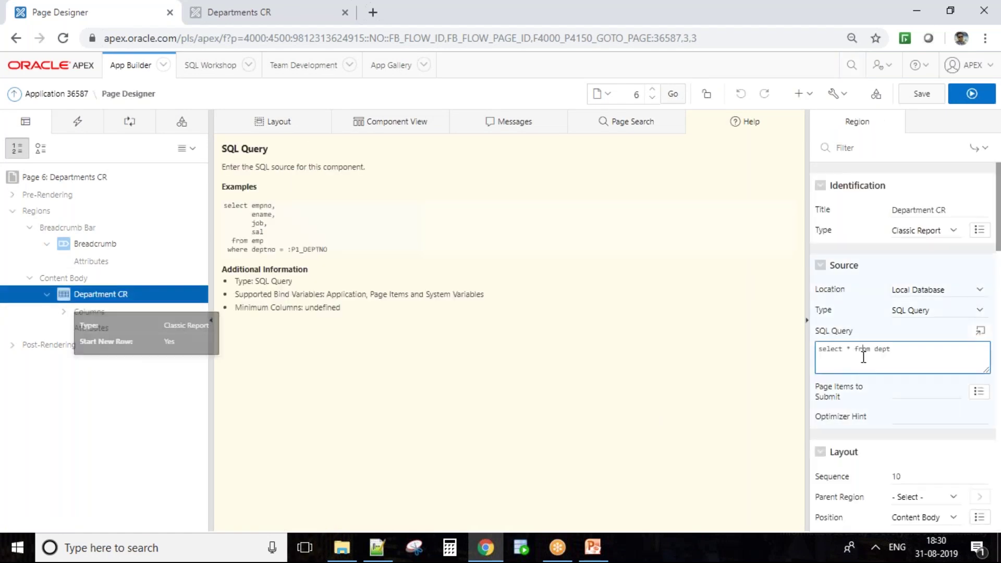
{"action": "key", "text": "ctrl+a"}
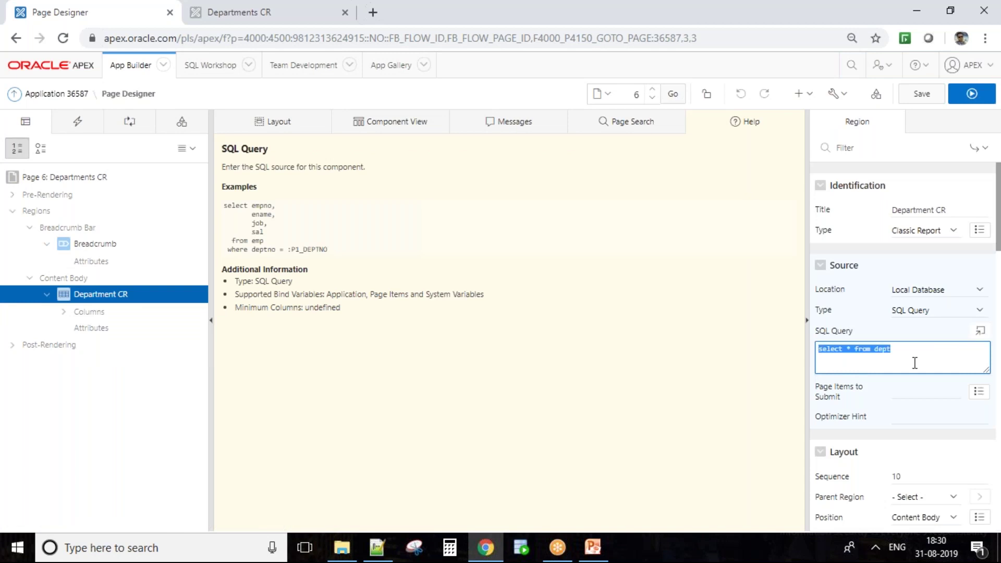
{"action": "left_click", "coordinate": [922, 356]}
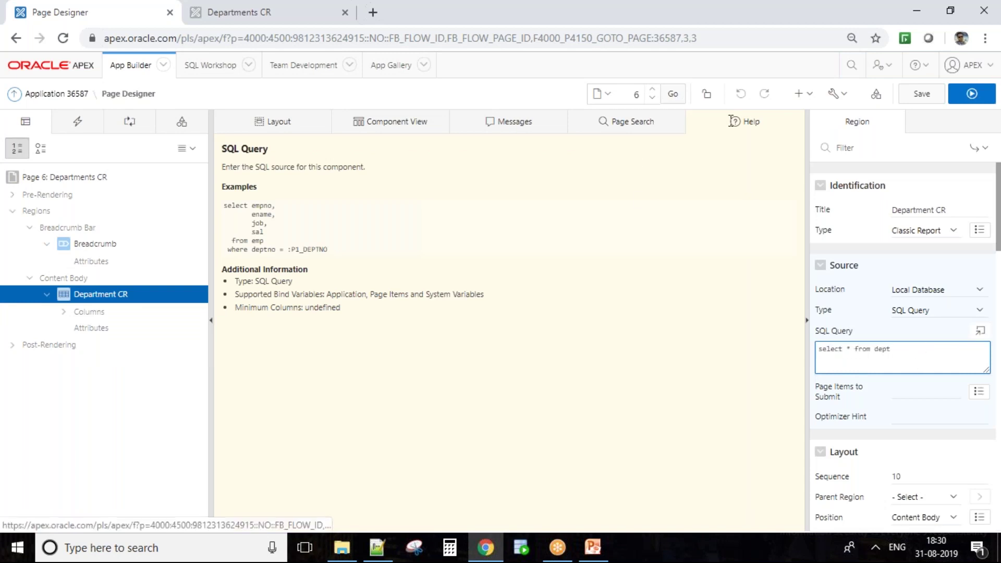
{"action": "left_click_drag", "start_coordinate": [510, 299], "coordinate": [292, 205]}
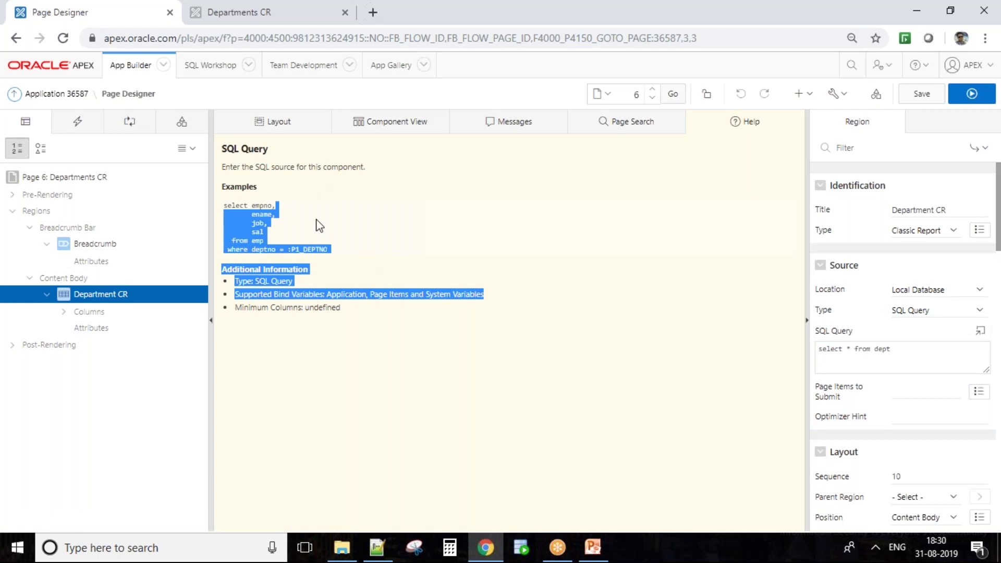
{"action": "left_click", "coordinate": [582, 286]}
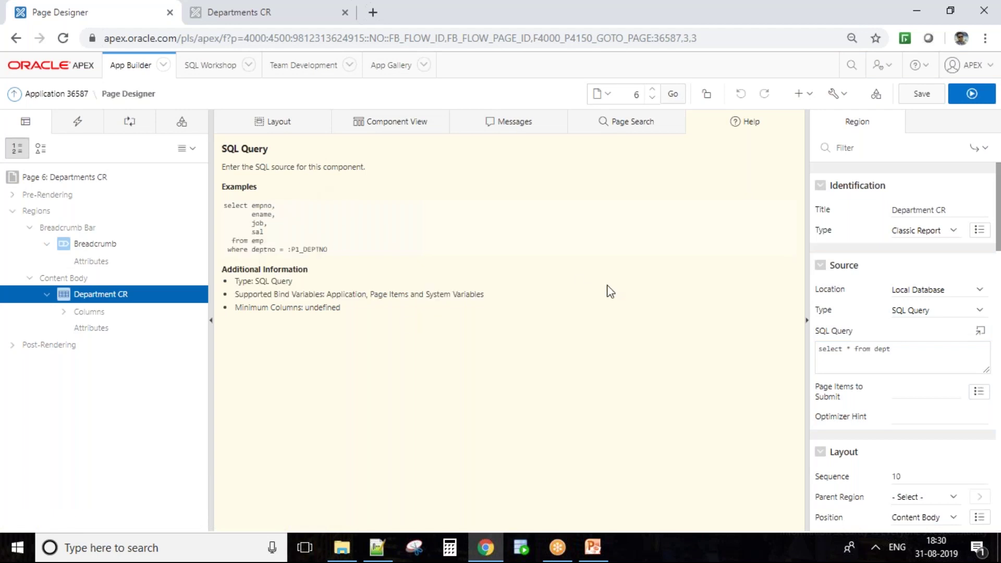
{"action": "left_click_drag", "start_coordinate": [330, 254], "coordinate": [224, 210]}
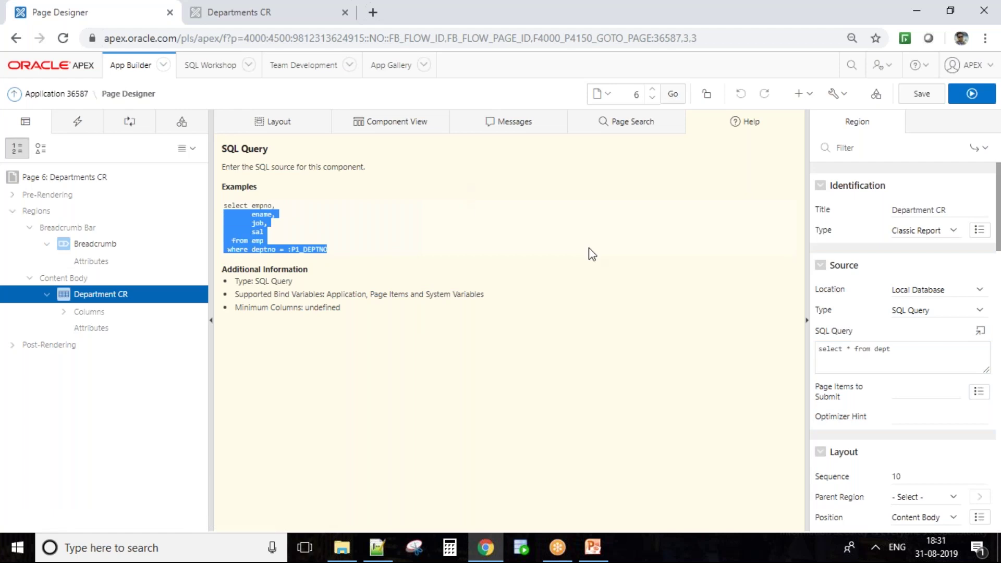
{"action": "left_click", "coordinate": [504, 395]}
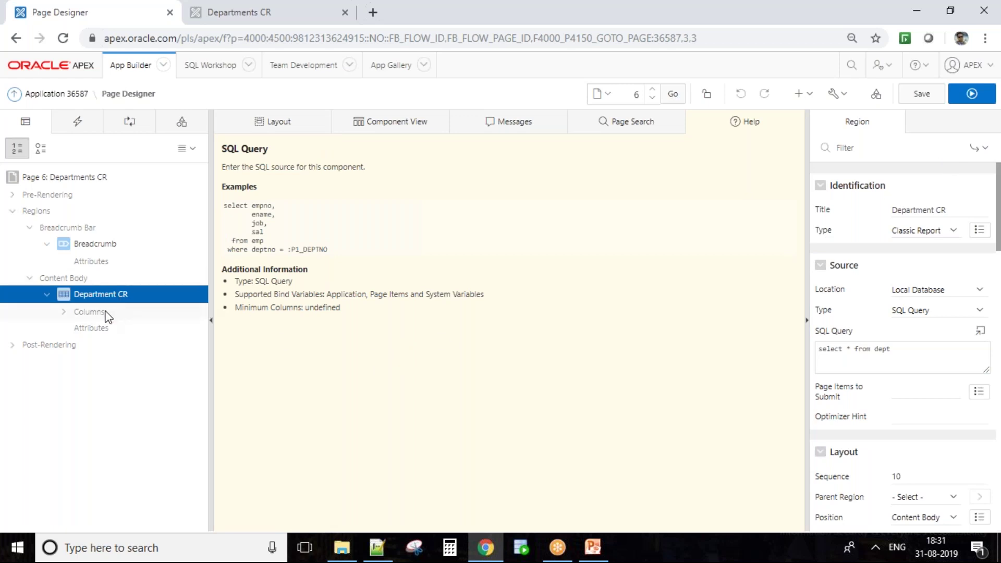
{"action": "left_click", "coordinate": [102, 328]}
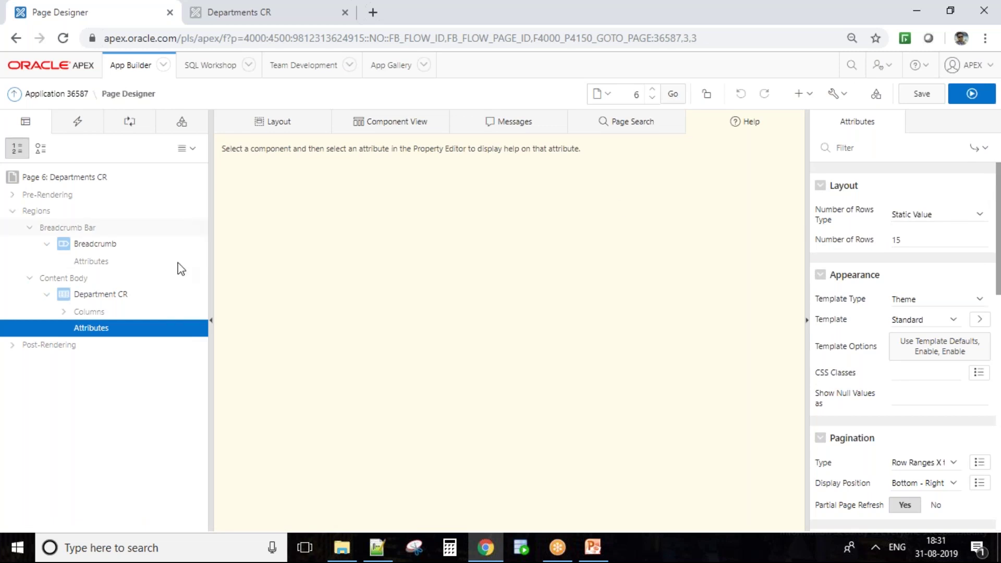
{"action": "left_click", "coordinate": [109, 297]}
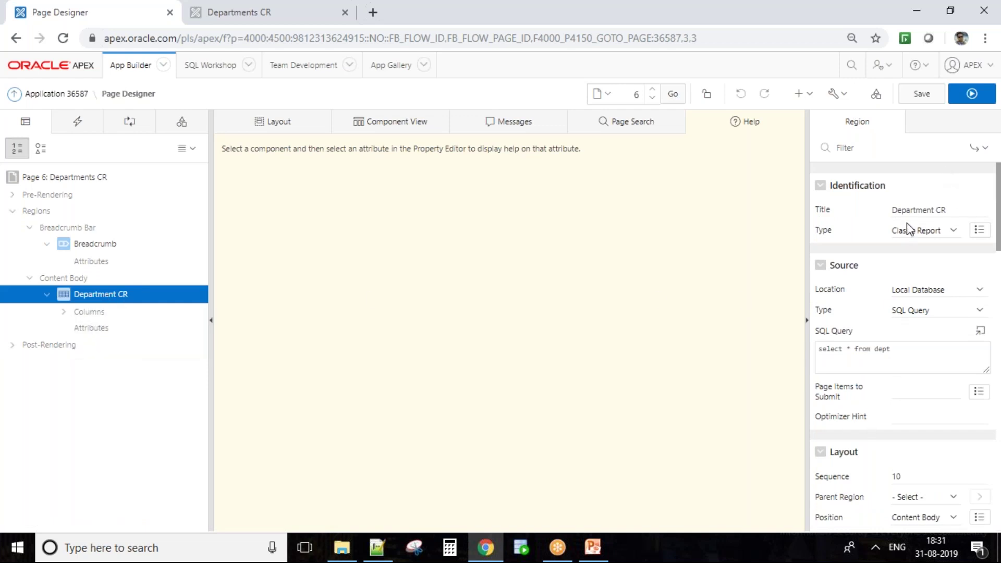
{"action": "left_click", "coordinate": [926, 207]}
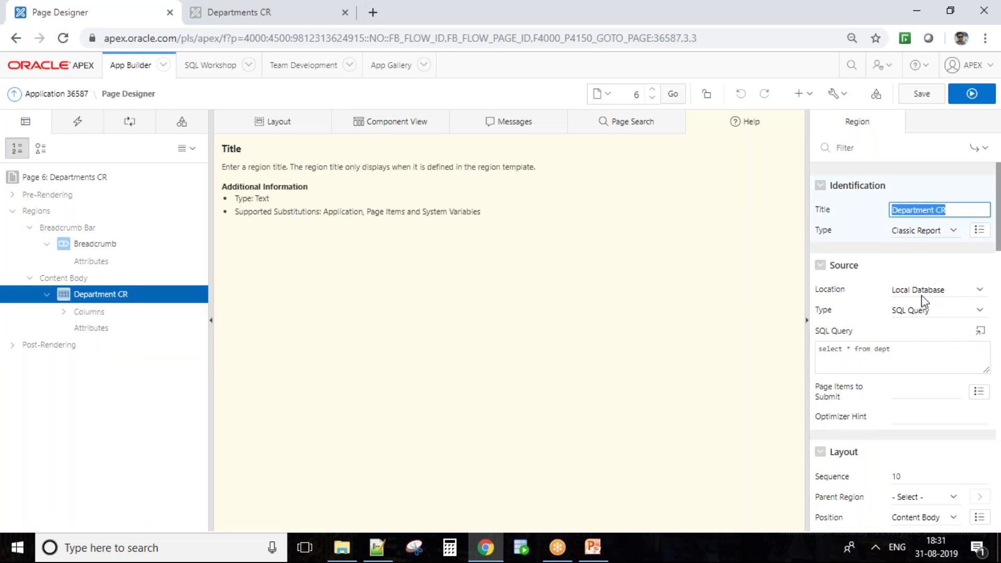
{"action": "left_click_drag", "start_coordinate": [937, 353], "coordinate": [822, 353]}
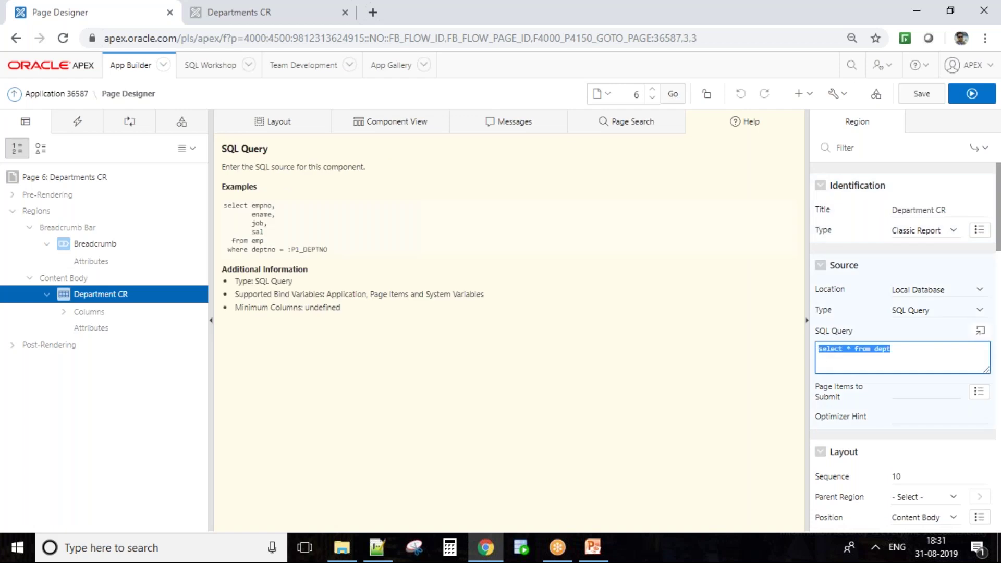
{"action": "scroll", "coordinate": [907, 389], "scroll_direction": "down", "scroll_amount": 9}
{"action": "scroll", "coordinate": [910, 386], "scroll_direction": "down", "scroll_amount": 10}
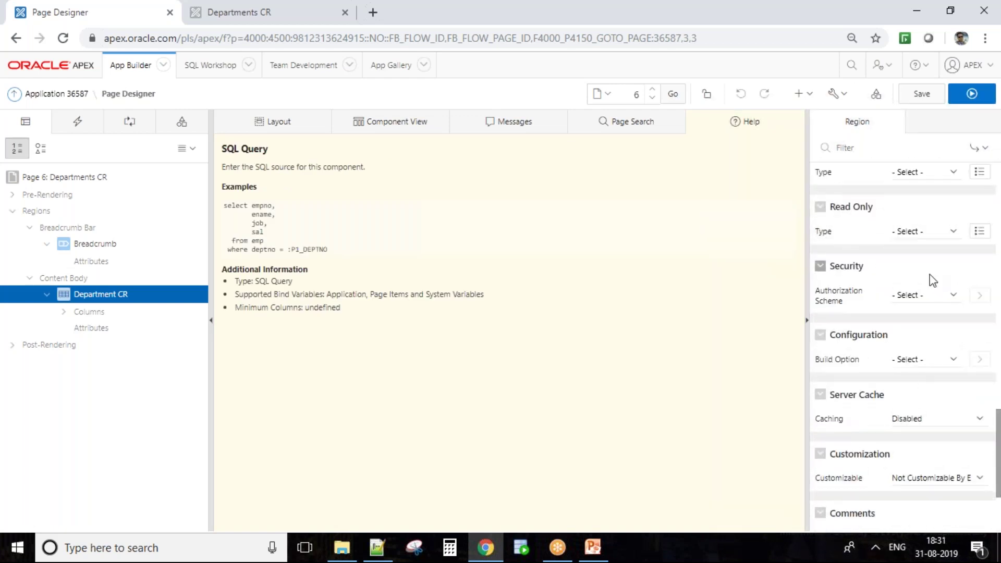
{"action": "scroll", "coordinate": [821, 408], "scroll_direction": "down", "scroll_amount": 3}
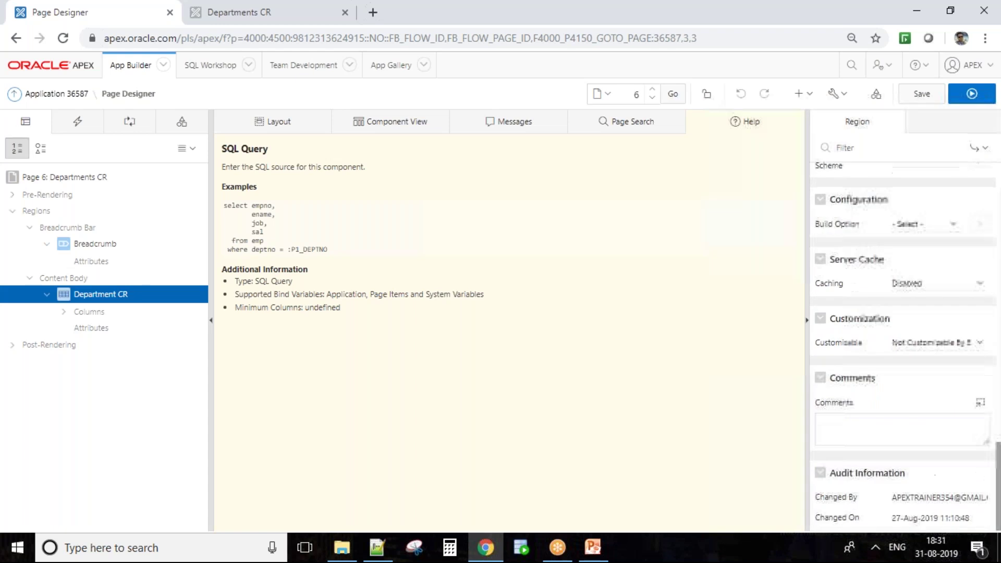
{"action": "scroll", "coordinate": [821, 408], "scroll_direction": "up", "scroll_amount": 7}
{"action": "scroll", "coordinate": [845, 455], "scroll_direction": "up", "scroll_amount": 10}
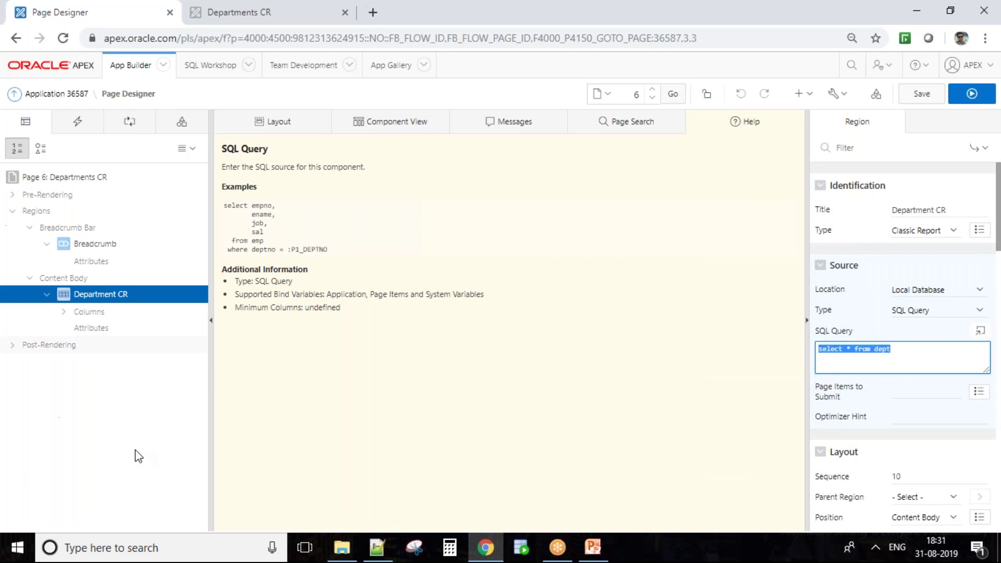
{"action": "left_click", "coordinate": [298, 128]}
Return to page 6's Layout view and select the page number field
{"action": "left_click", "coordinate": [299, 129]}
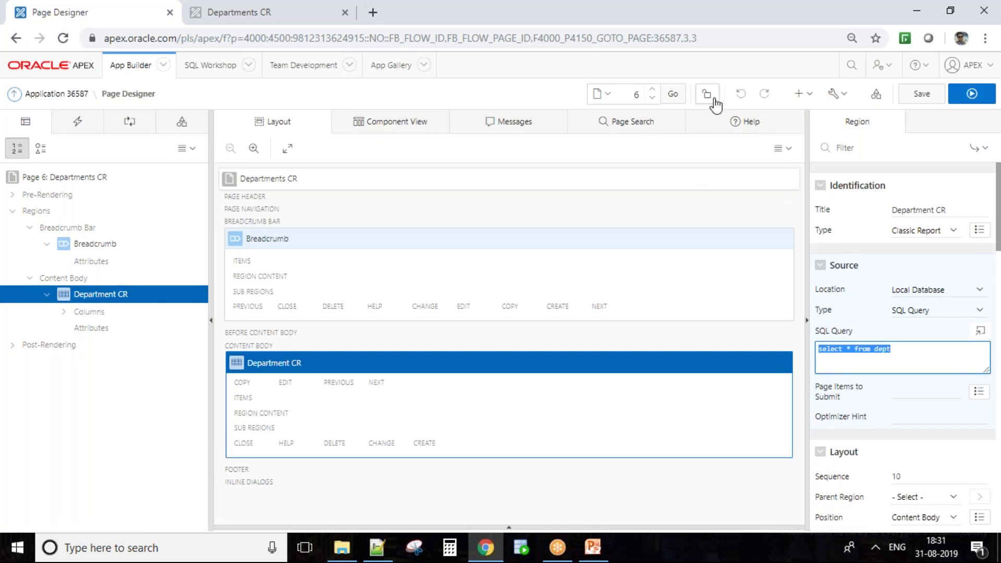
{"action": "double_click", "coordinate": [633, 95]}
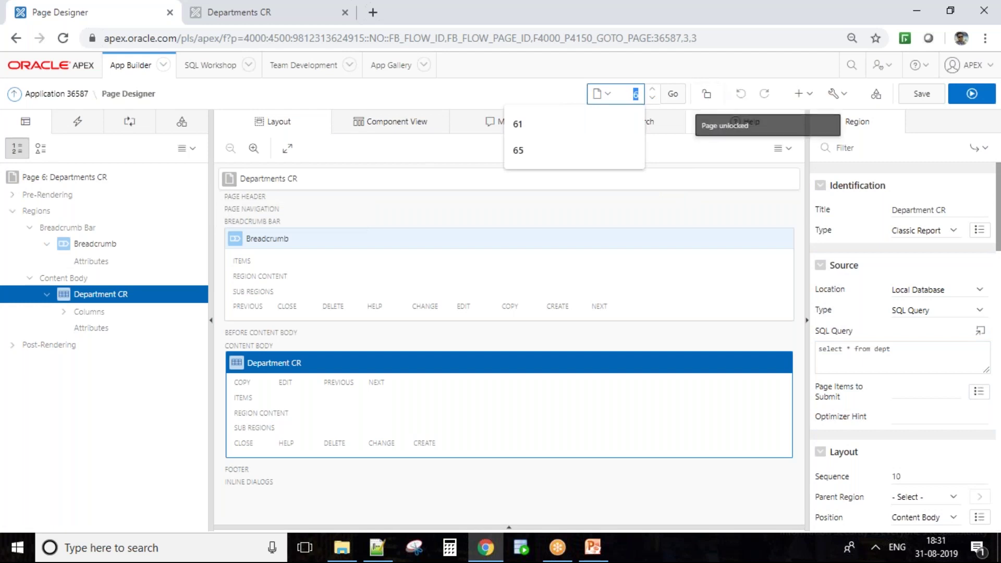
Lock Page 6 (Departments CR) for exclusive editing, reload it, then unlock it again
{"action": "left_click", "coordinate": [709, 94]}
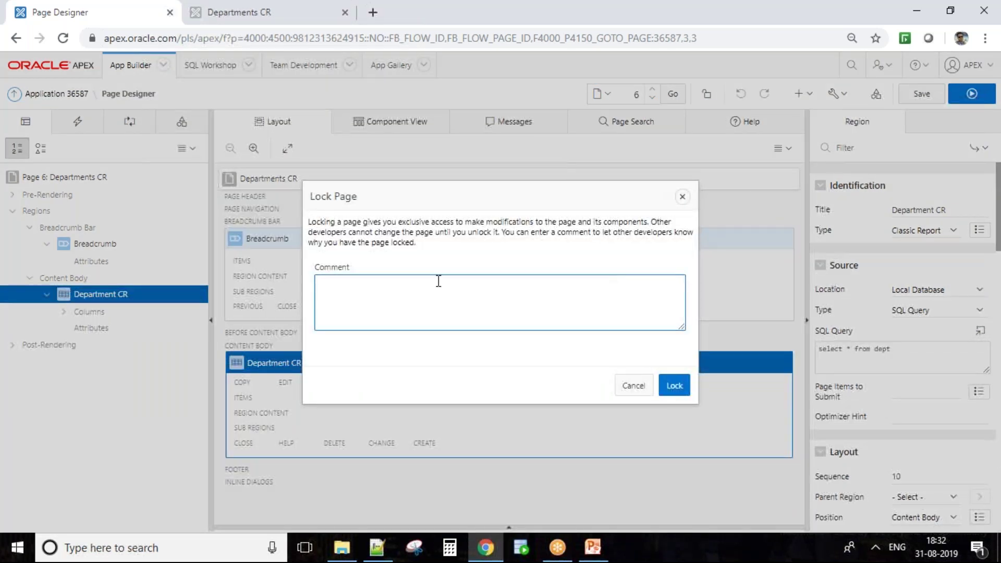
{"action": "left_click", "coordinate": [668, 385]}
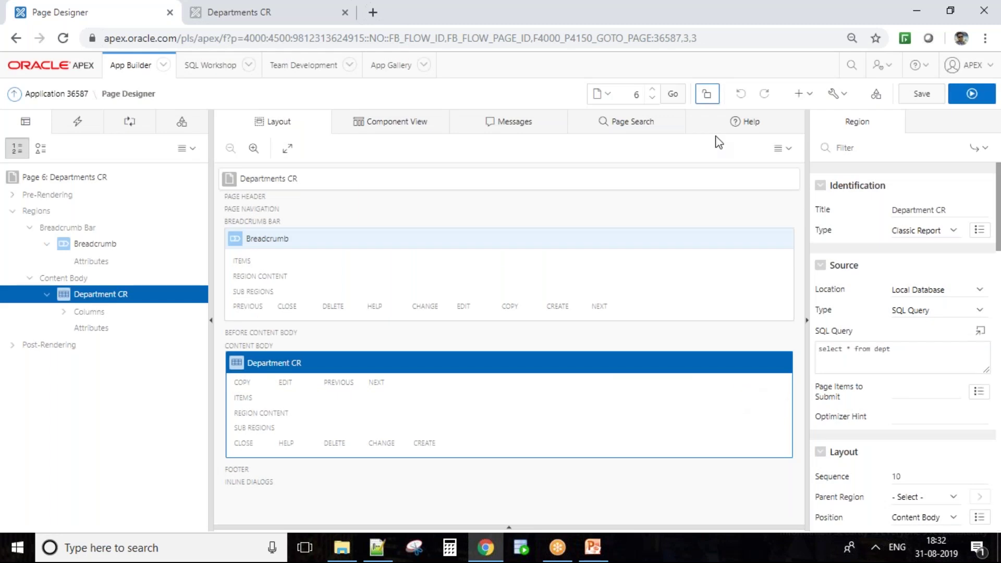
{"action": "left_click", "coordinate": [672, 103]}
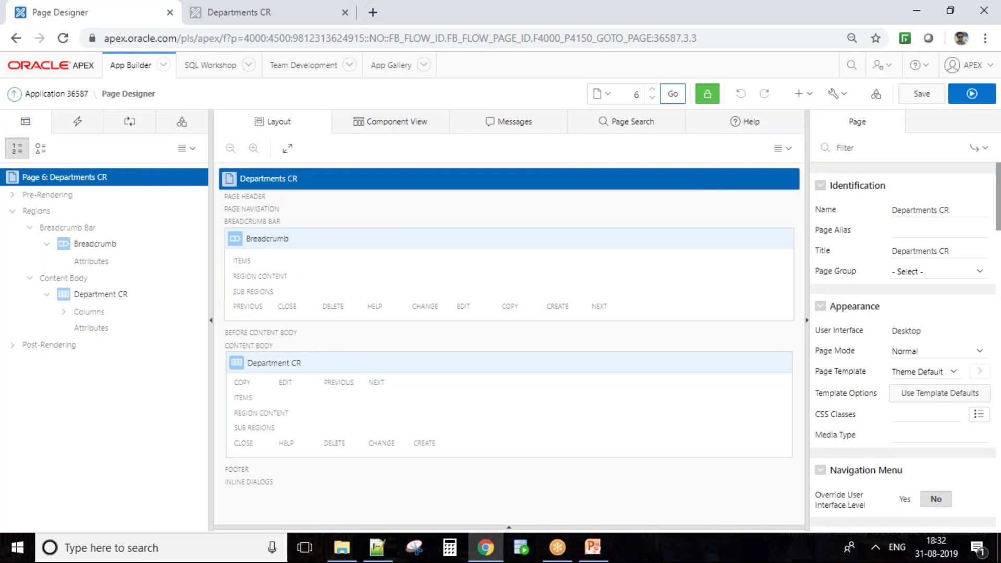
{"action": "left_click", "coordinate": [706, 93]}
{"action": "left_click", "coordinate": [669, 387]}
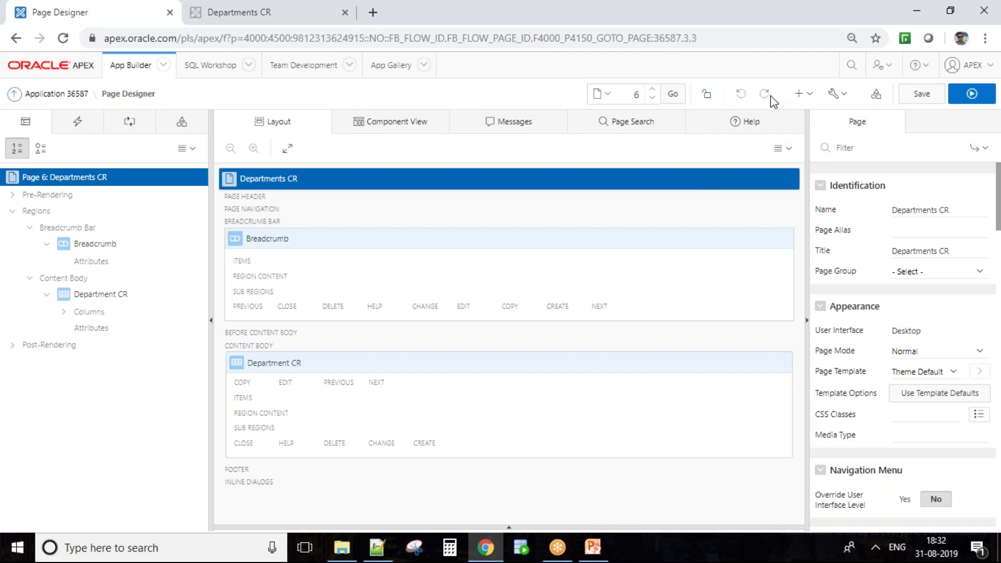
Look through the Create and Utilities menus, then open Shared Components for Application 36587
{"action": "left_click", "coordinate": [809, 98]}
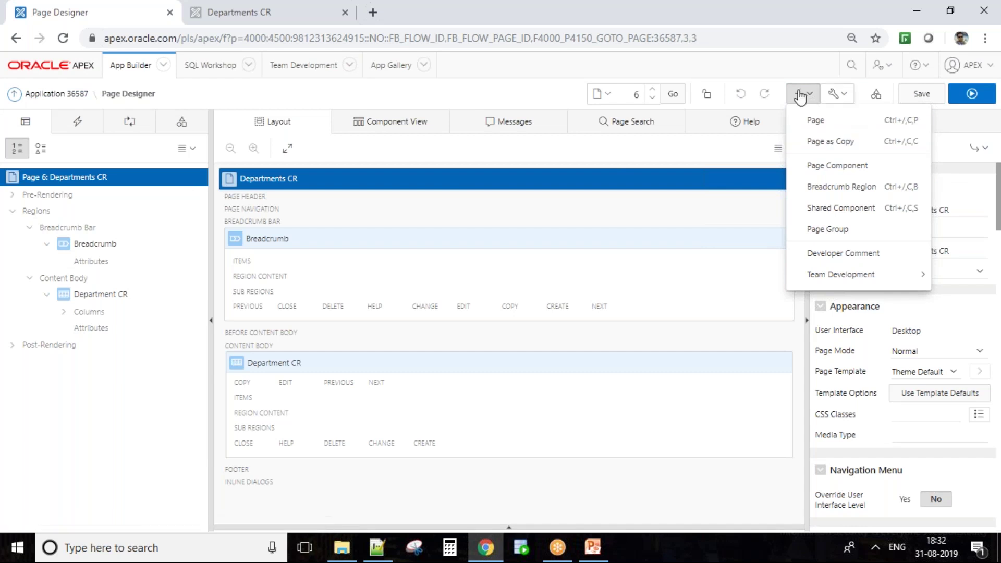
{"action": "left_click", "coordinate": [779, 83]}
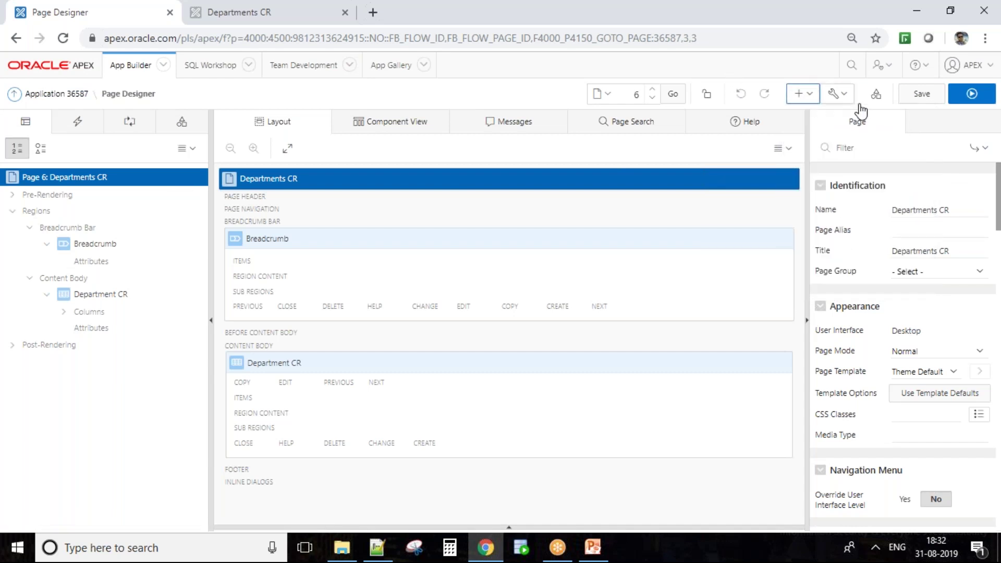
{"action": "left_click", "coordinate": [848, 97]}
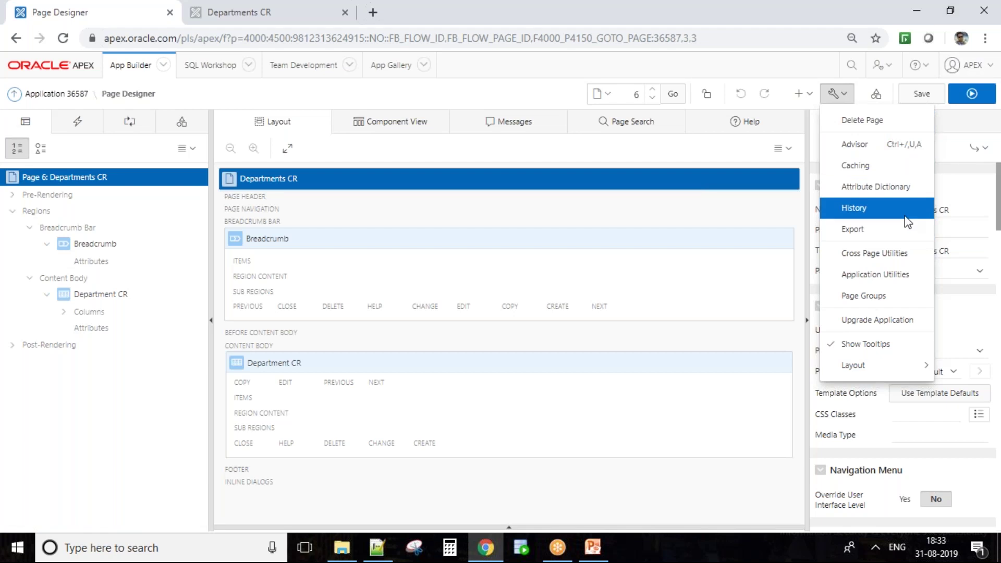
{"action": "left_click", "coordinate": [877, 95]}
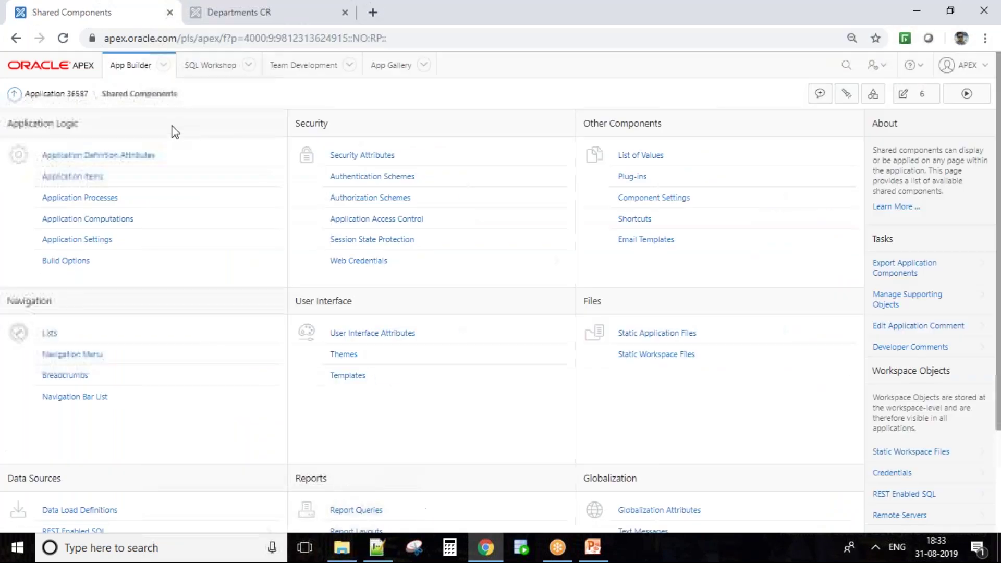
Return to Page Designer for page 6 and show its Page Shared Components in the left pane
{"action": "scroll", "coordinate": [576, 386], "scroll_direction": "down", "scroll_amount": 2}
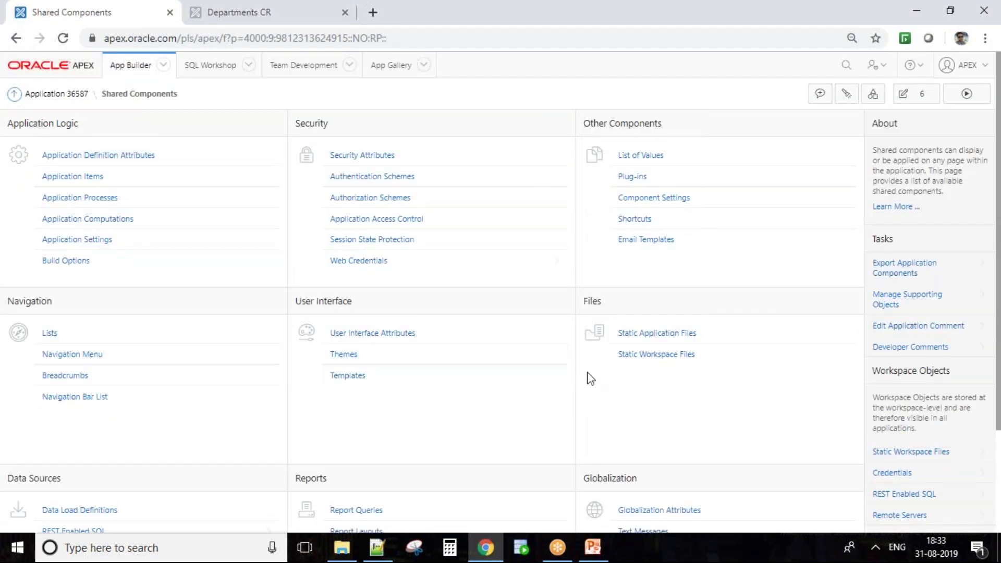
{"action": "scroll", "coordinate": [590, 379], "scroll_direction": "down", "scroll_amount": 3}
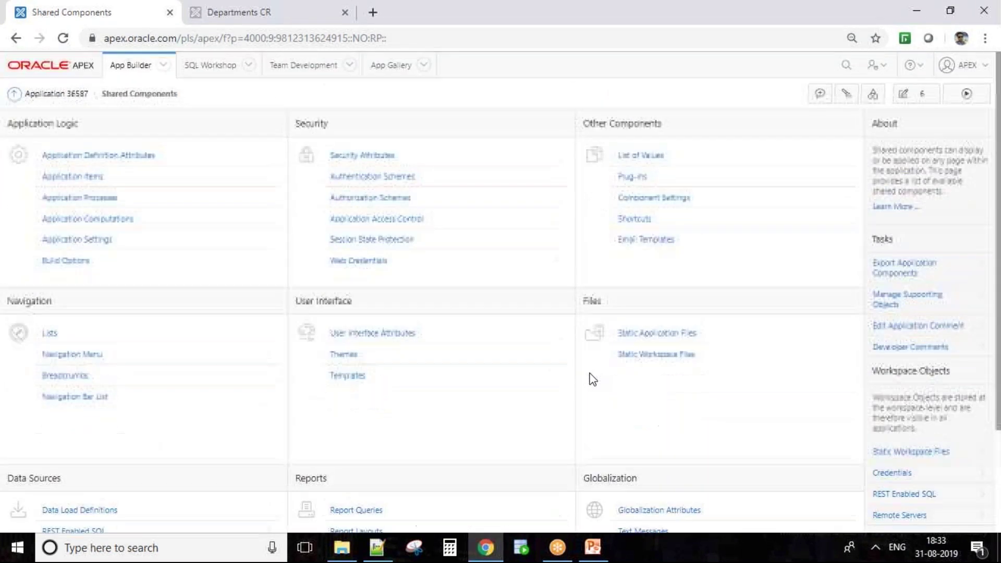
{"action": "left_click", "coordinate": [336, 178]}
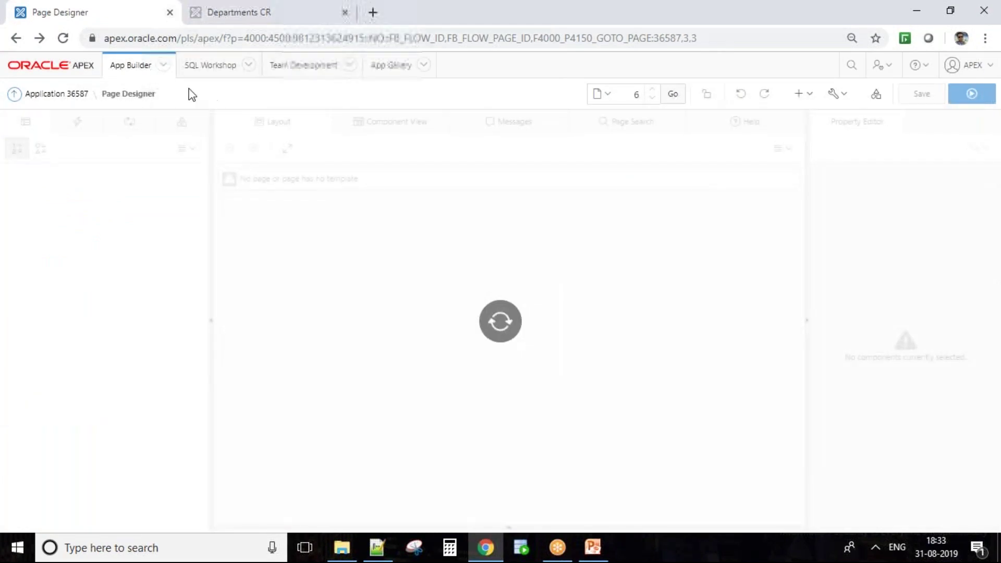
{"action": "left_click", "coordinate": [180, 123]}
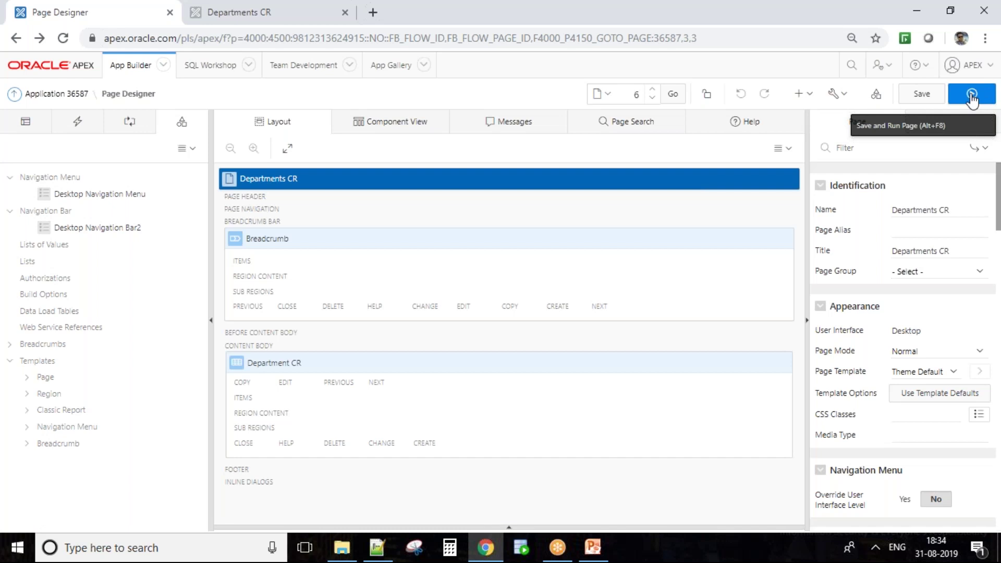
Browse the Account, Help and Administration header menus, then return to PowerPoint's slide 17
{"action": "left_click", "coordinate": [991, 68]}
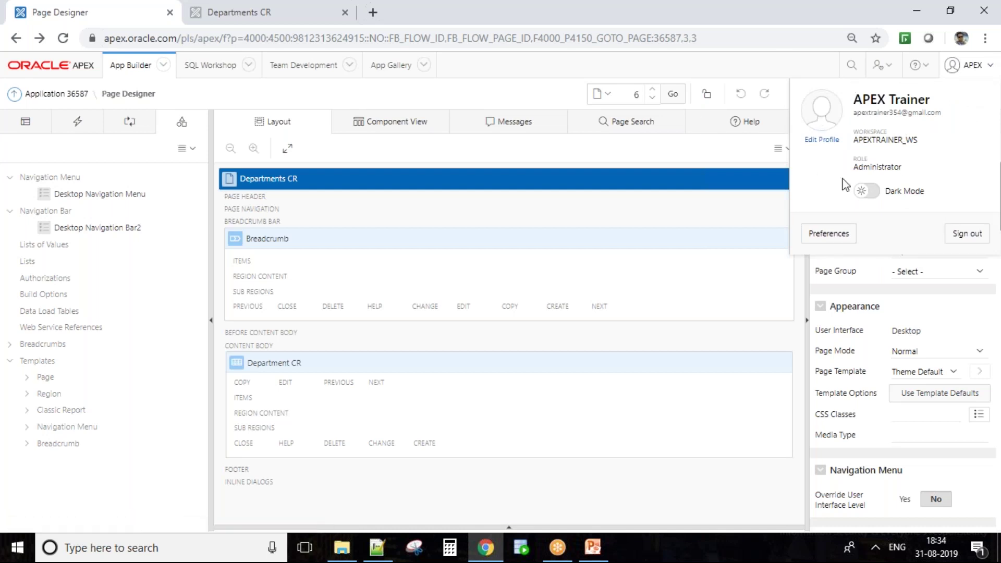
{"action": "left_click", "coordinate": [238, 87]}
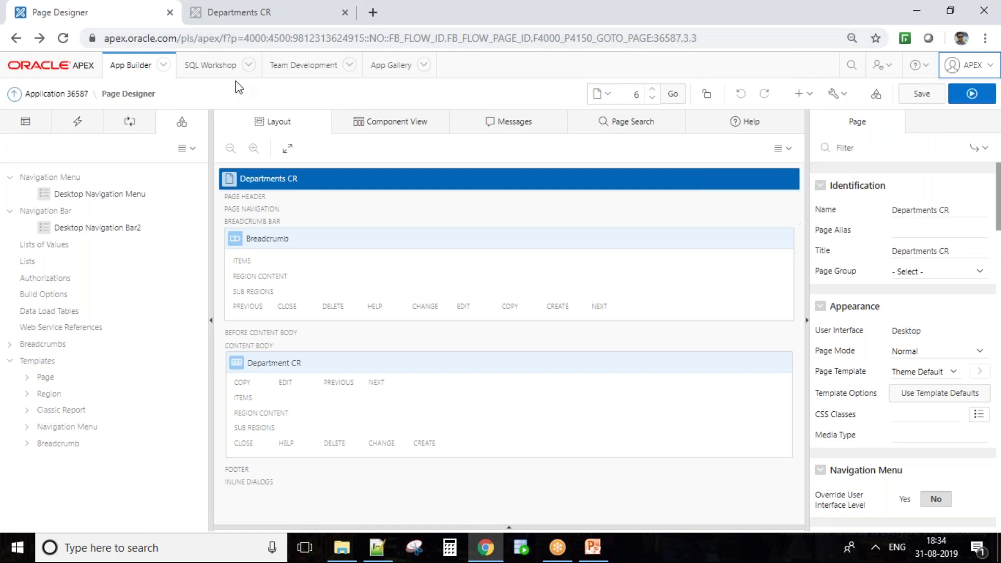
{"action": "left_click", "coordinate": [927, 68]}
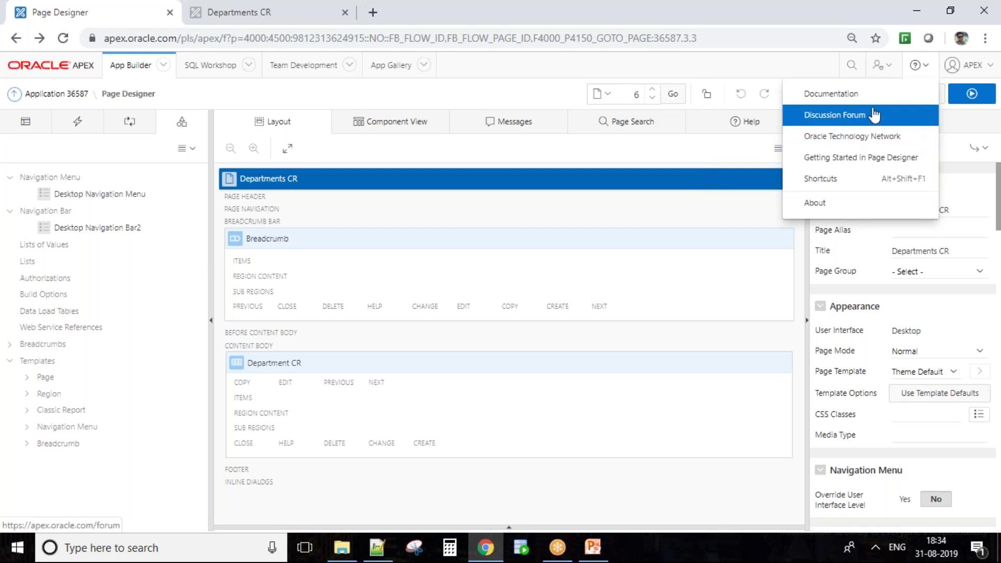
{"action": "left_click", "coordinate": [893, 68]}
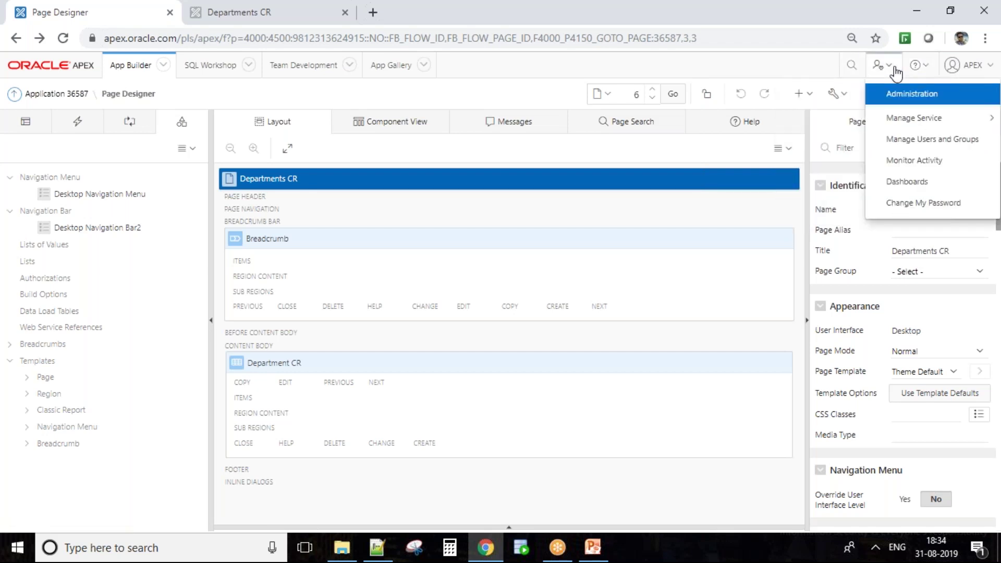
{"action": "mouse_move", "coordinate": [907, 119]}
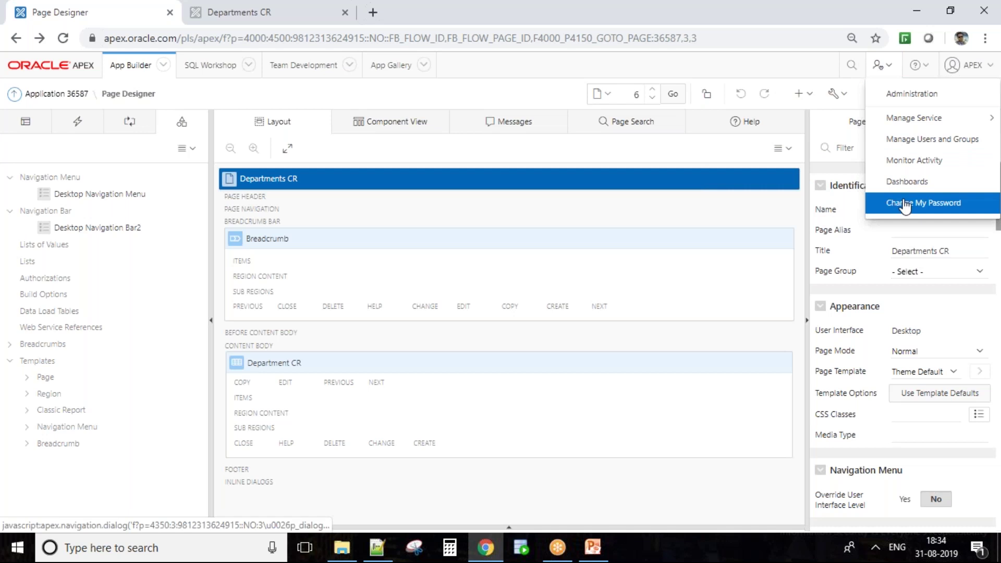
{"action": "left_click", "coordinate": [649, 59]}
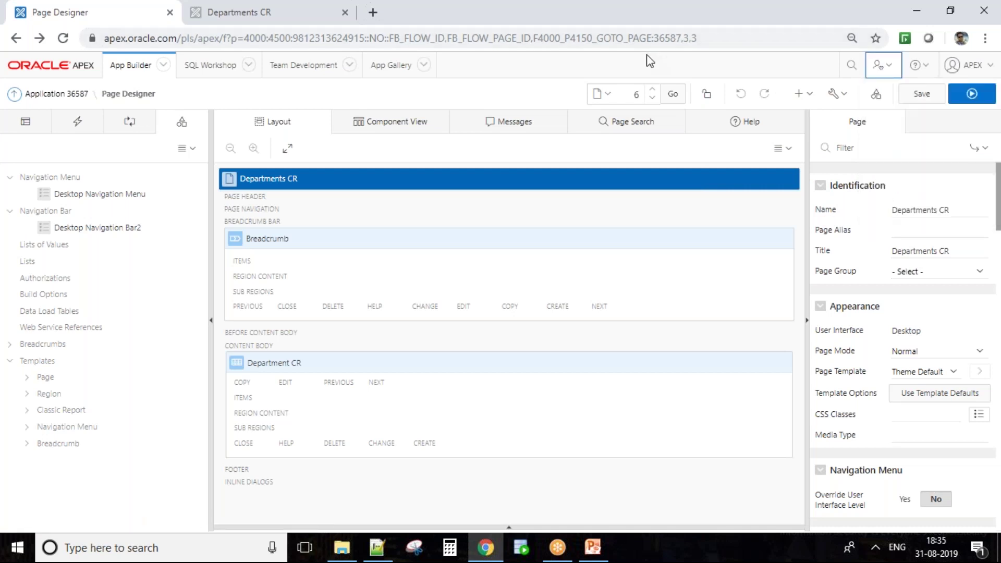
{"action": "left_click", "coordinate": [605, 551]}
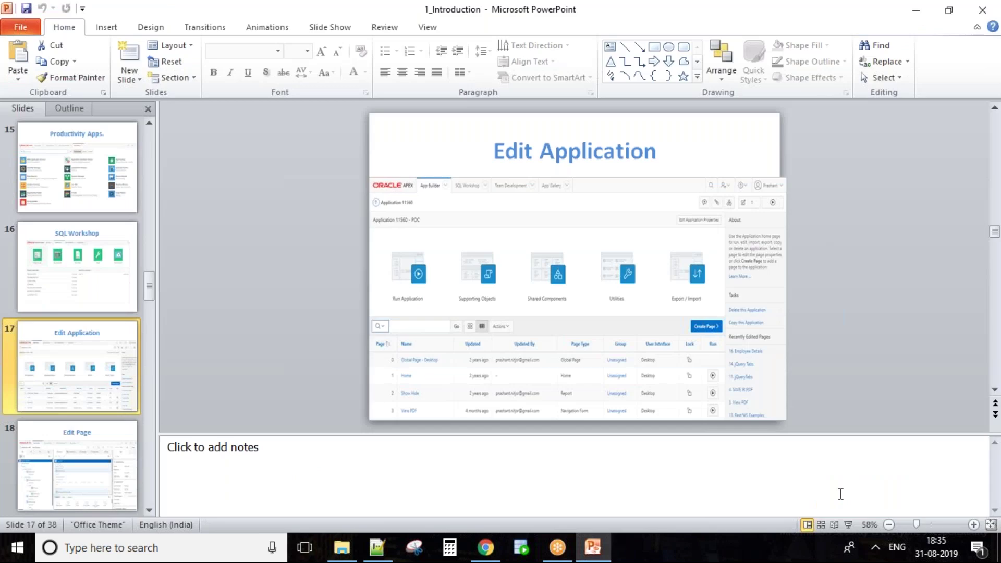
Present the slideshow from the current slide through to slide 26, Create a Page
{"action": "left_click", "coordinate": [848, 524]}
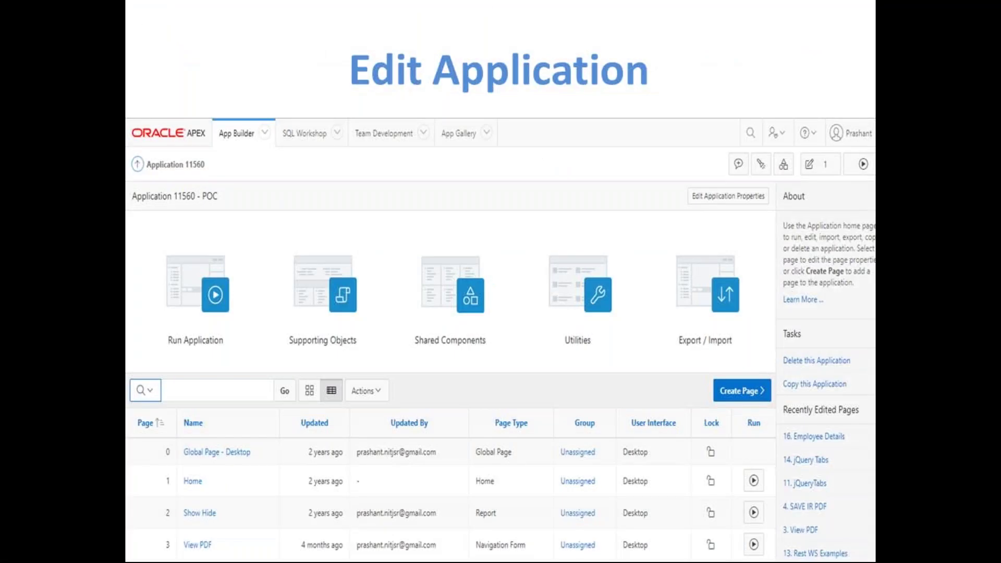
{"action": "key", "text": "Right"}
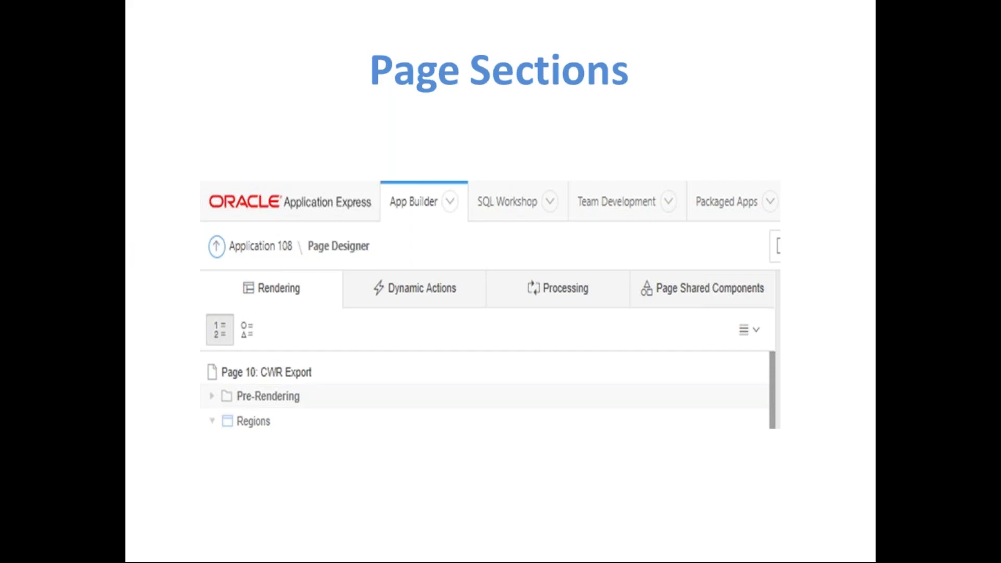
{"action": "key", "text": "Right"}
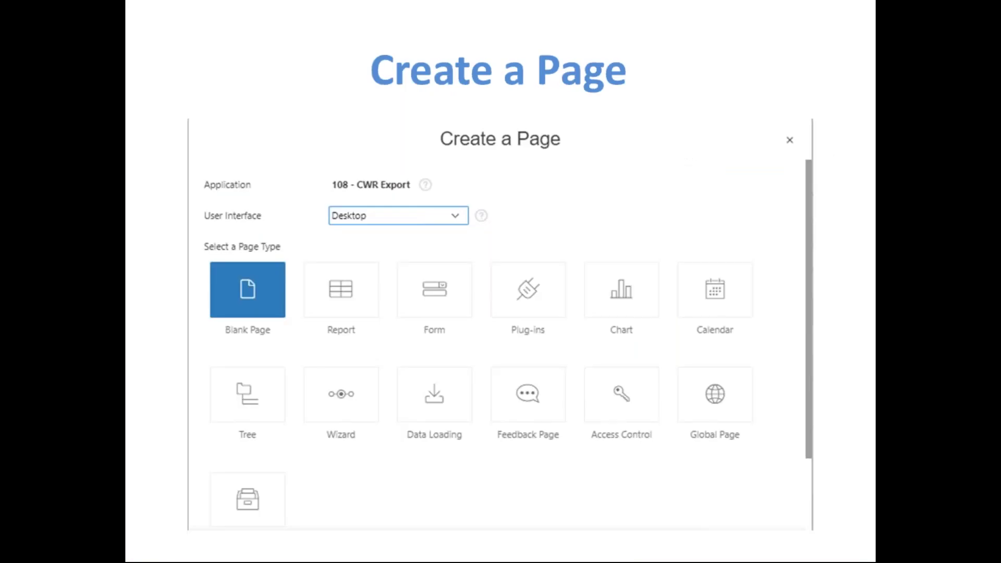
{"action": "key", "text": "Escape"}
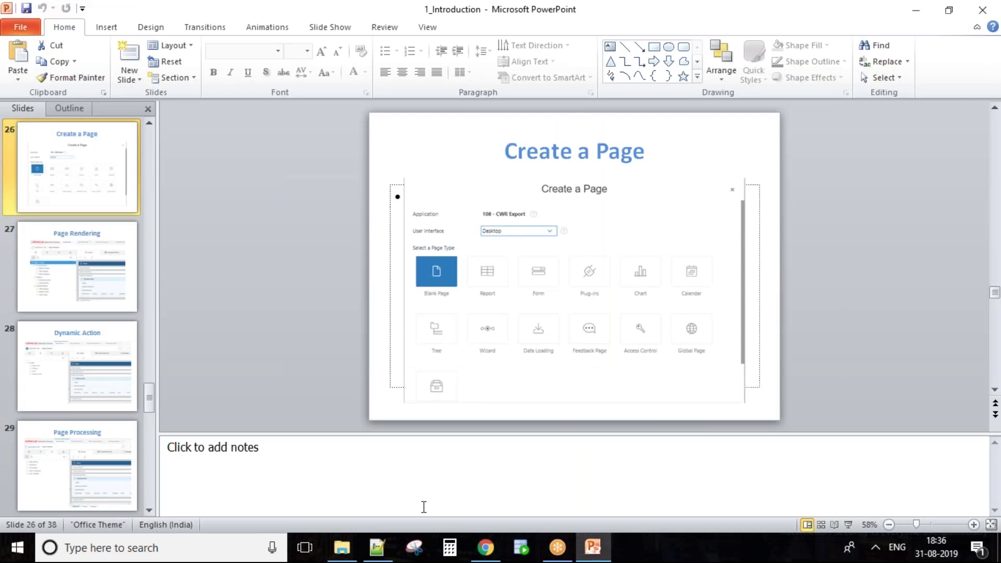
Back in APEX, open the Create a Page wizard from Application 36587's home page
{"action": "left_click", "coordinate": [485, 547]}
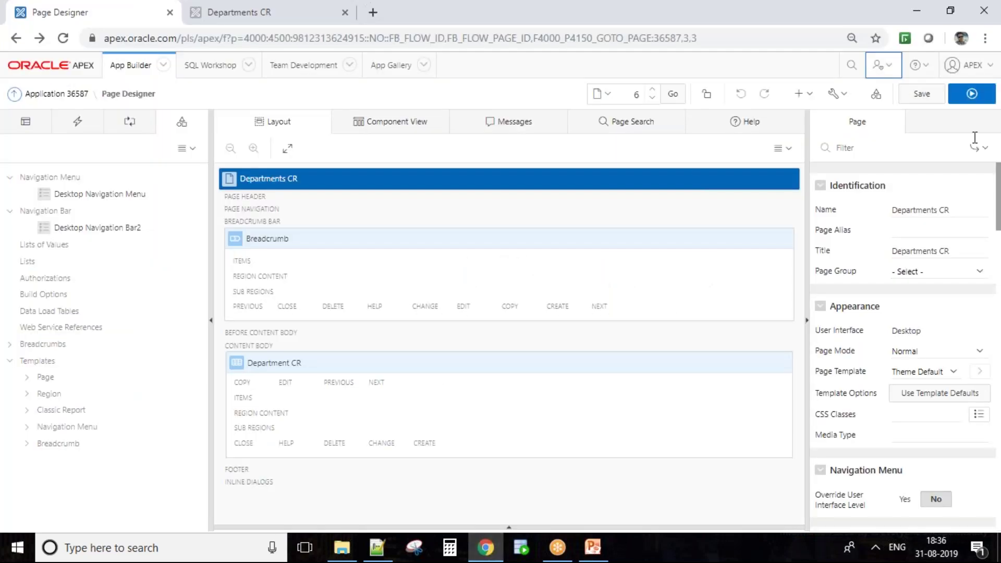
{"action": "left_click", "coordinate": [802, 94]}
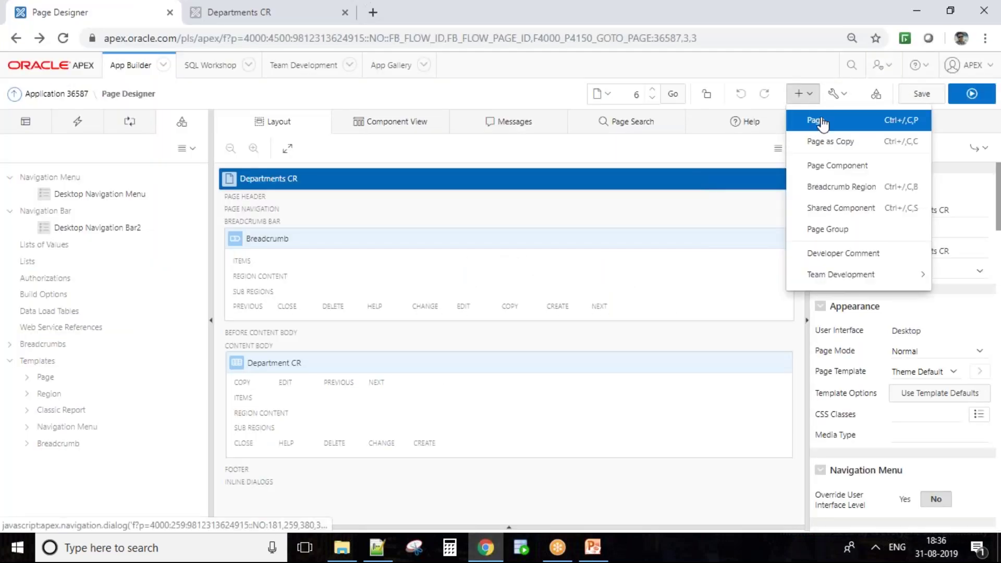
{"action": "left_click", "coordinate": [58, 103]}
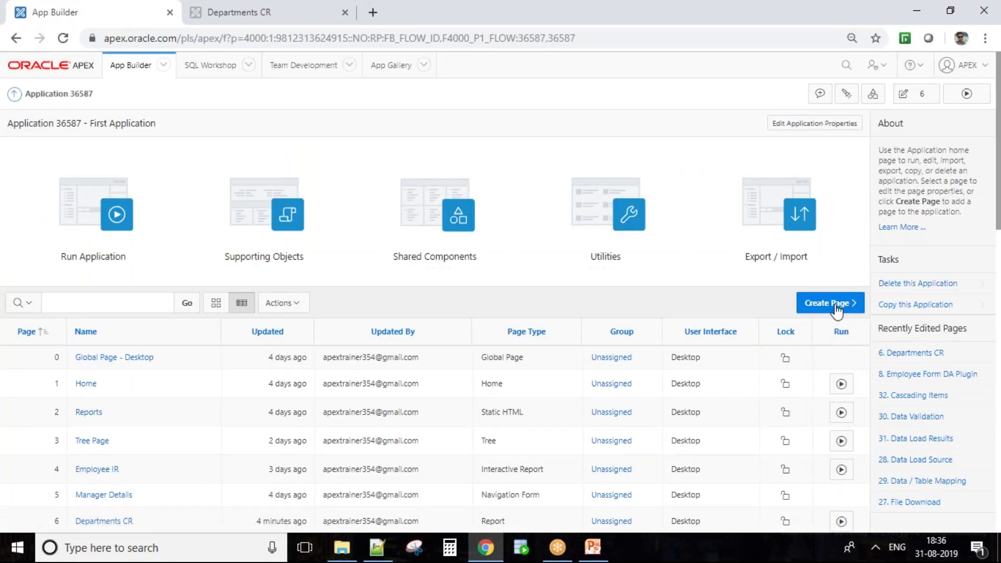
{"action": "left_click", "coordinate": [836, 308]}
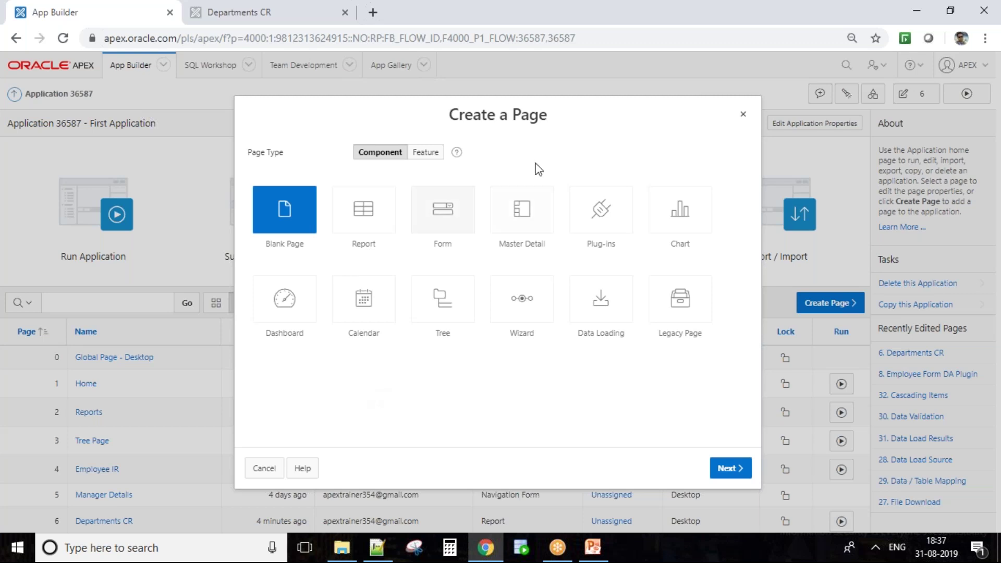
Cancel the Create a Page wizard, reopen and cancel it again, then bring PowerPoint forward
{"action": "left_click", "coordinate": [264, 468]}
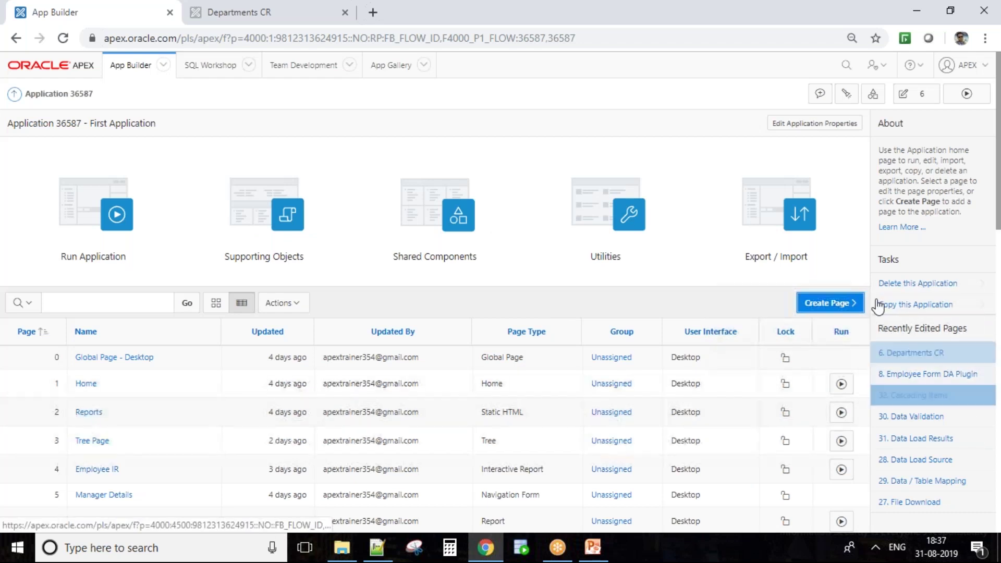
{"action": "left_click", "coordinate": [855, 302]}
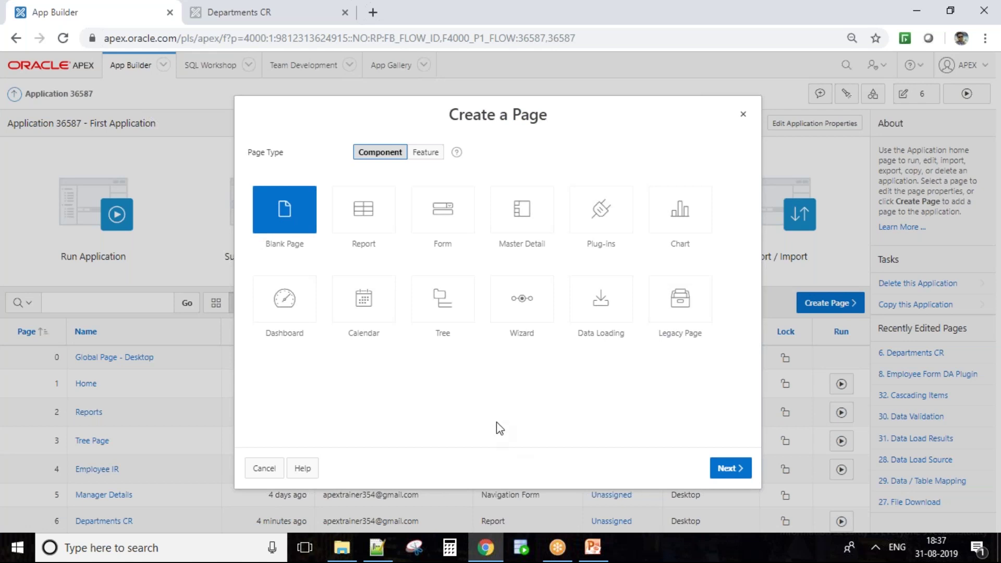
{"action": "left_click", "coordinate": [265, 469]}
{"action": "left_click", "coordinate": [592, 547]}
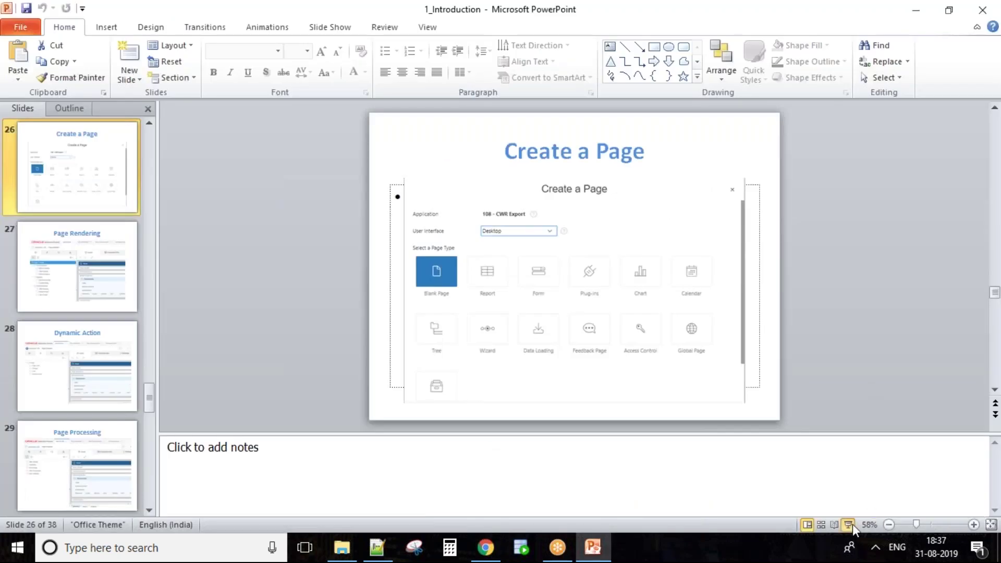
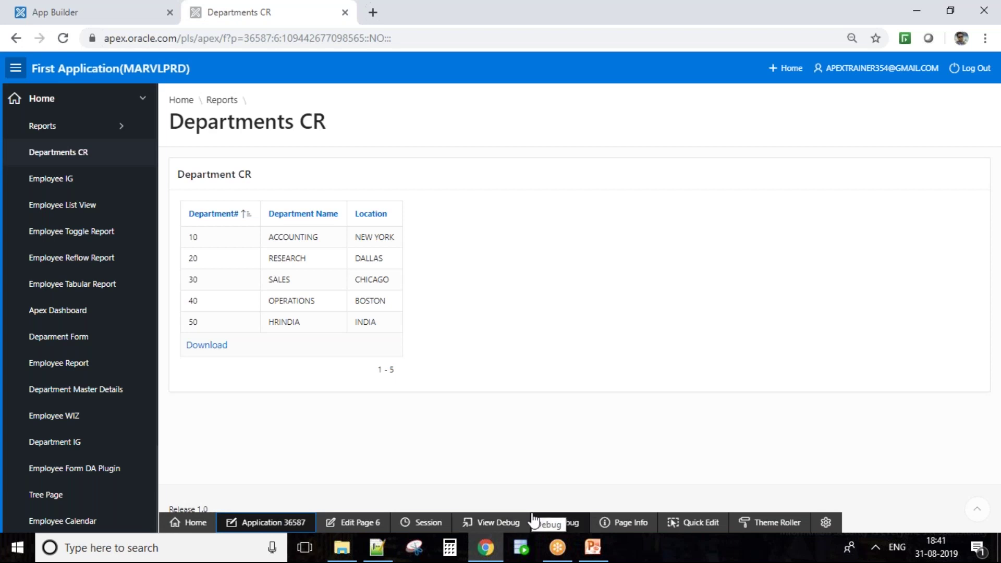
Show the Page Info options for the running Departments CR report page
{"action": "left_click", "coordinate": [644, 530]}
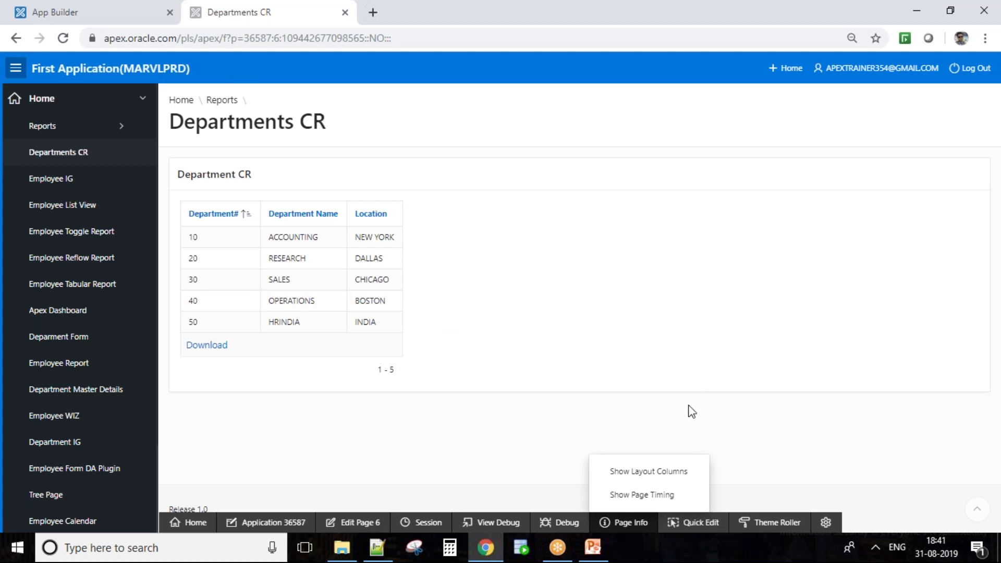
Quick Edit the Department Name column to open page 6 in Page Designer, then return to the report
{"action": "left_click", "coordinate": [722, 540]}
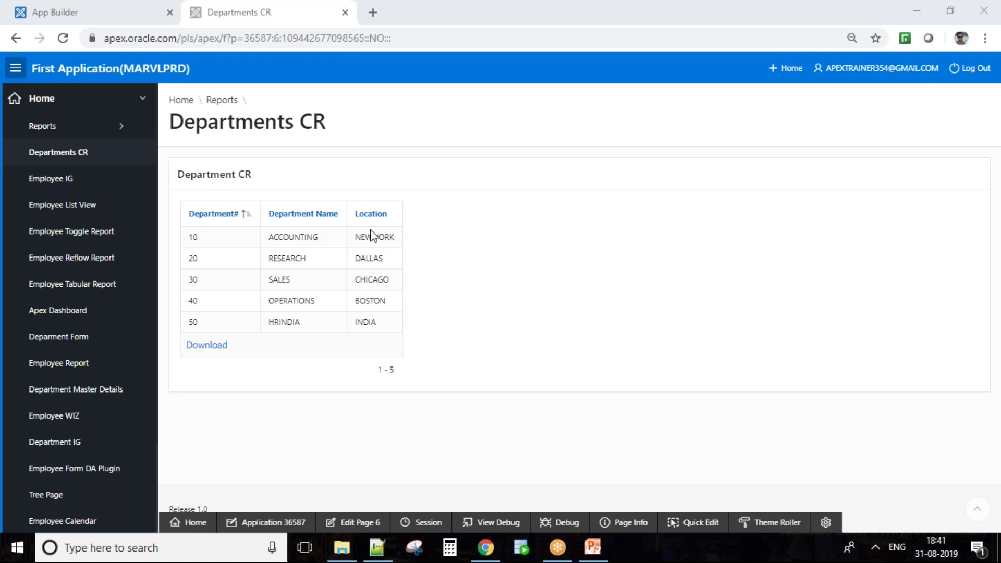
{"action": "left_click", "coordinate": [699, 523]}
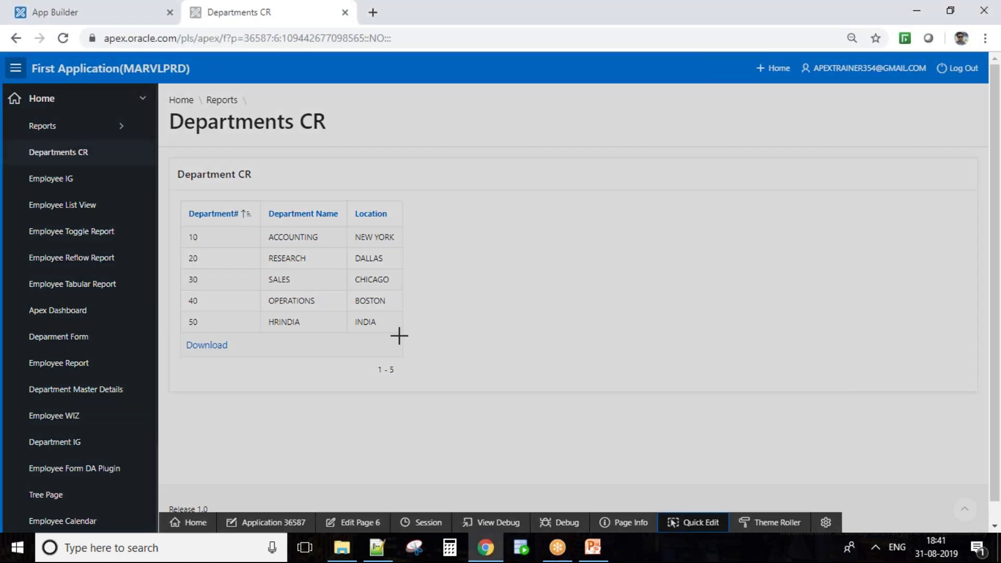
{"action": "left_click", "coordinate": [284, 208]}
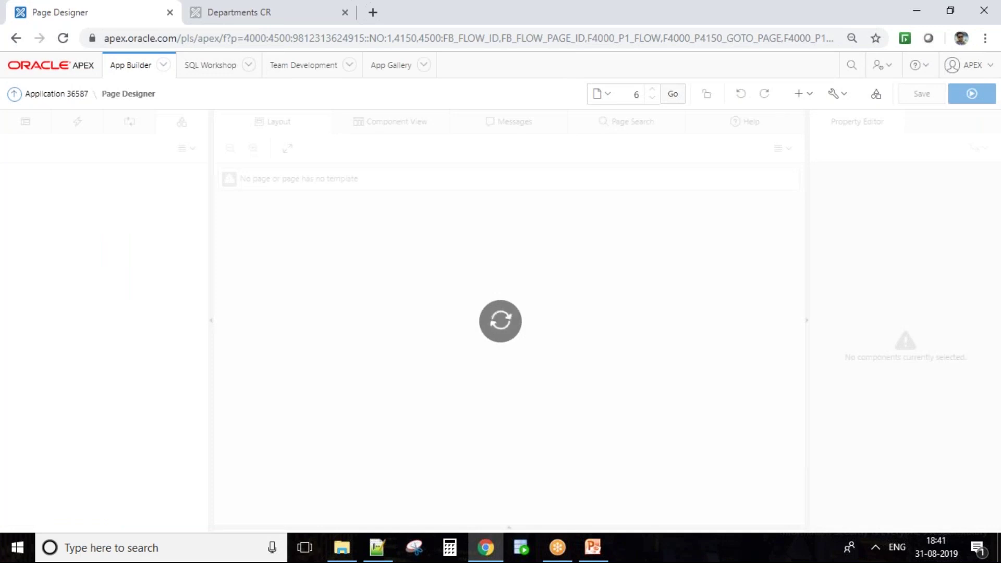
{"action": "left_click", "coordinate": [123, 346]}
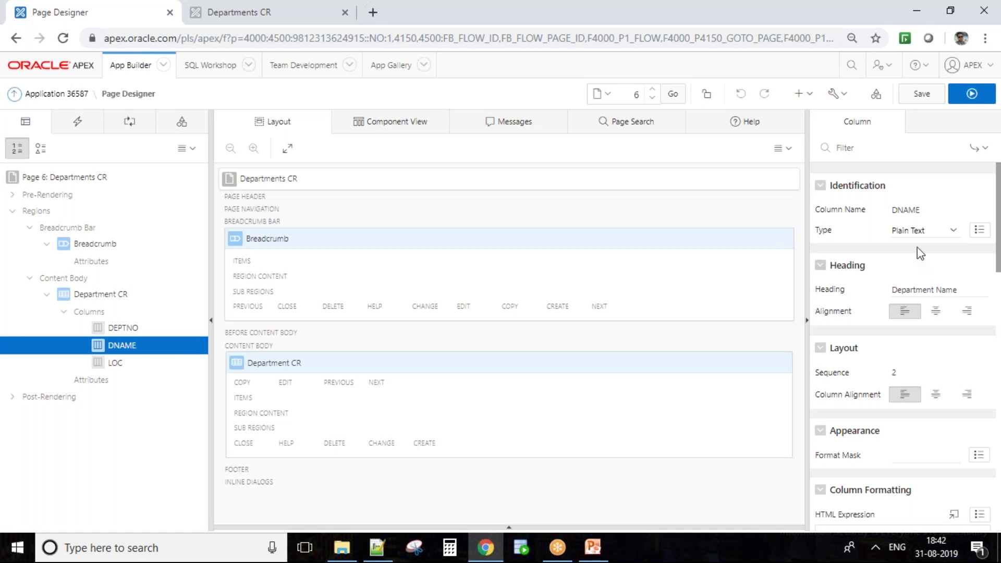
{"action": "left_click", "coordinate": [260, 7]}
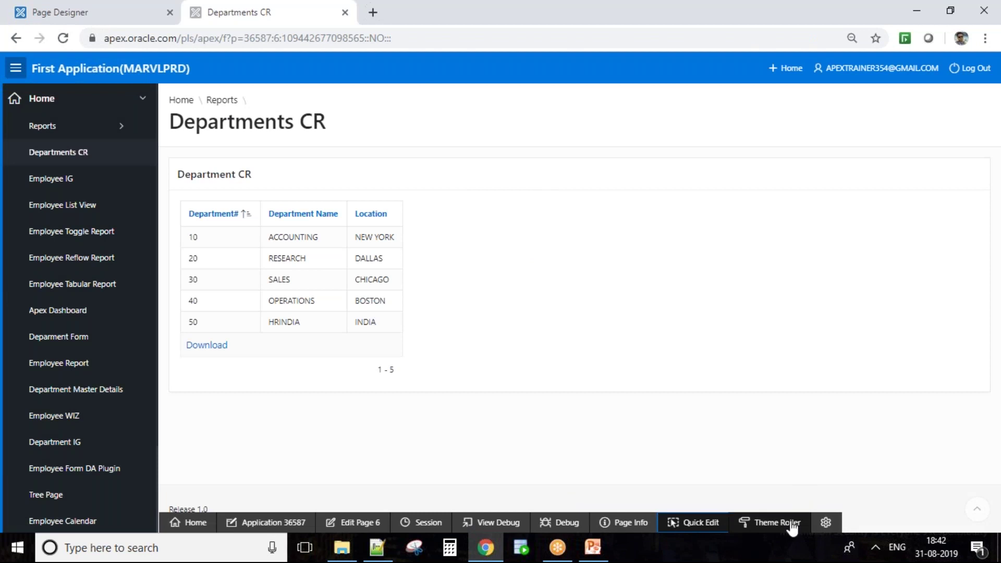
{"action": "left_click", "coordinate": [764, 523]}
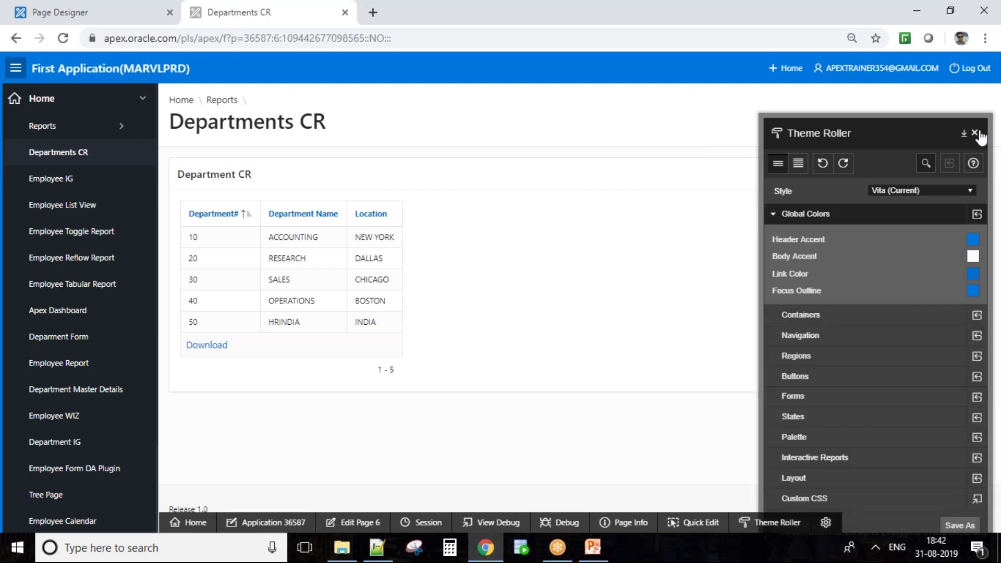
{"action": "left_click", "coordinate": [976, 134]}
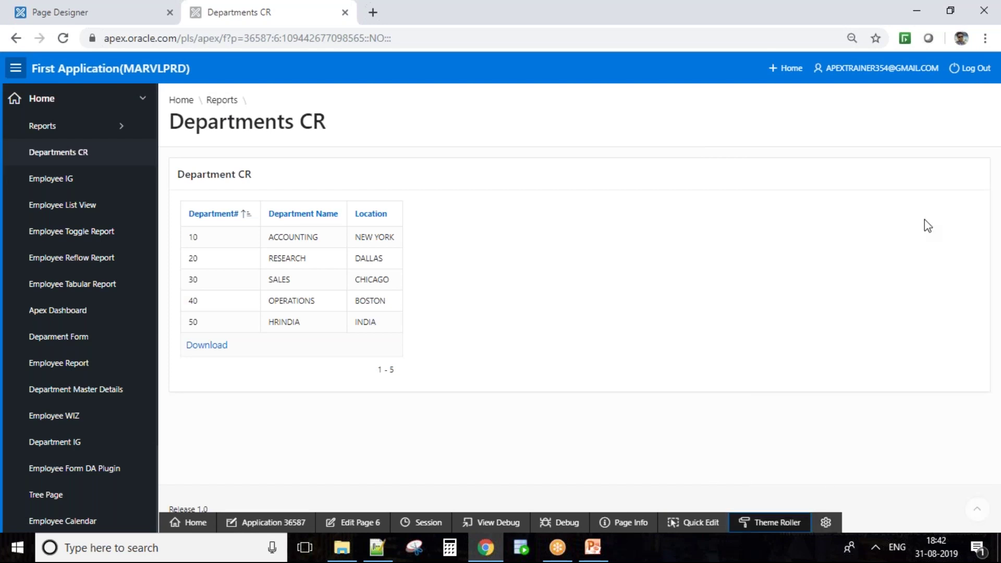
{"action": "left_click", "coordinate": [826, 521]}
{"action": "mouse_move", "coordinate": [890, 503]}
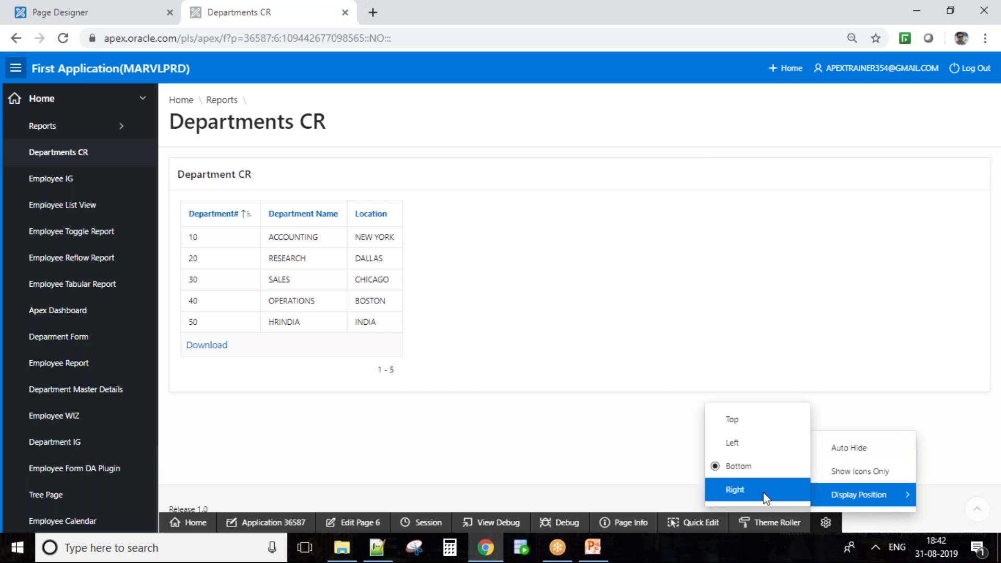
{"action": "left_click", "coordinate": [735, 489]}
{"action": "left_click", "coordinate": [938, 340]}
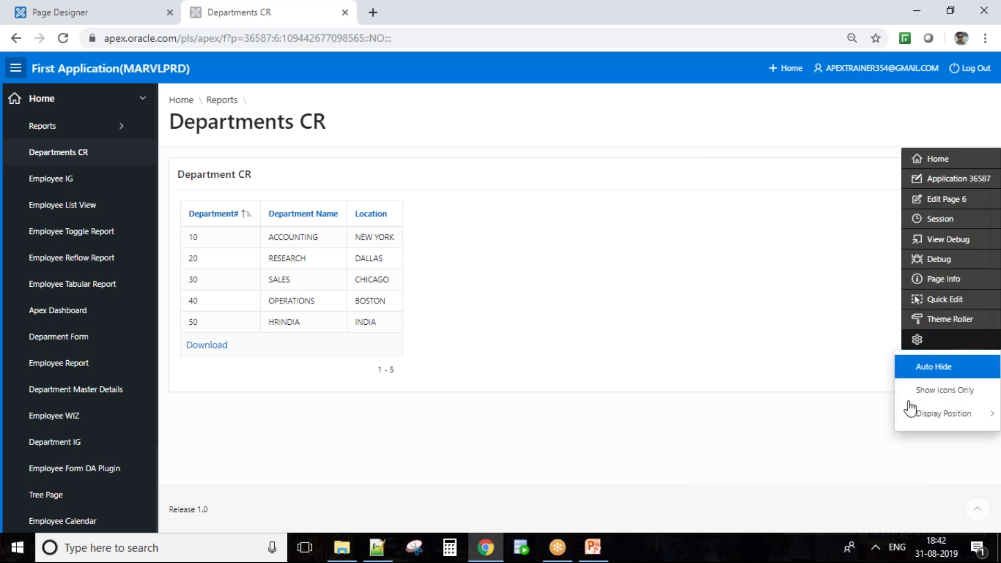
{"action": "mouse_move", "coordinate": [938, 423]}
{"action": "left_click", "coordinate": [828, 466]}
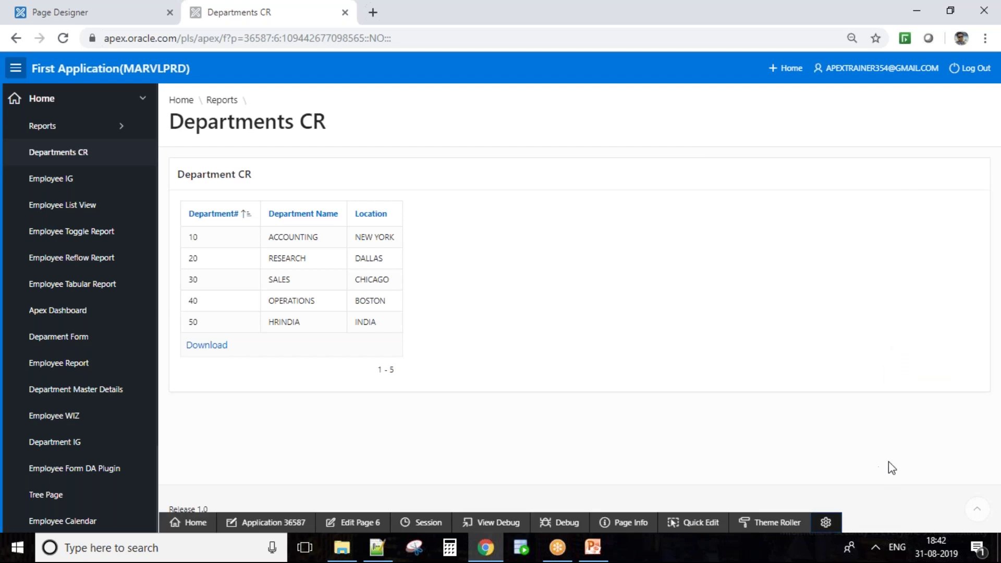
{"action": "left_click", "coordinate": [826, 522]}
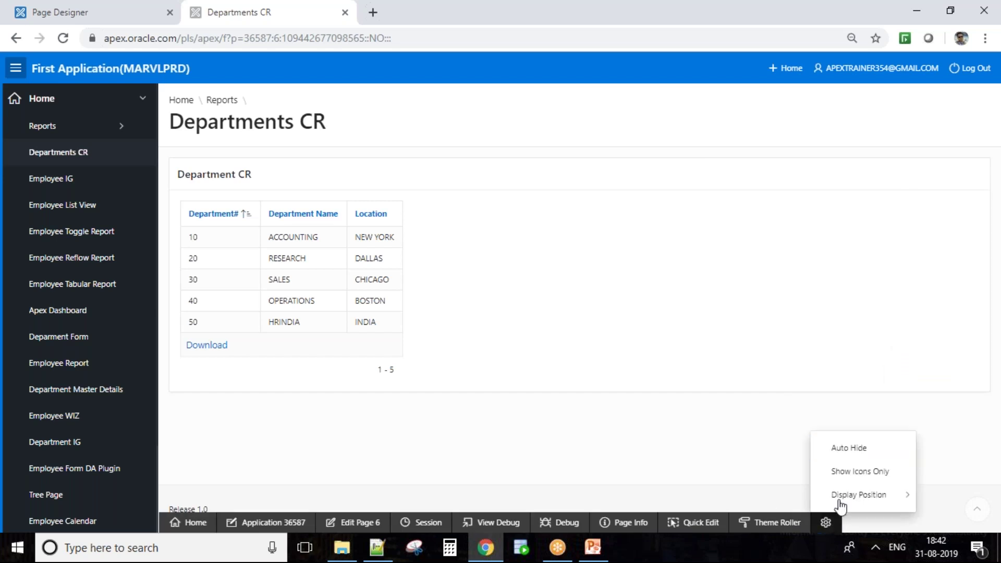
{"action": "left_click", "coordinate": [850, 472]}
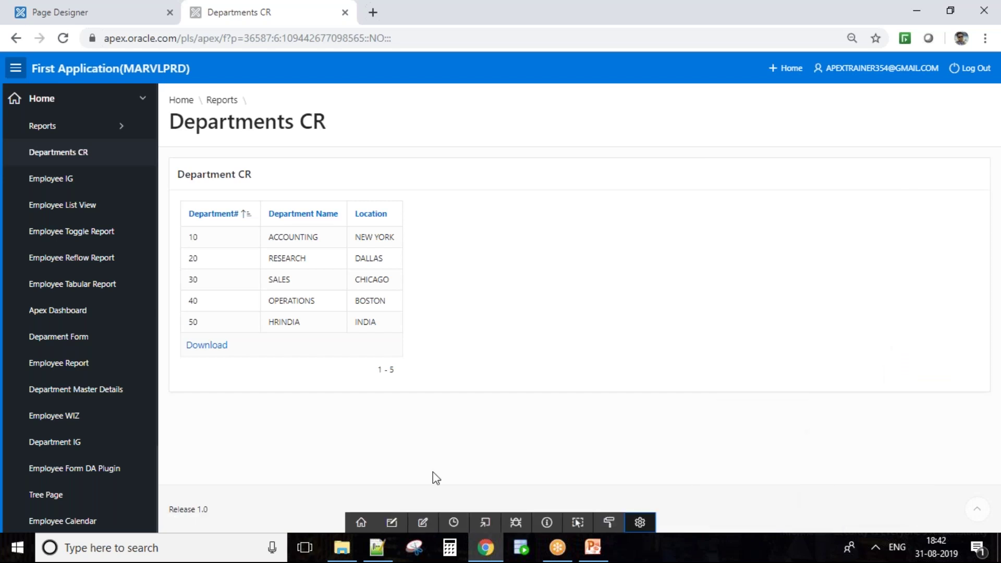
{"action": "left_click", "coordinate": [637, 524]}
{"action": "left_click", "coordinate": [668, 480]}
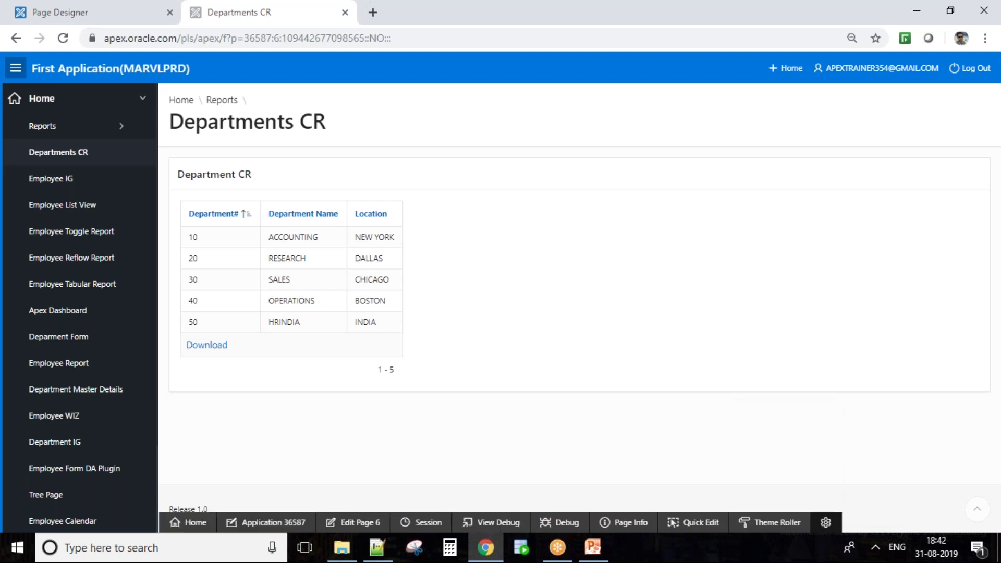
{"action": "left_click", "coordinate": [826, 522]}
{"action": "key", "text": "Escape"}
{"action": "left_click", "coordinate": [827, 522]}
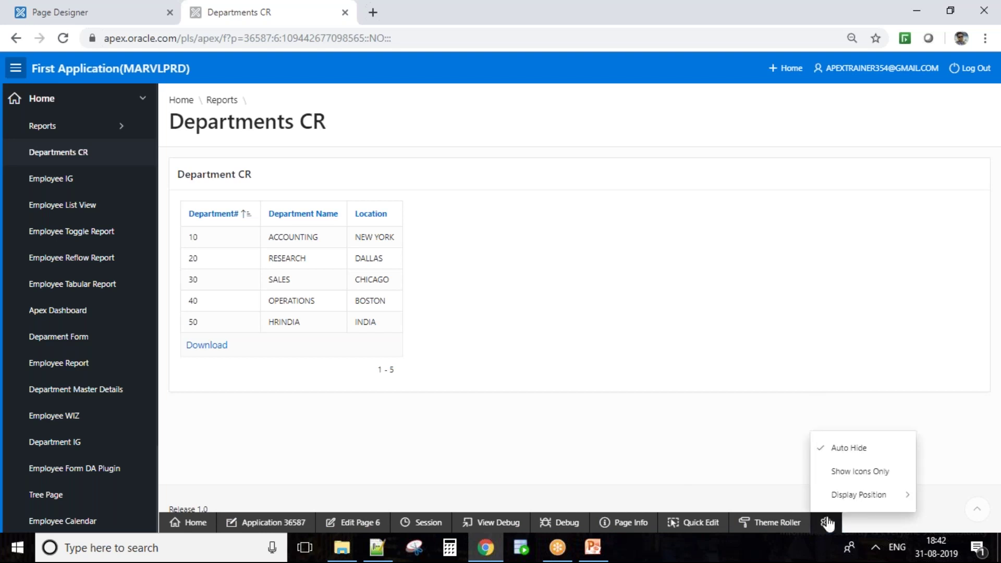
{"action": "left_click", "coordinate": [835, 447]}
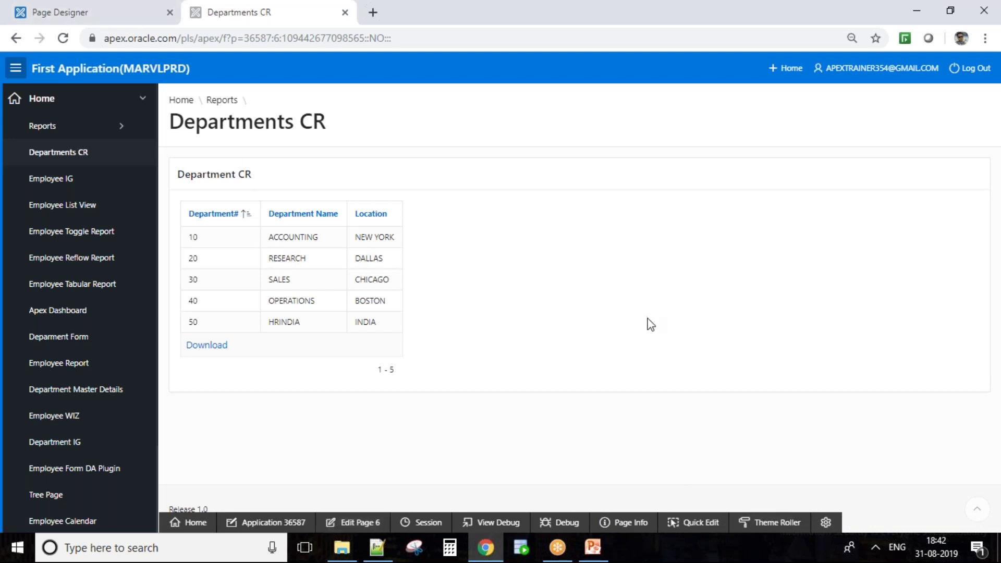
{"action": "left_click", "coordinate": [156, 10]}
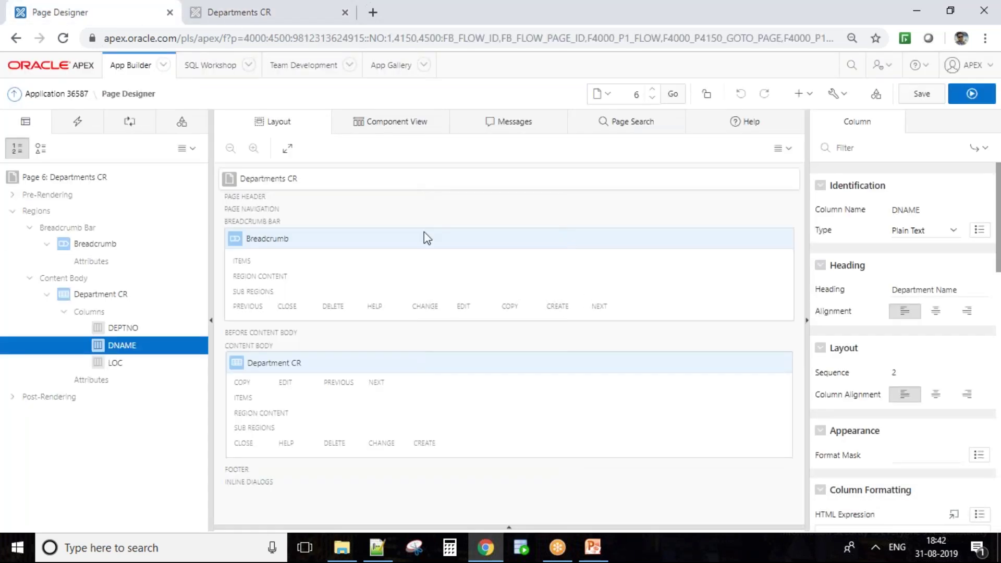
{"action": "left_click", "coordinate": [306, 7]}
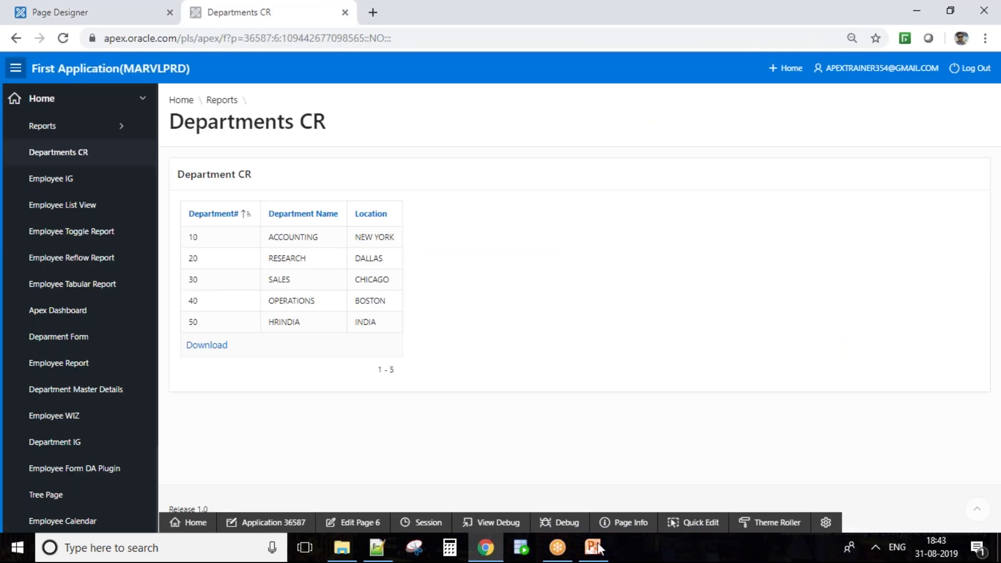
{"action": "left_click", "coordinate": [350, 522]}
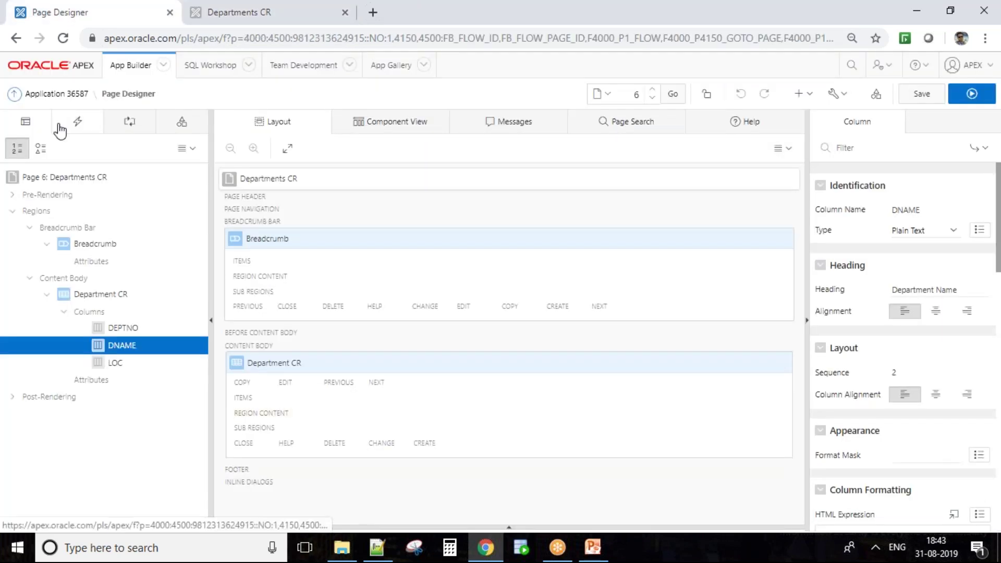
{"action": "left_click", "coordinate": [972, 94]}
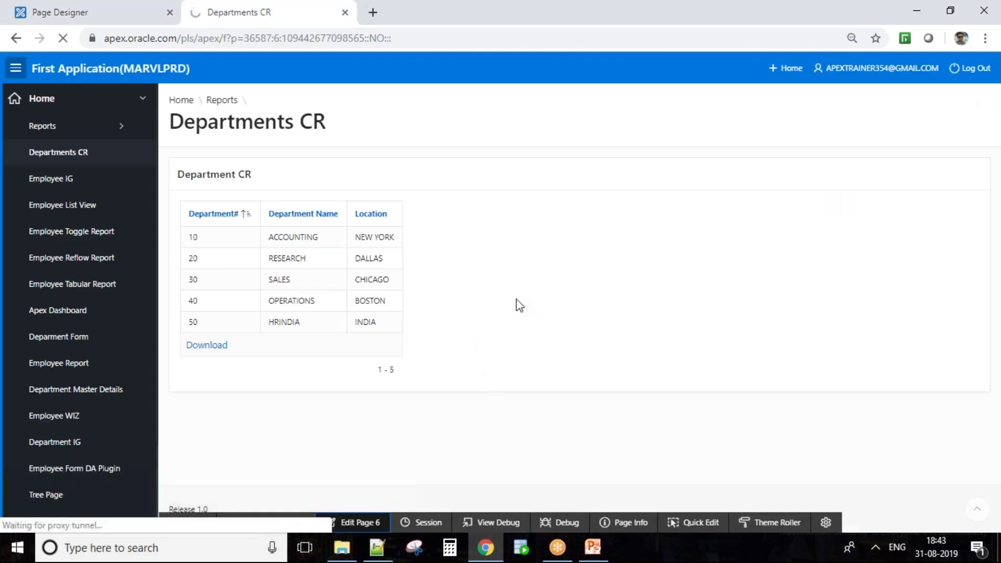
Advance the PowerPoint deck to slide 37, Page Modes, then return to the APEX browser
{"action": "left_click", "coordinate": [593, 547]}
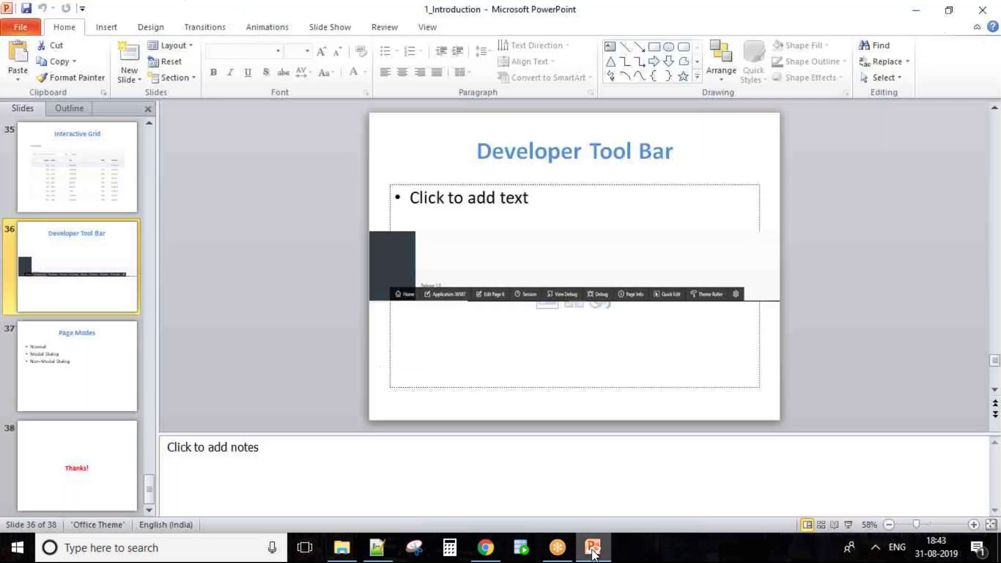
{"action": "left_click", "coordinate": [843, 526]}
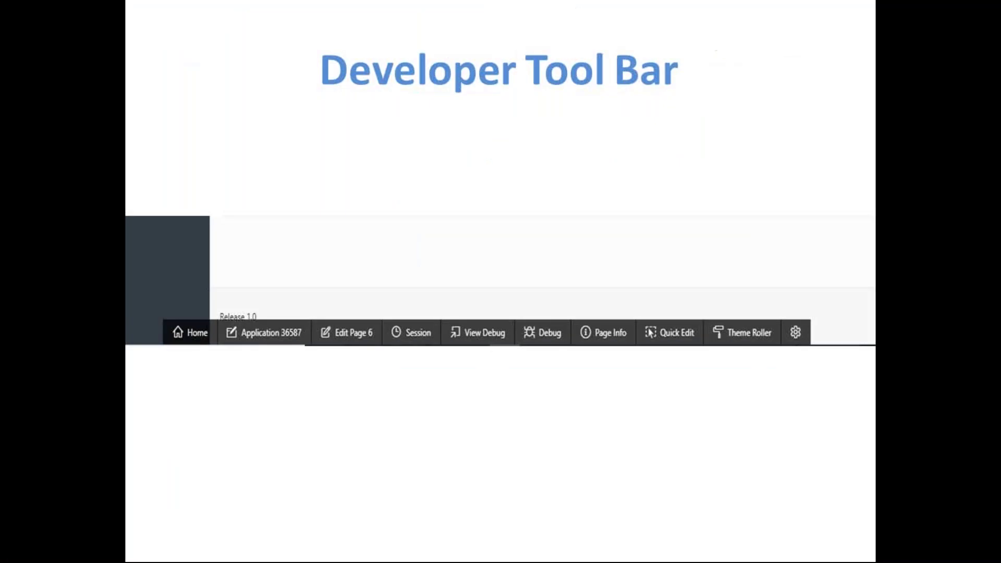
{"action": "key", "text": "Right"}
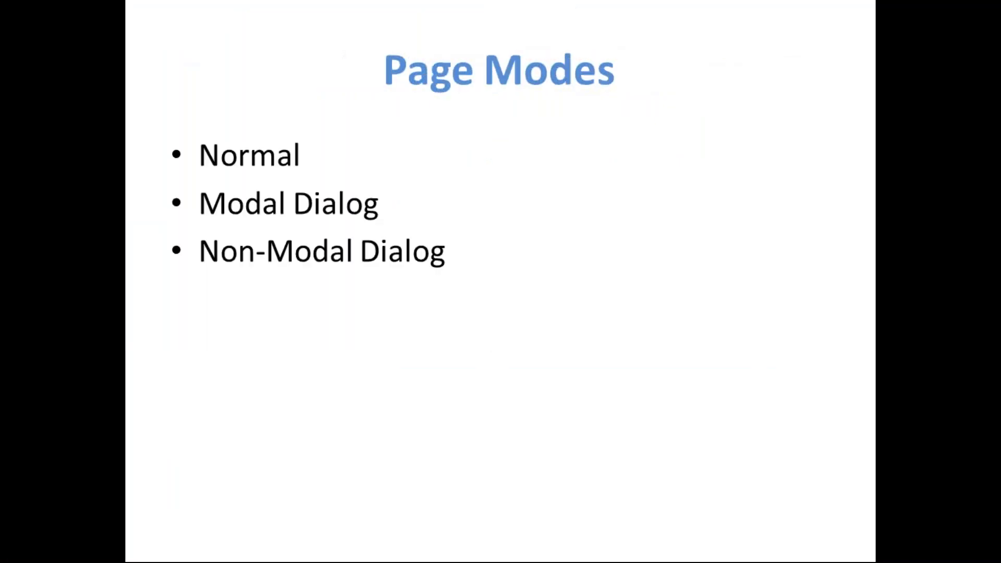
{"action": "key", "text": "Escape"}
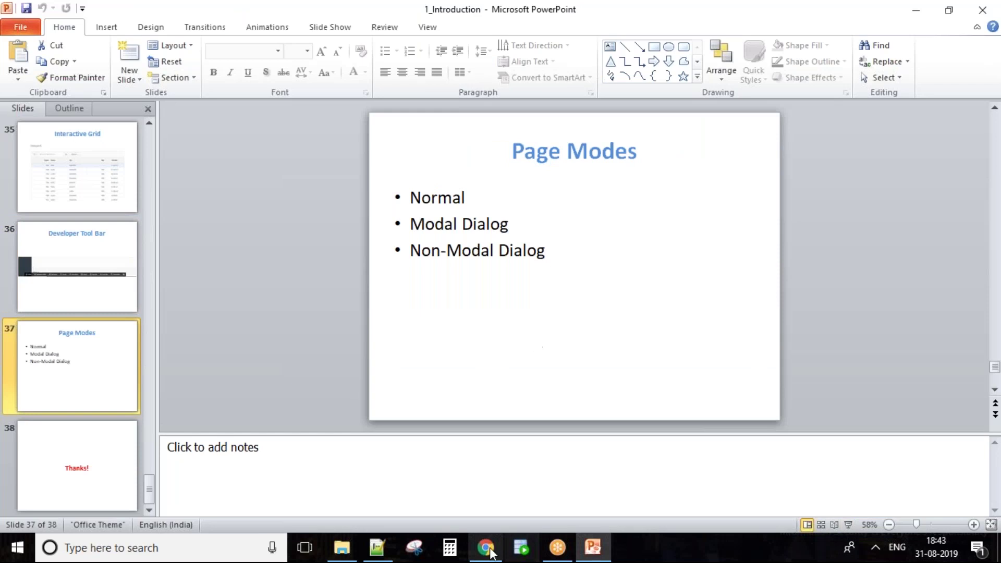
{"action": "left_click", "coordinate": [490, 551]}
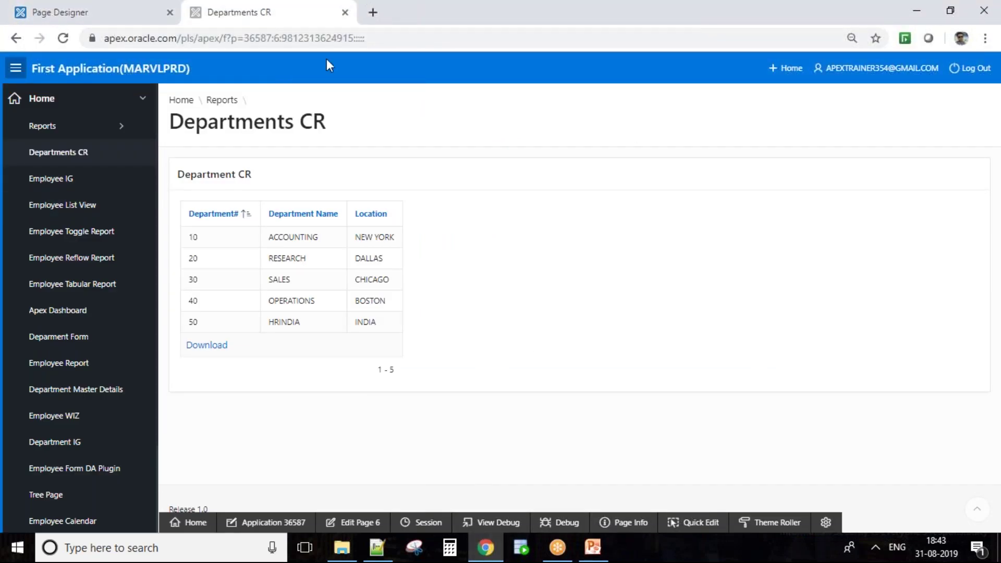
Show page 6 Departments CR's properties, check Page Mode stays Normal, and open the Create menu
{"action": "left_click", "coordinate": [409, 44]}
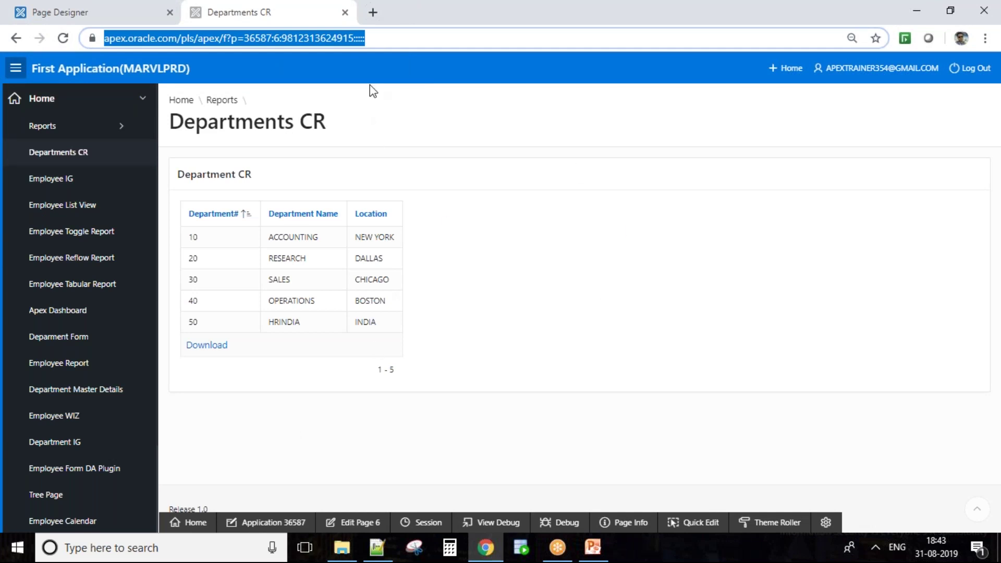
{"action": "left_click", "coordinate": [379, 36]}
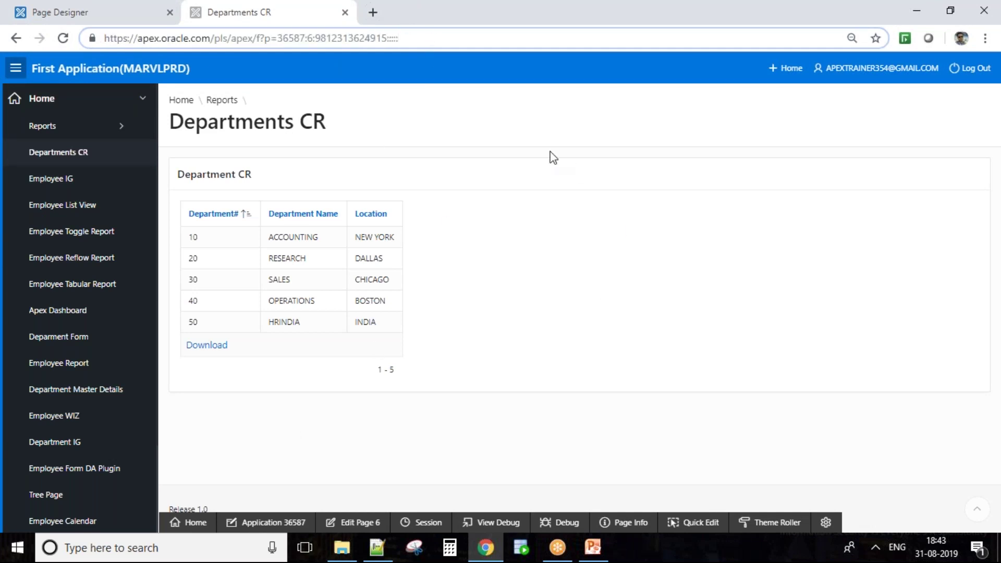
{"action": "left_click", "coordinate": [102, 2]}
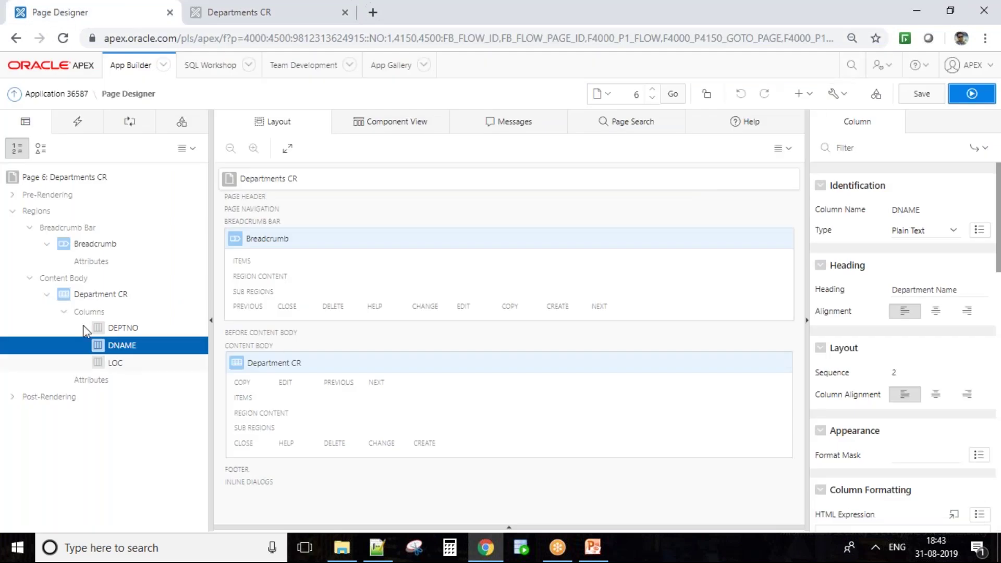
{"action": "left_click", "coordinate": [61, 180]}
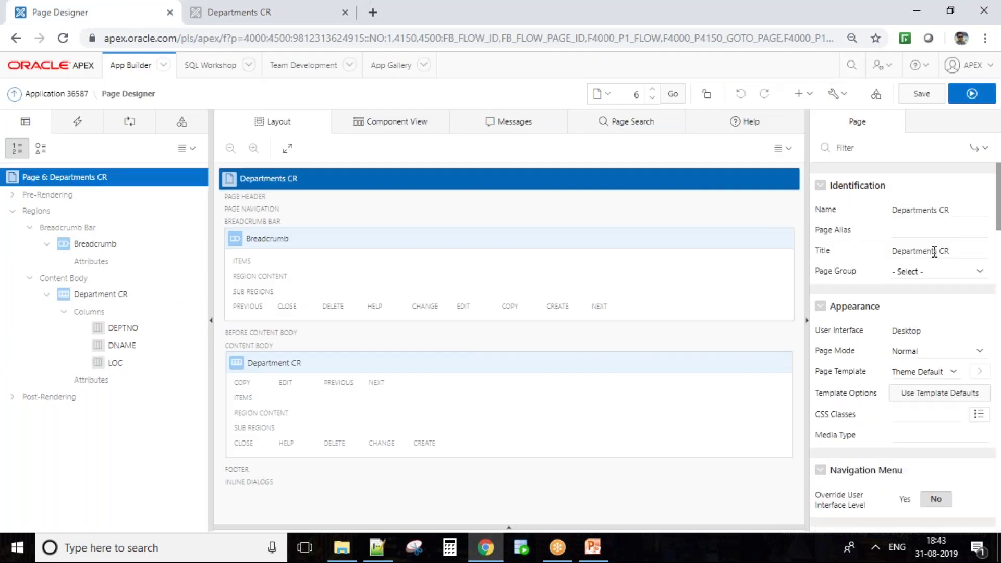
{"action": "left_click", "coordinate": [937, 352]}
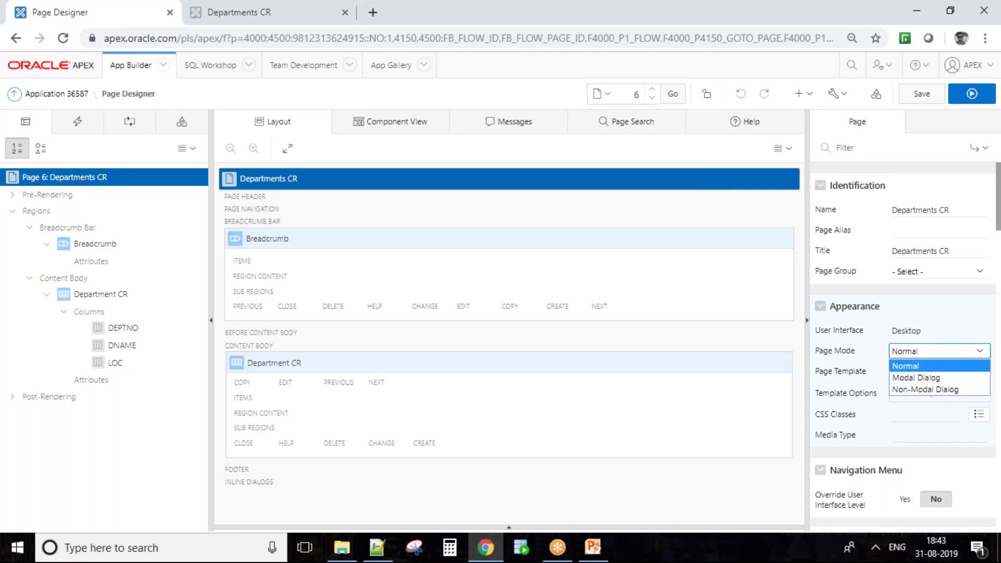
{"action": "left_click", "coordinate": [763, 197]}
{"action": "left_click", "coordinate": [810, 97]}
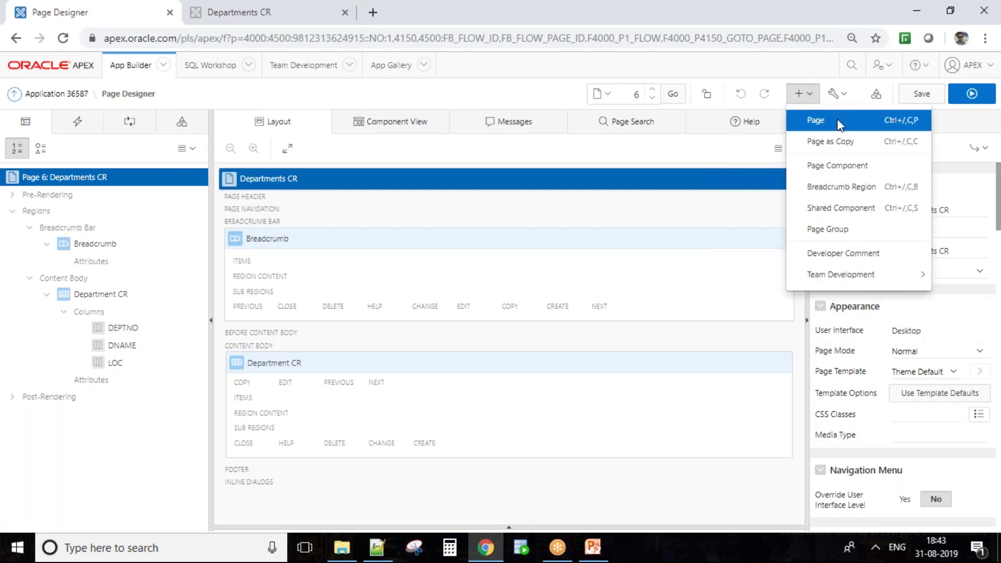
{"action": "left_click", "coordinate": [836, 166]}
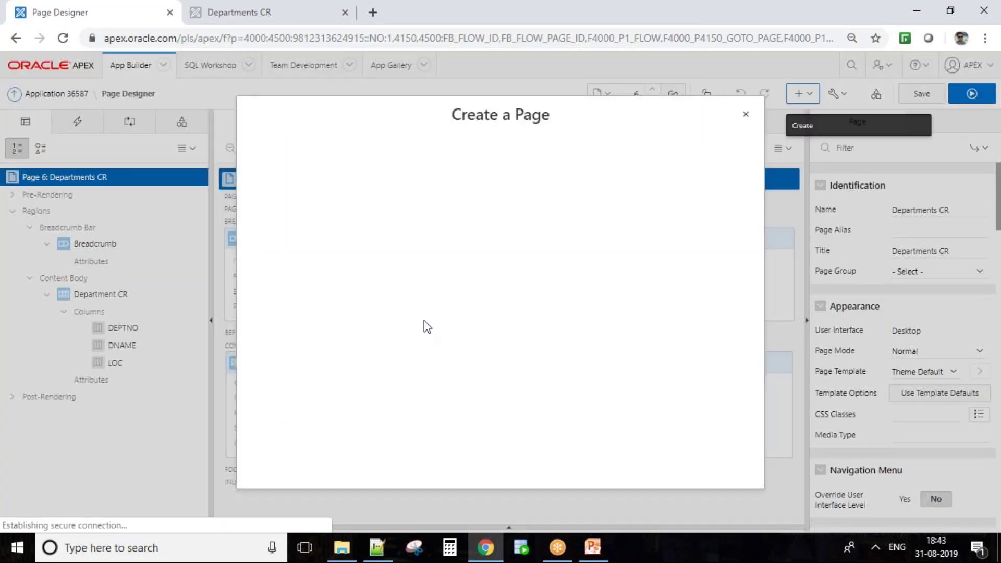
{"action": "left_click_drag", "start_coordinate": [574, 114], "coordinate": [402, 150]}
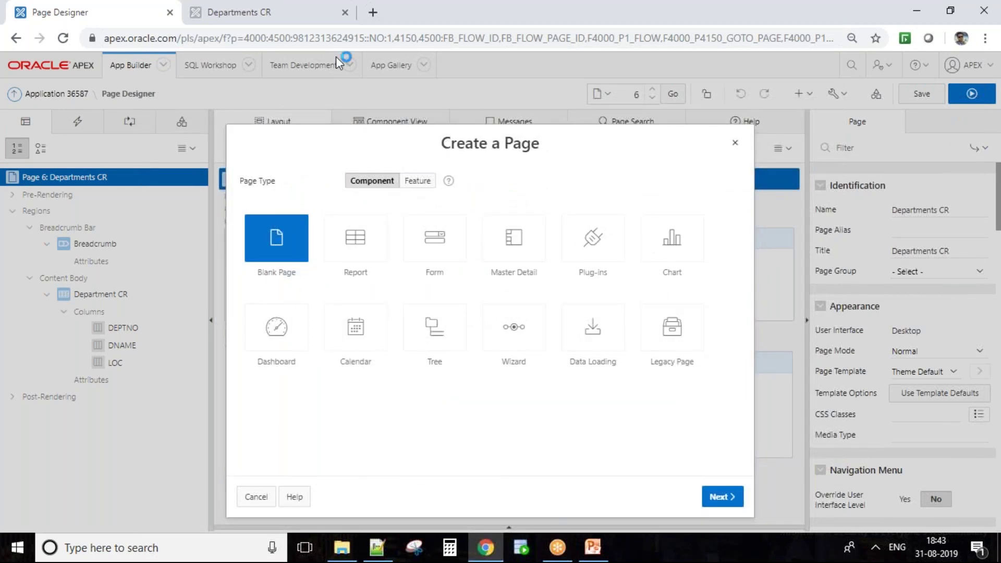
{"action": "double_click", "coordinate": [319, 38]}
{"action": "double_click", "coordinate": [313, 38]}
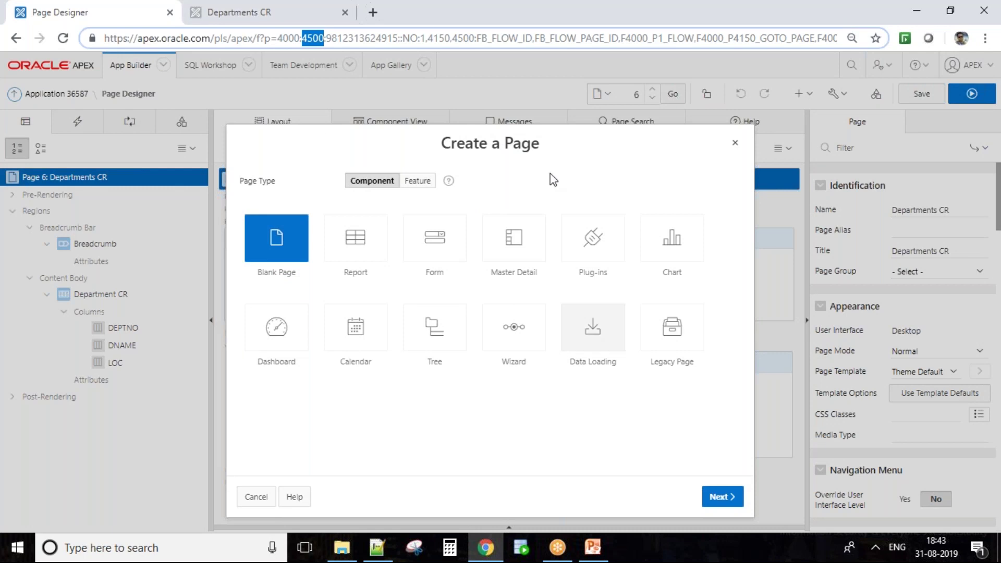
{"action": "left_click", "coordinate": [256, 496]}
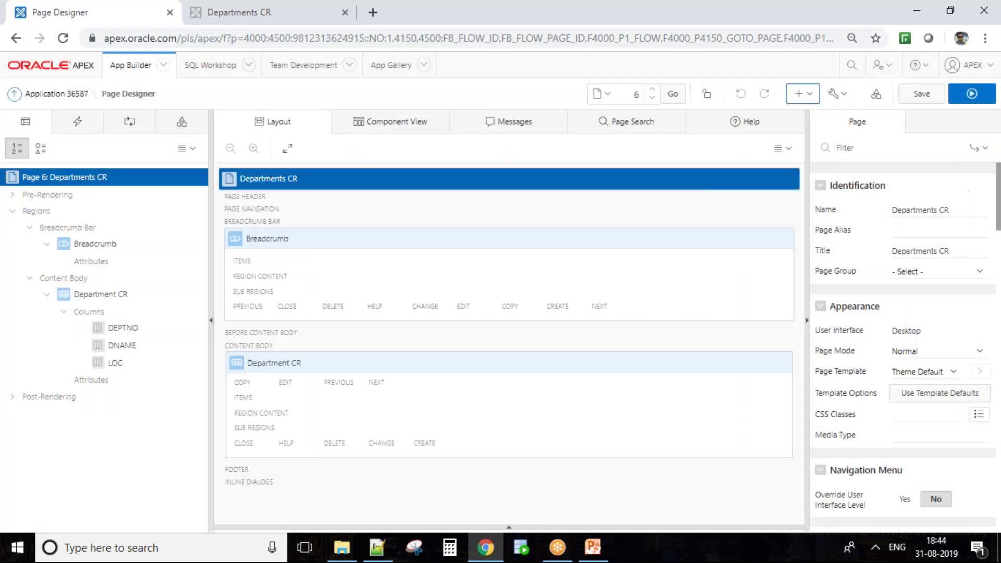
{"action": "left_click", "coordinate": [925, 352]}
Set Departments CR's Page Mode to Non-Modal Dialog and save the page
{"action": "left_click", "coordinate": [925, 354]}
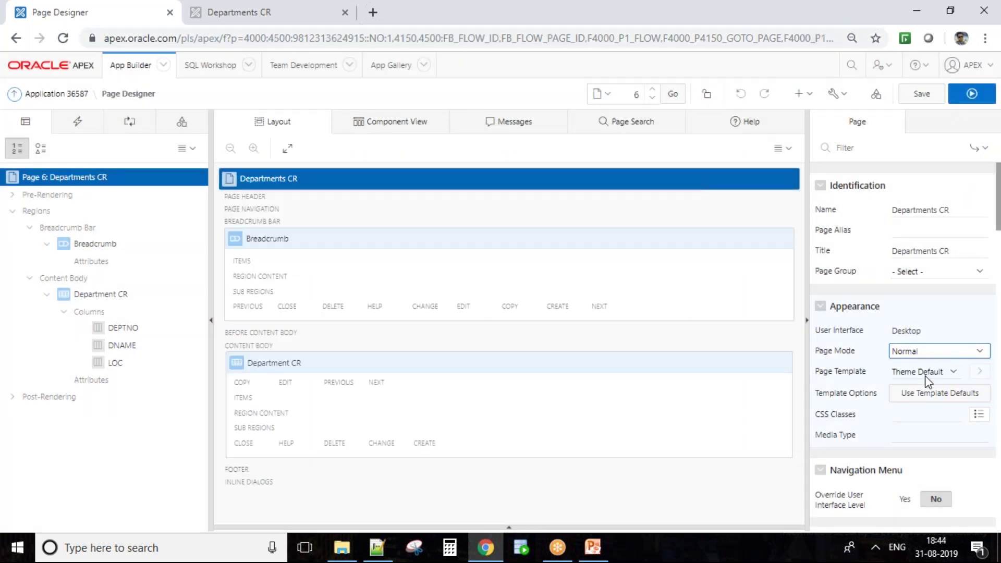
{"action": "left_click", "coordinate": [922, 371]}
{"action": "left_click", "coordinate": [925, 351]}
{"action": "left_click", "coordinate": [928, 386]}
{"action": "left_click", "coordinate": [922, 93]}
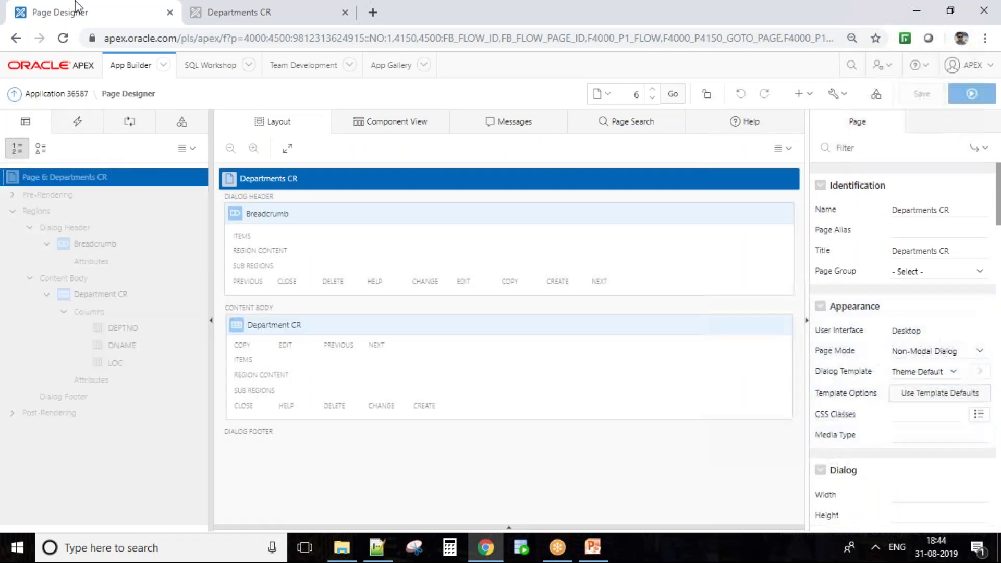
Reload the running app and go to its home page, page 1
{"action": "left_click", "coordinate": [232, 10]}
{"action": "left_click", "coordinate": [66, 39]}
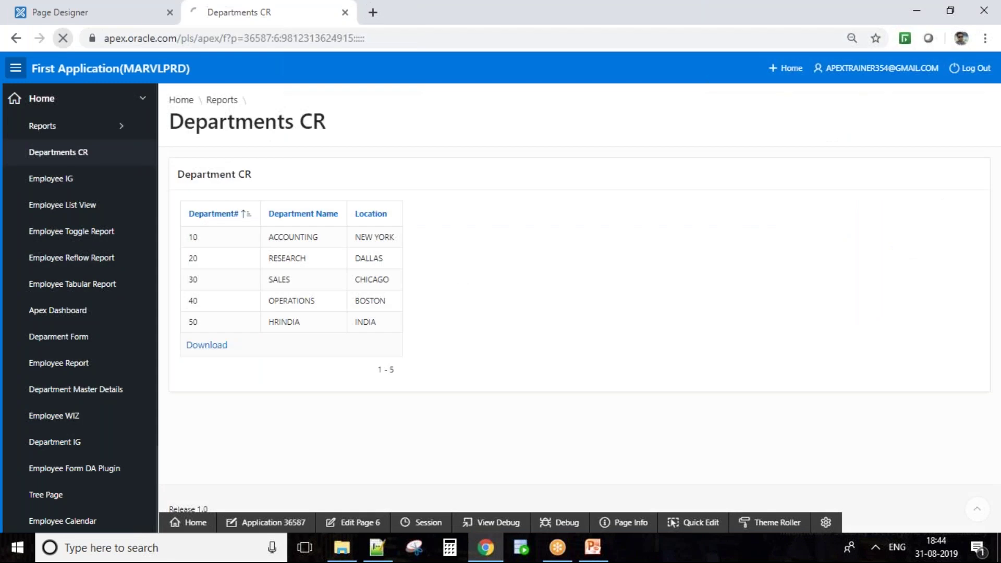
{"action": "left_click", "coordinate": [15, 38]}
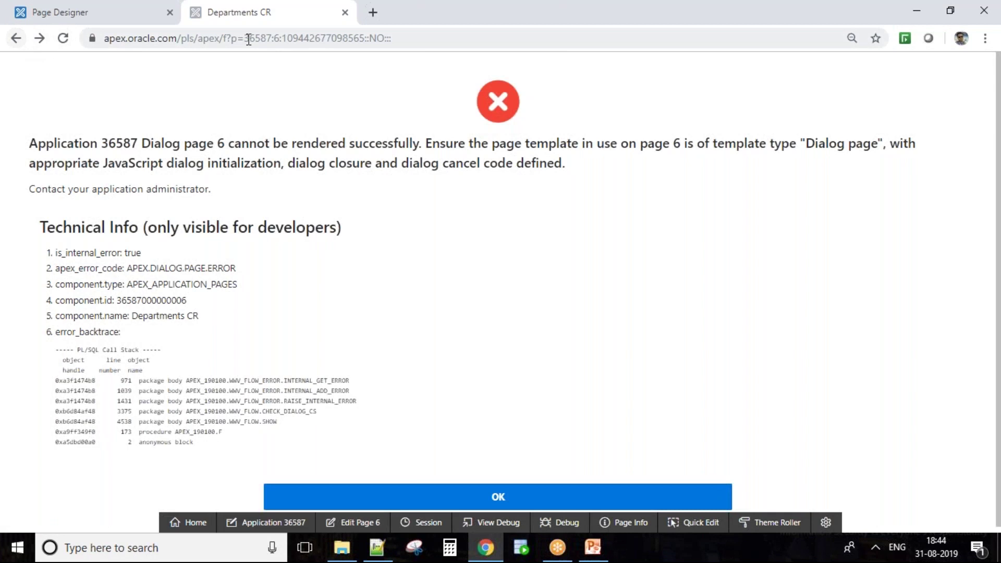
{"action": "left_click", "coordinate": [279, 39]}
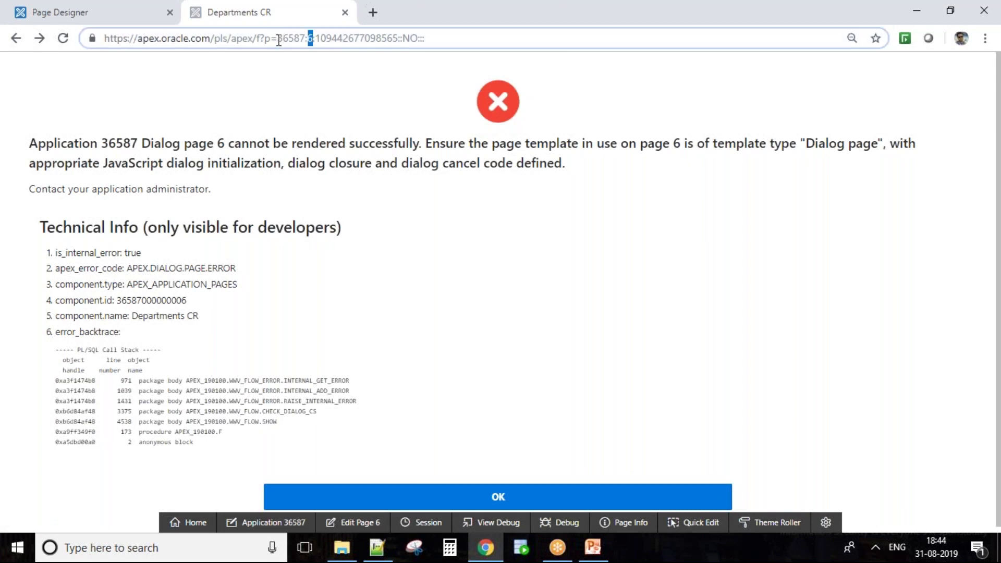
{"action": "type", "text": "1"}
{"action": "key", "text": "Return"}
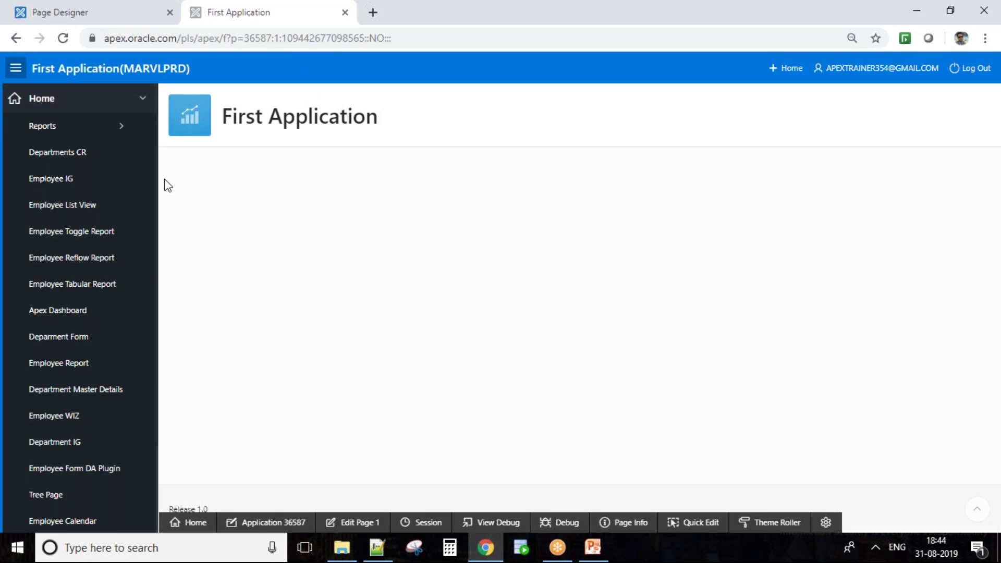
Open Departments CR as a popup window, move it around, close it, and return to Page Designer
{"action": "left_click", "coordinate": [83, 163]}
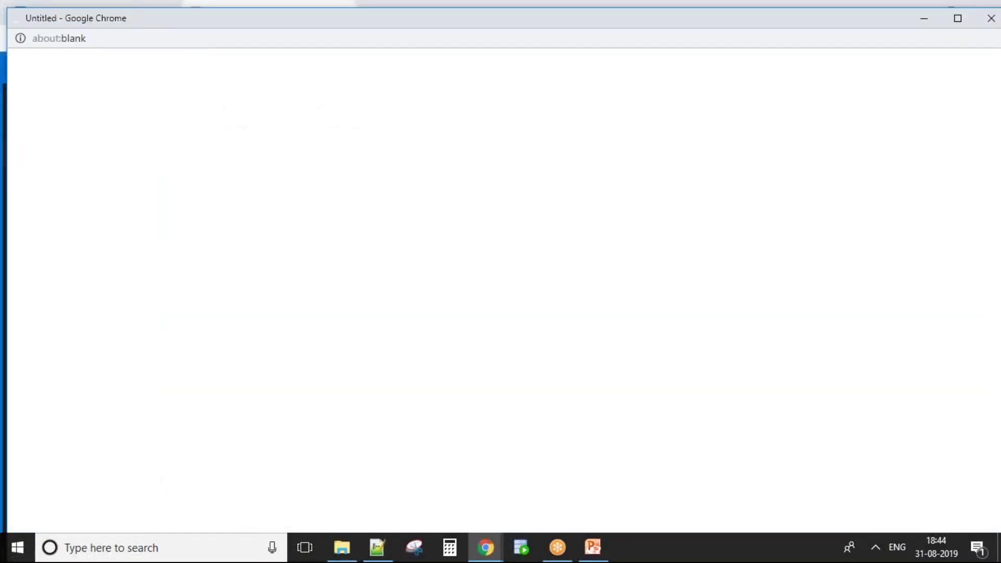
{"action": "left_click_drag", "start_coordinate": [286, 183], "coordinate": [282, 80]}
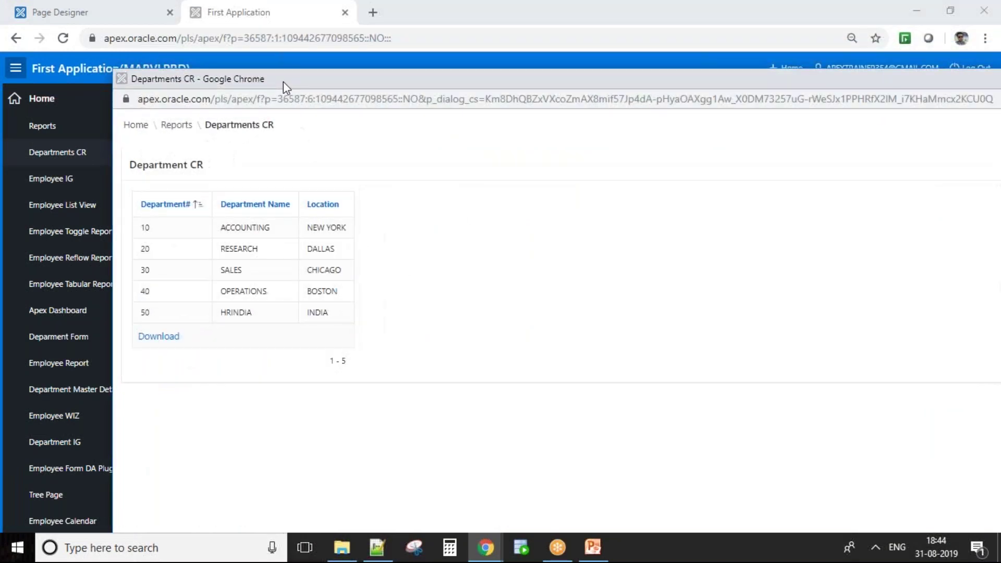
{"action": "left_click_drag", "start_coordinate": [350, 85], "coordinate": [192, 45]}
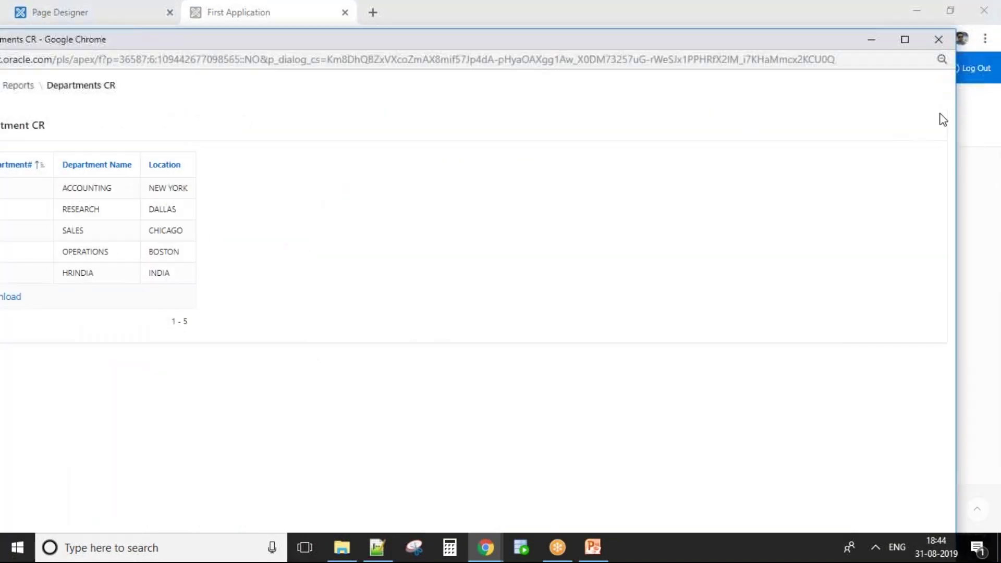
{"action": "left_click", "coordinate": [950, 39]}
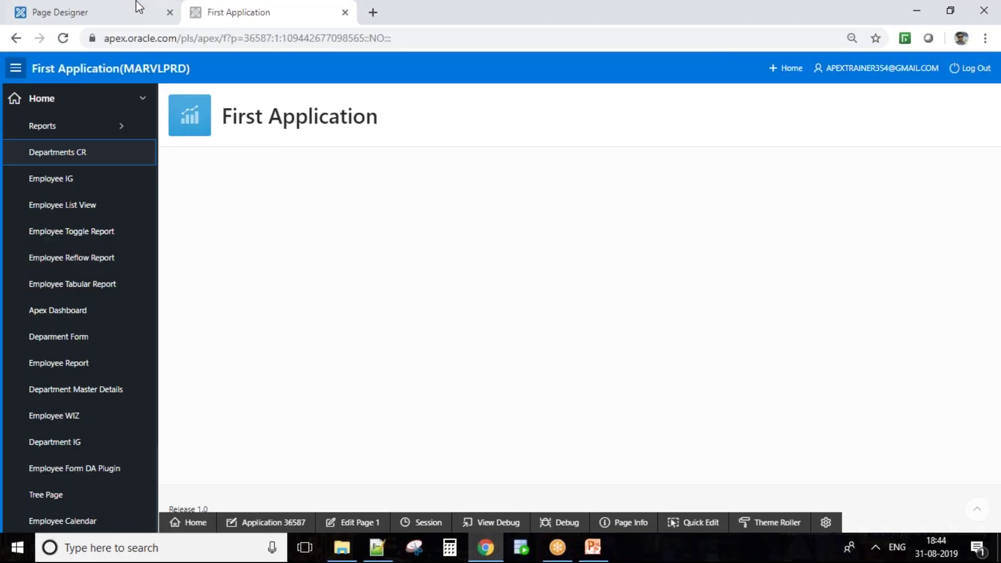
{"action": "left_click", "coordinate": [134, 11]}
{"action": "left_click", "coordinate": [941, 350]}
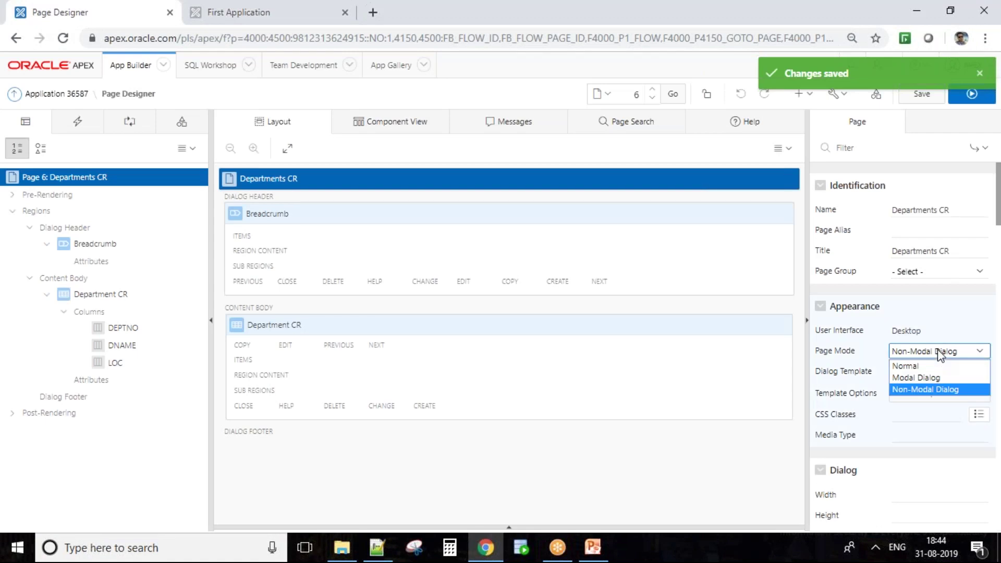
Set Departments CR's Page Mode back to Normal and save the page
{"action": "left_click", "coordinate": [906, 365]}
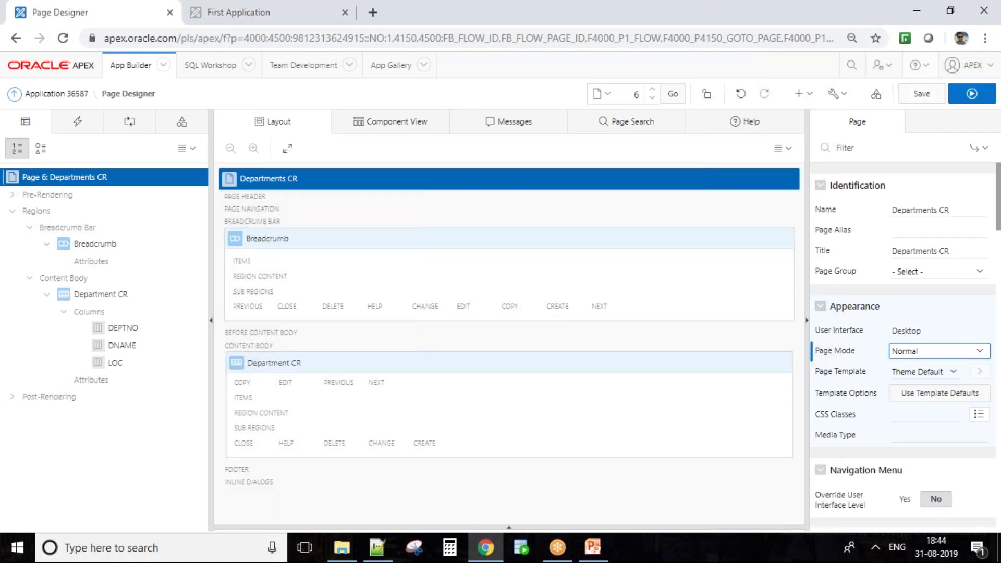
{"action": "left_click", "coordinate": [919, 64]}
{"action": "left_click", "coordinate": [967, 134]}
{"action": "left_click", "coordinate": [922, 93]}
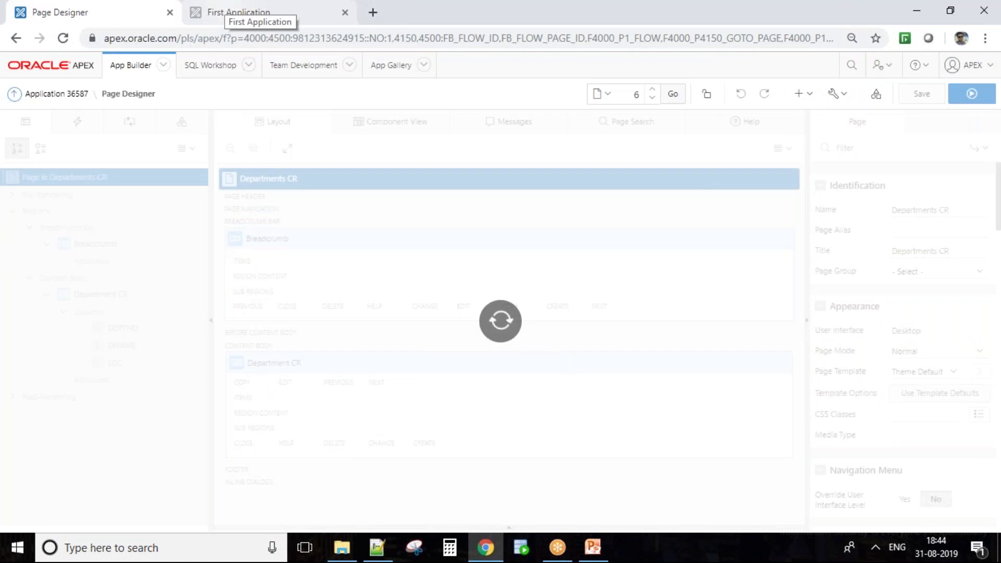
Open Departments CR in the running app as a regular page, then restart the PowerPoint slideshow
{"action": "left_click", "coordinate": [230, 12]}
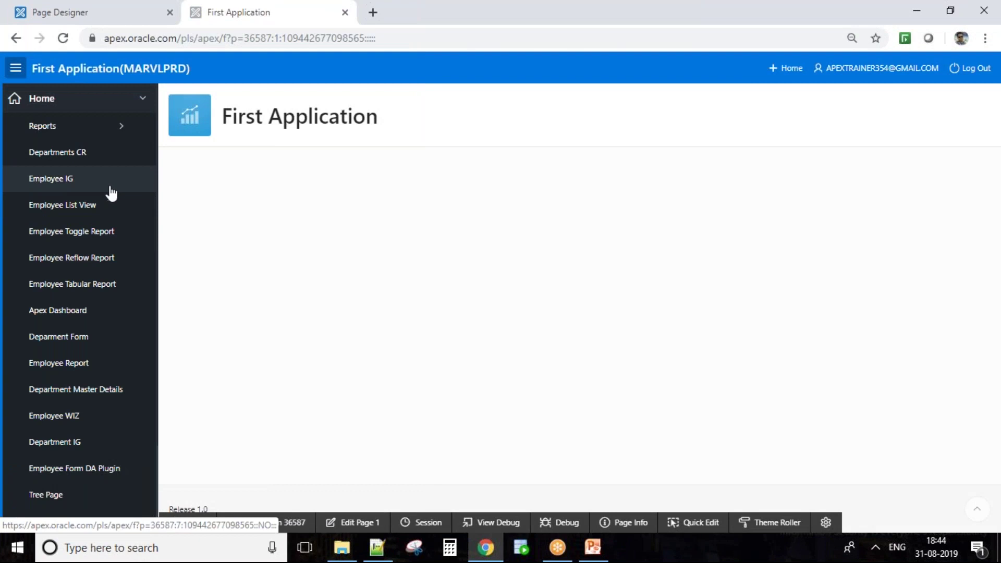
{"action": "left_click", "coordinate": [86, 156]}
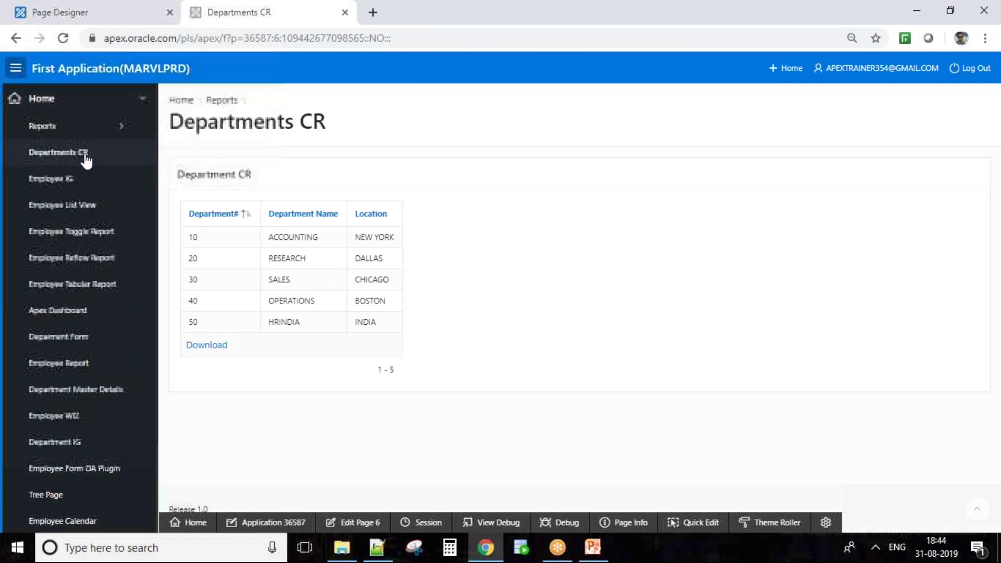
{"action": "left_click_drag", "start_coordinate": [473, 33], "coordinate": [103, 39]}
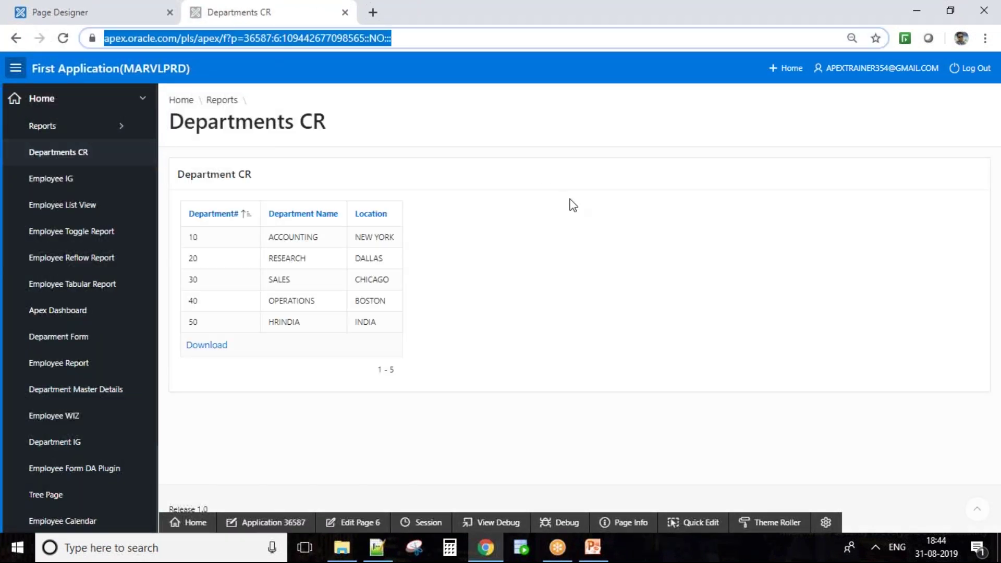
{"action": "left_click", "coordinate": [573, 205]}
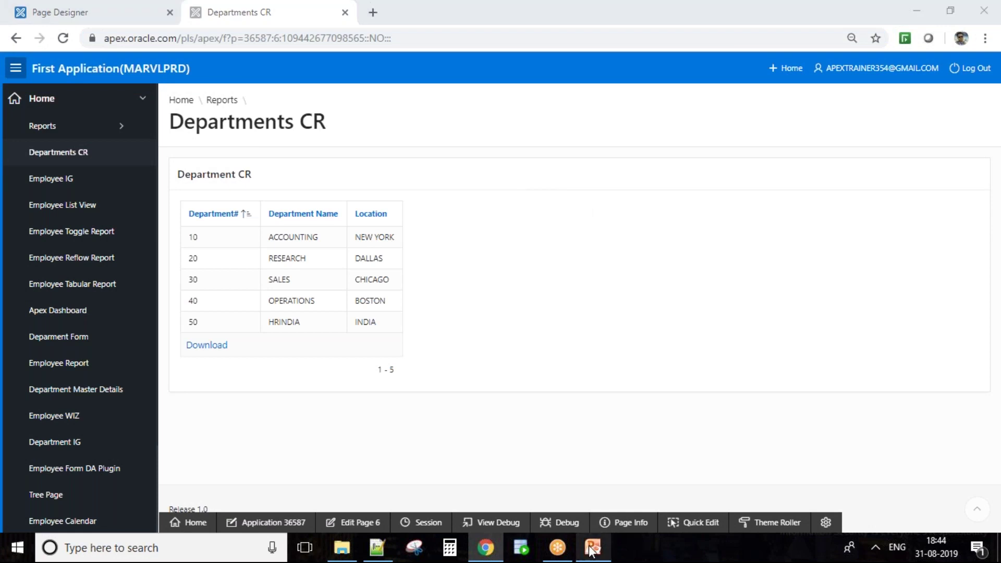
{"action": "left_click", "coordinate": [593, 547]}
{"action": "left_click", "coordinate": [869, 527]}
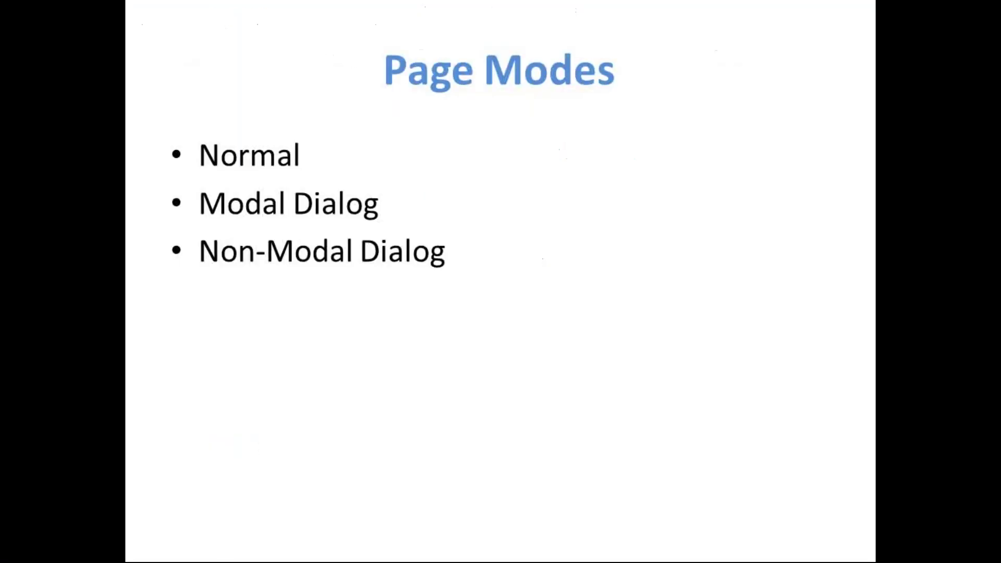
Step through the slides with the arrow keys, then scroll the thumbnail pane to the top
{"action": "key", "text": "Right"}
{"action": "key", "text": "Left"}
{"action": "key", "text": "Left"}
{"action": "key", "text": "Left"}
{"action": "key", "text": "Left"}
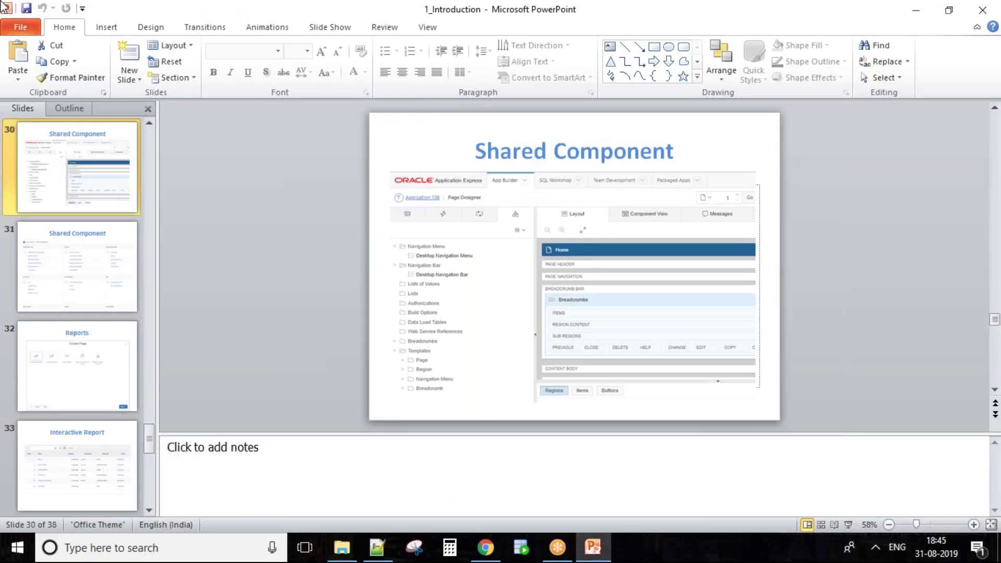
{"action": "scroll", "coordinate": [86, 263], "scroll_direction": "up", "scroll_amount": 15}
{"action": "scroll", "coordinate": [102, 245], "scroll_direction": "down", "scroll_amount": 3}
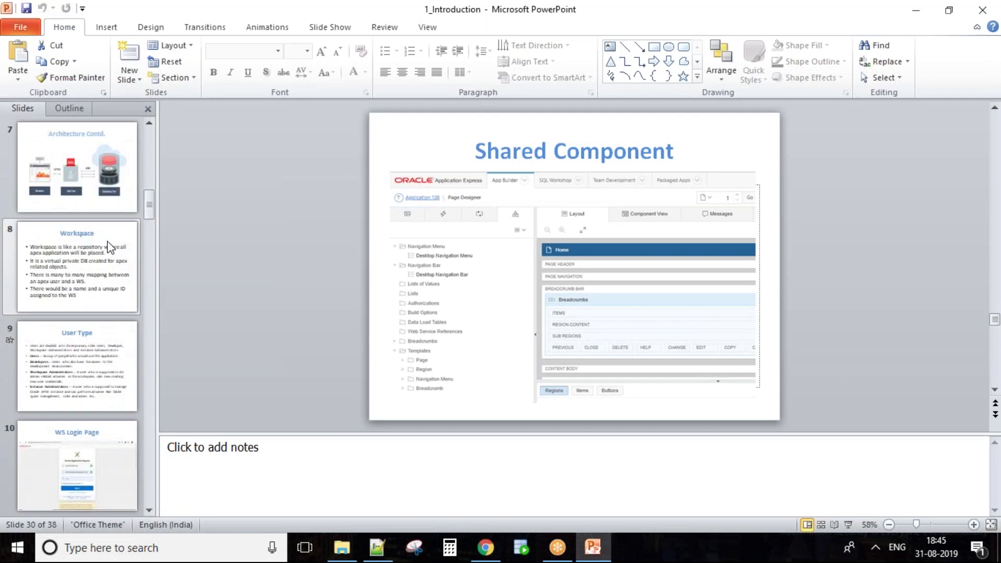
{"action": "scroll", "coordinate": [110, 246], "scroll_direction": "up", "scroll_amount": 5}
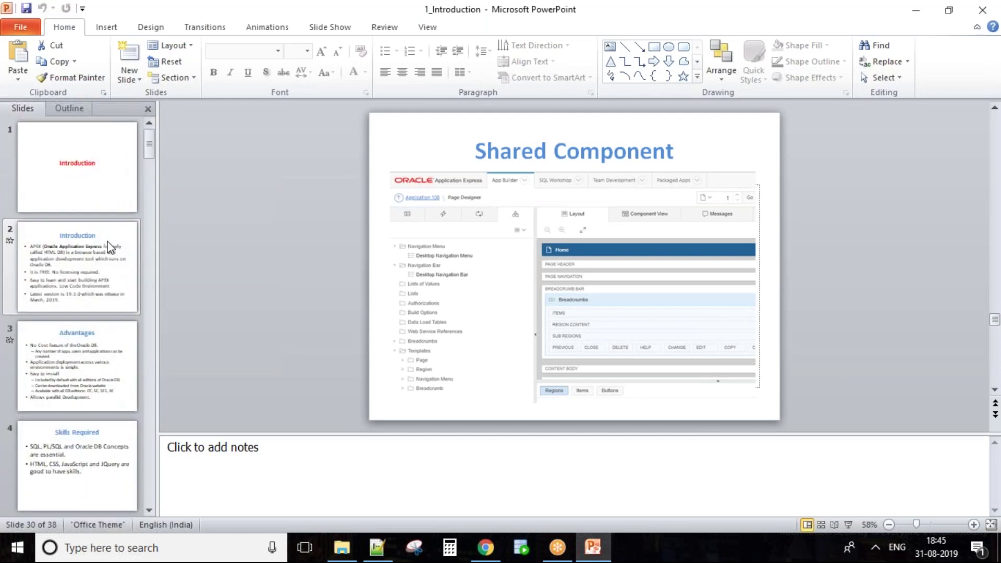